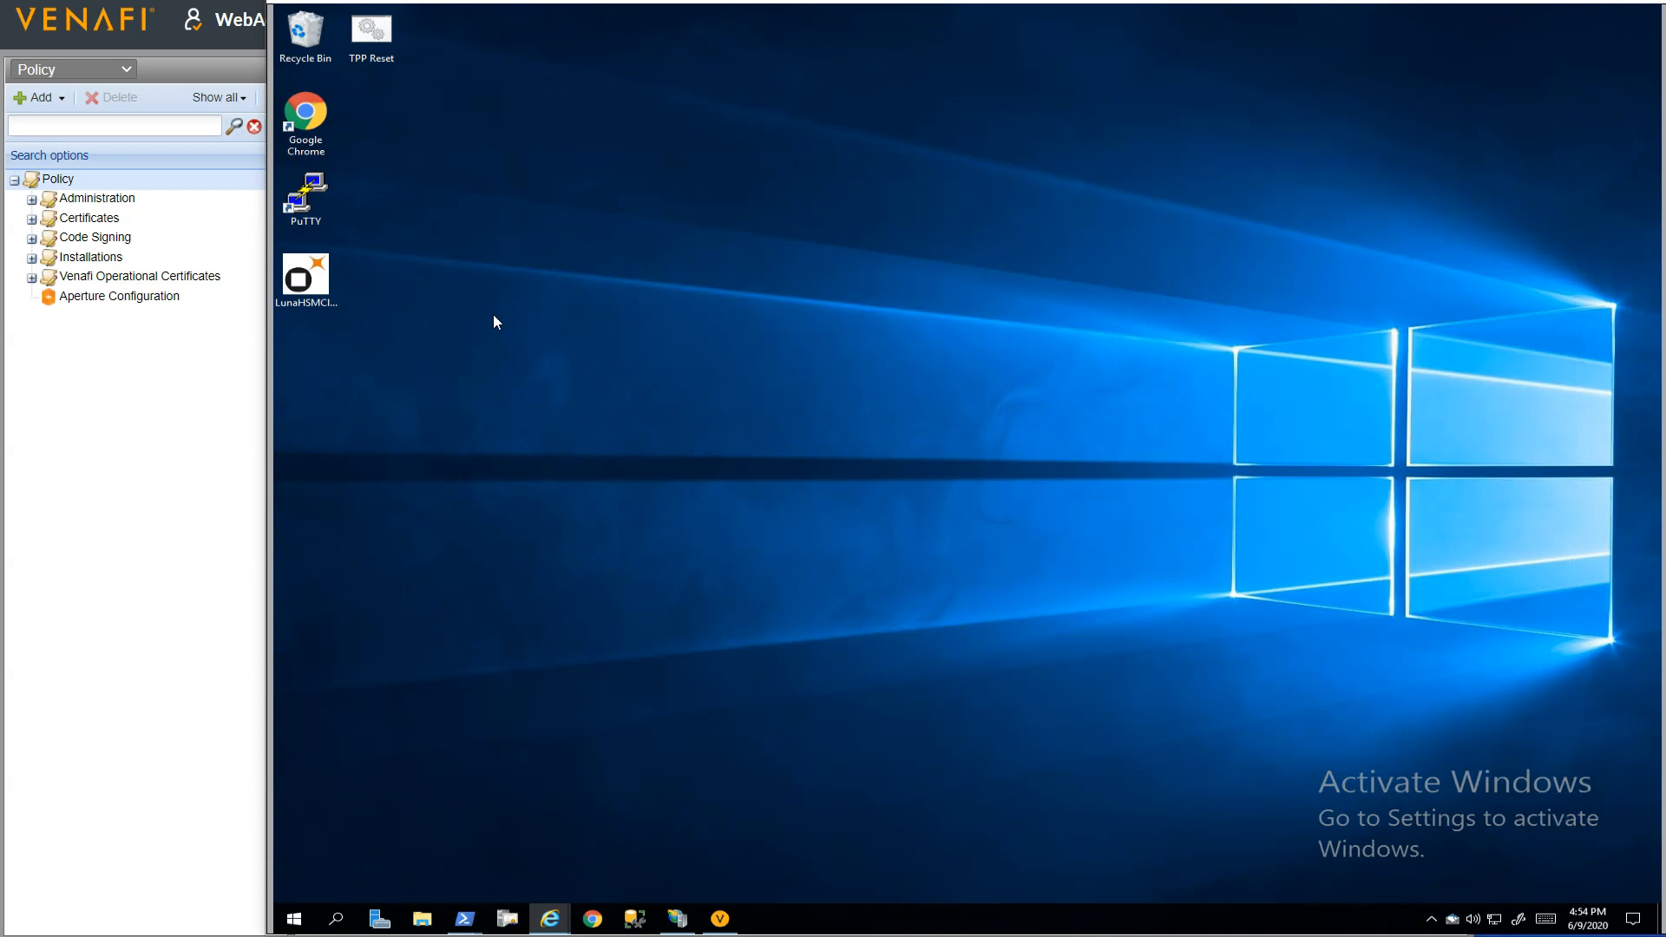
# Install the Luna HSM Client with the Network device and CSP (CAPI) / KSP (CNG) feature, accepting the license agreement, and quit the setup wizard
pyautogui.doubleClick(306, 278)
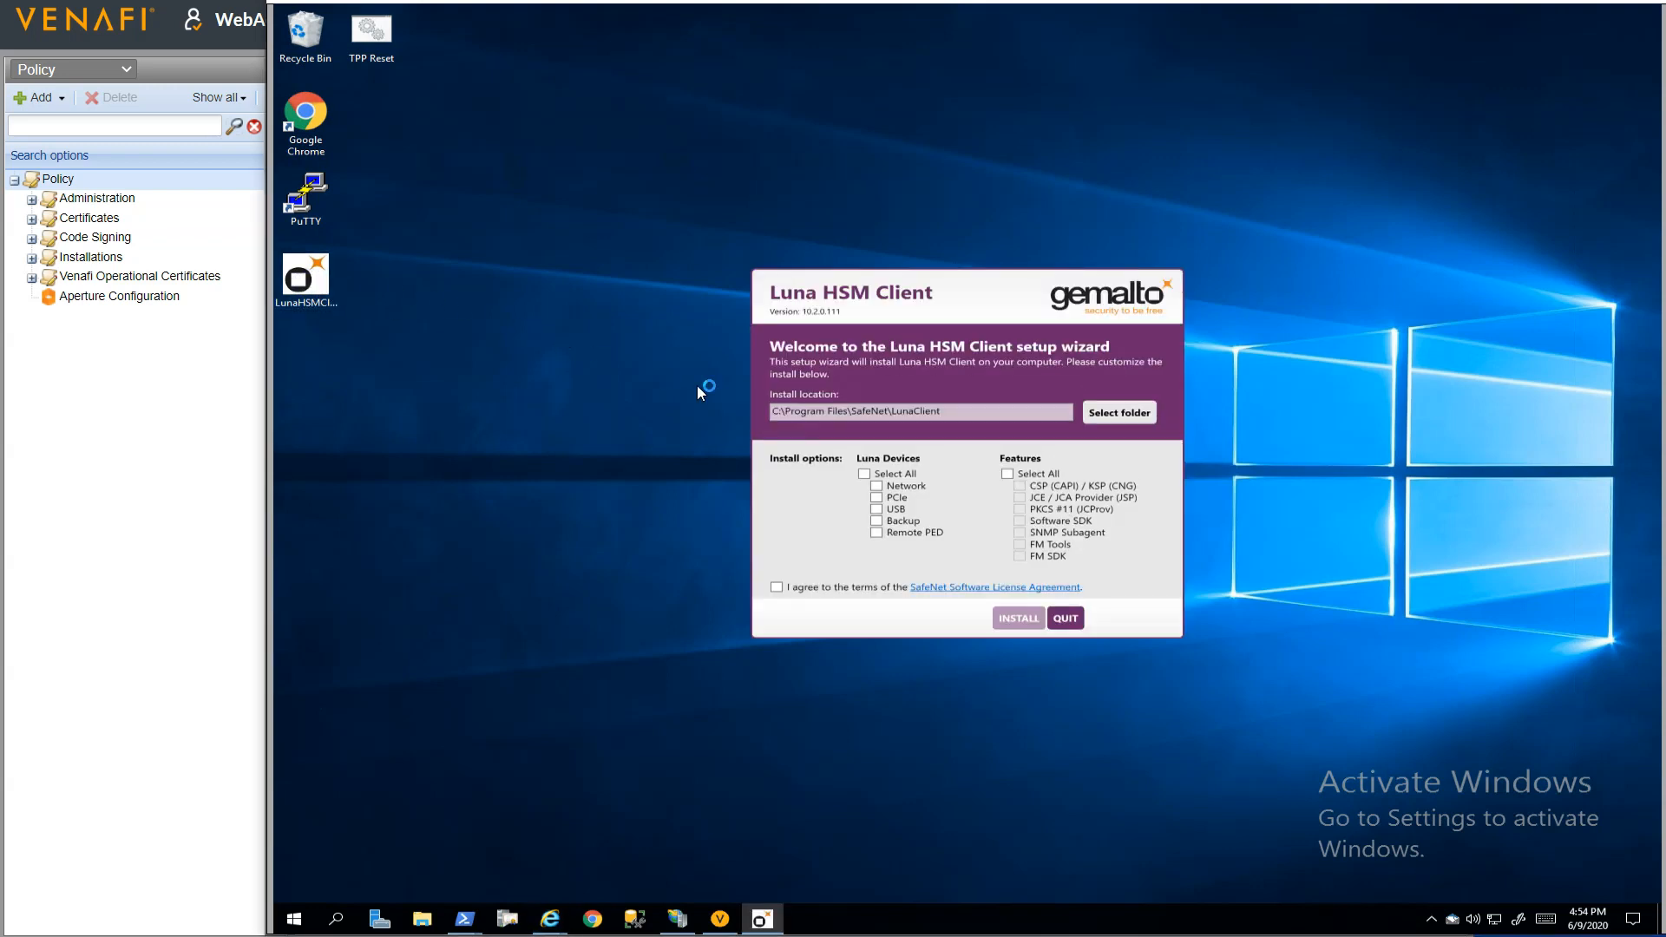
pyautogui.click(873, 491)
pyautogui.click(1019, 488)
pyautogui.click(832, 588)
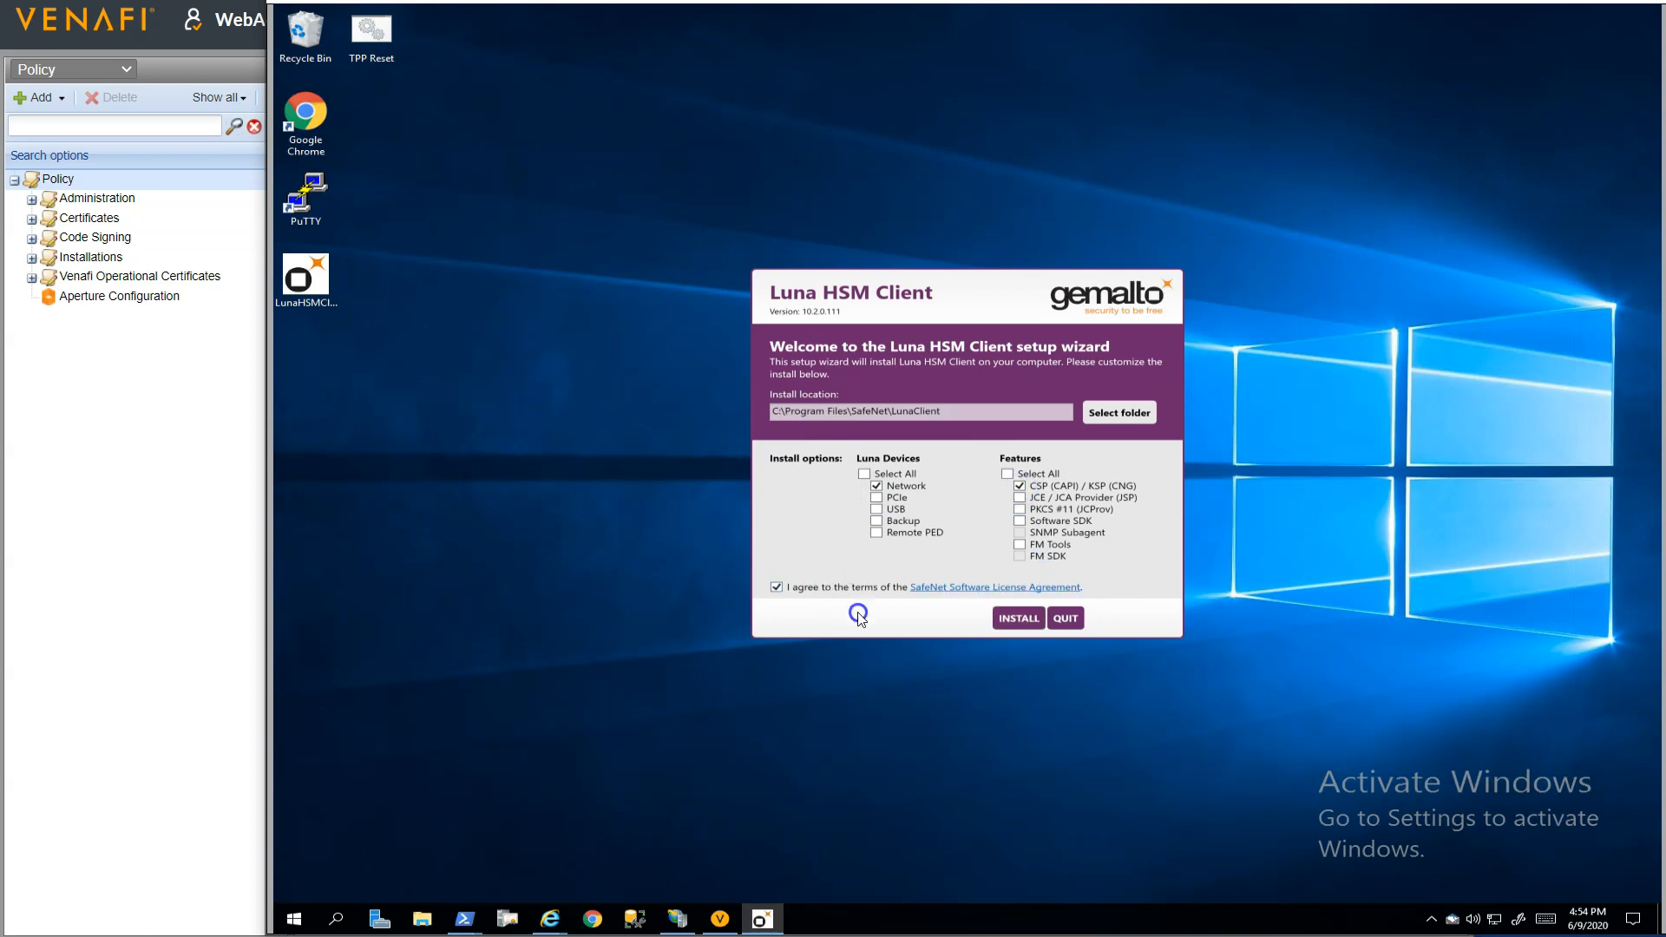
pyautogui.click(1020, 618)
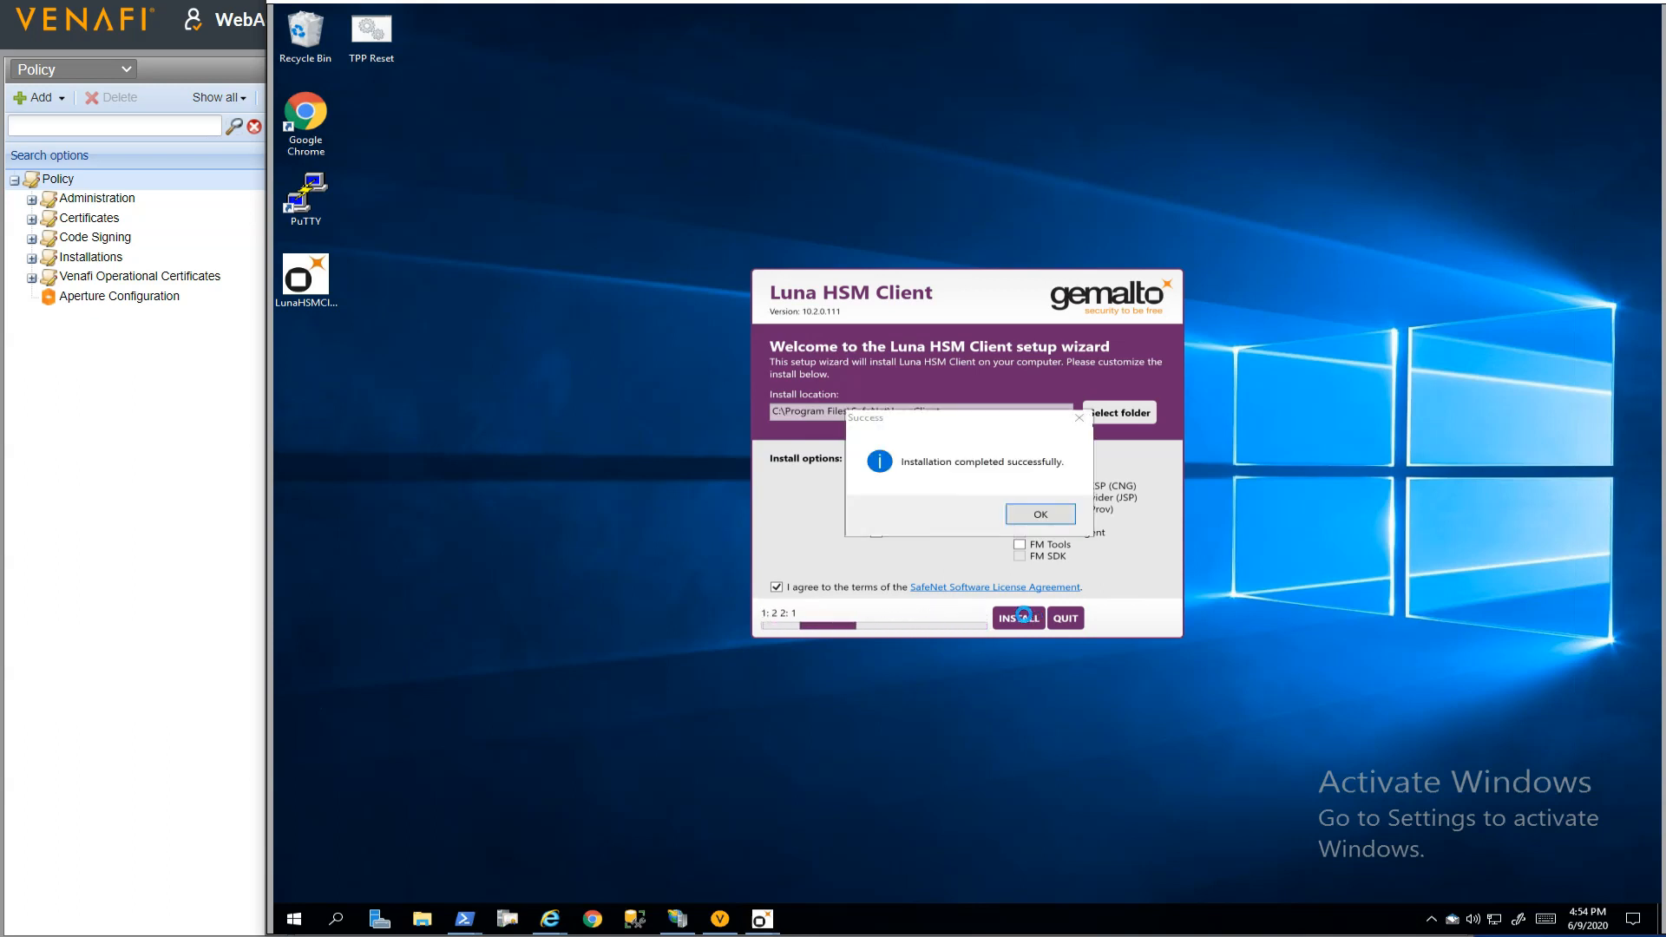
pyautogui.click(1050, 515)
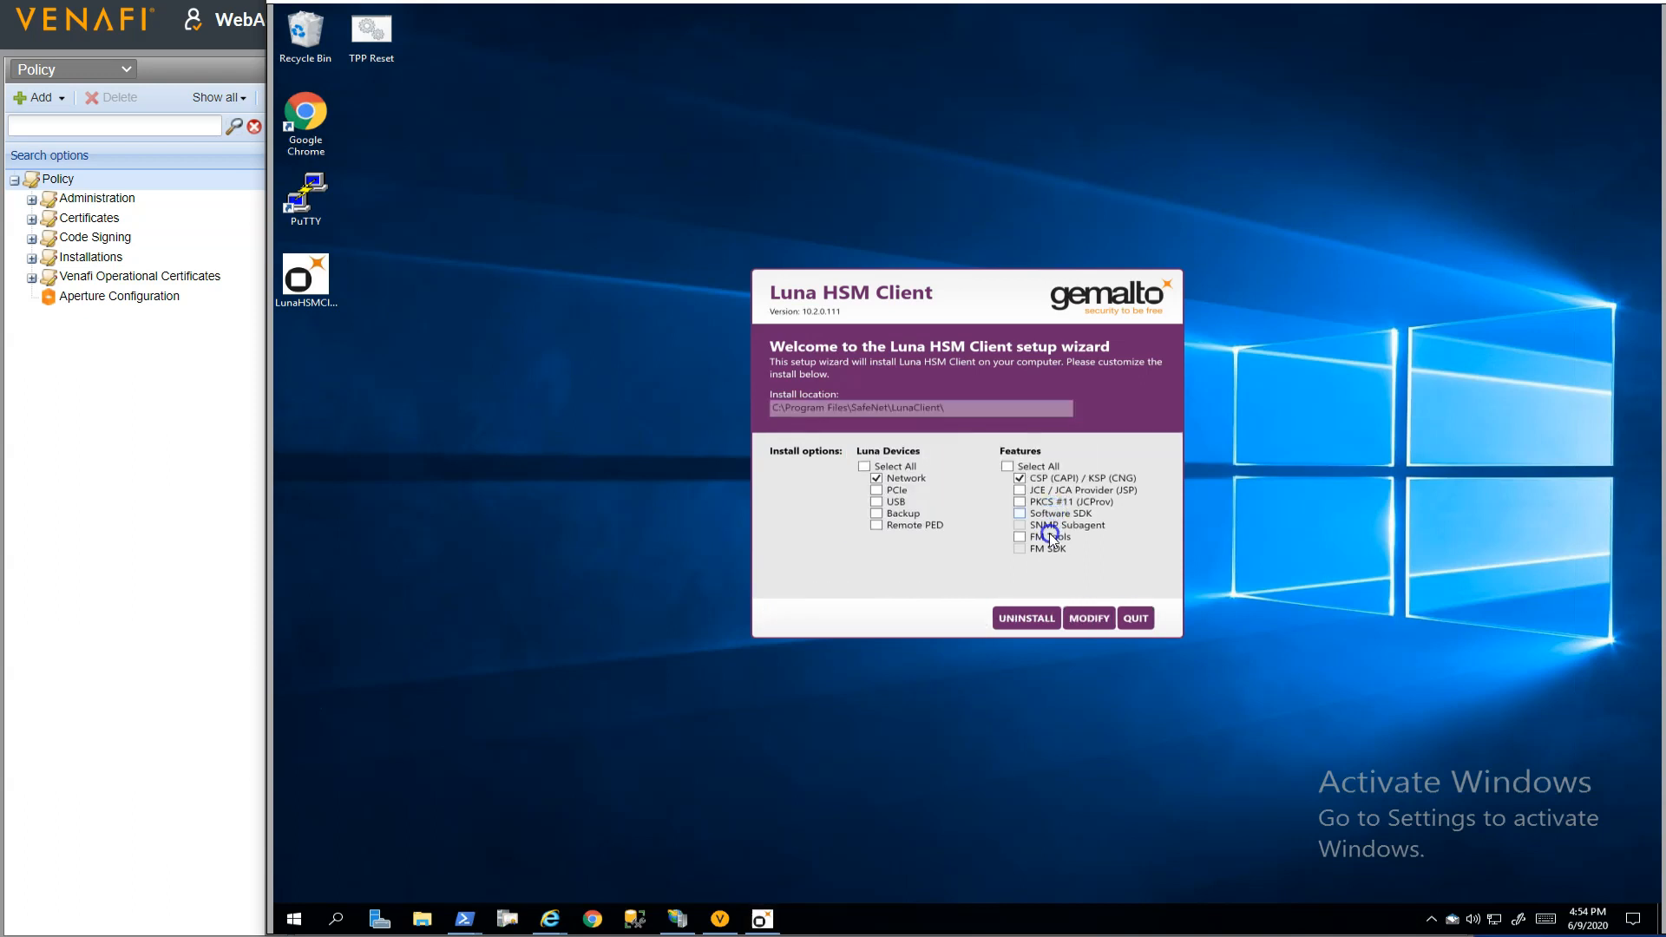
pyautogui.click(1136, 618)
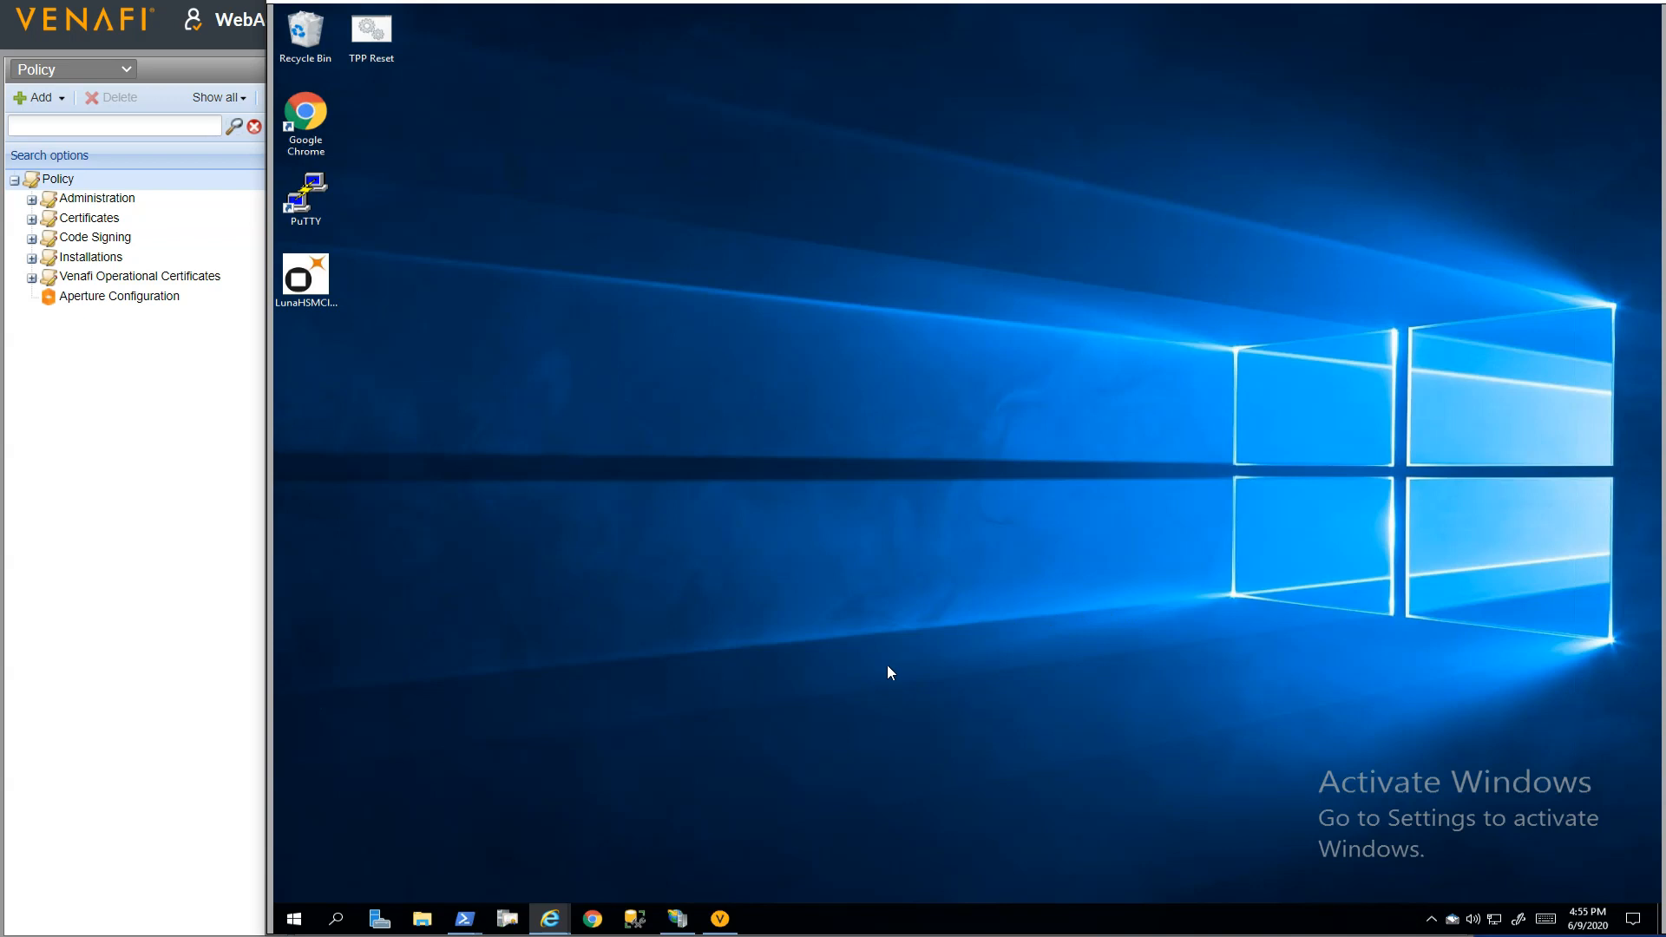
# Open a Command Prompt and change the directory to "\Program Files\SafeNet\LunaClient"
pyautogui.click(299, 923)
pyautogui.write('cmd')
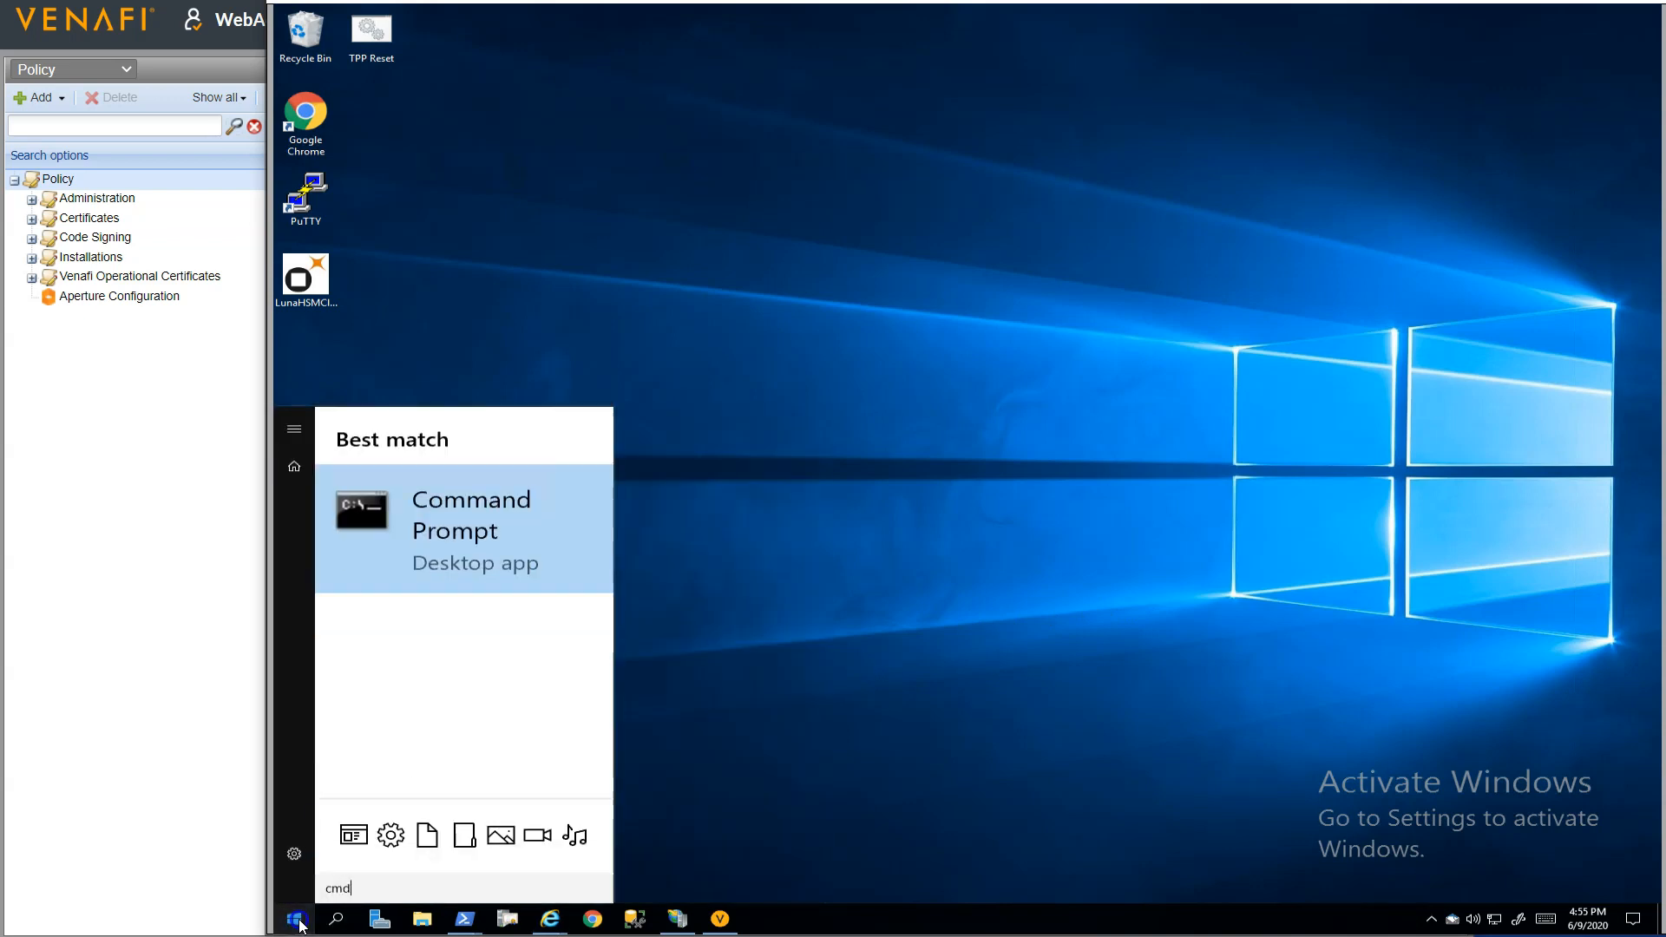
pyautogui.press('Return')
pyautogui.write('cd ')
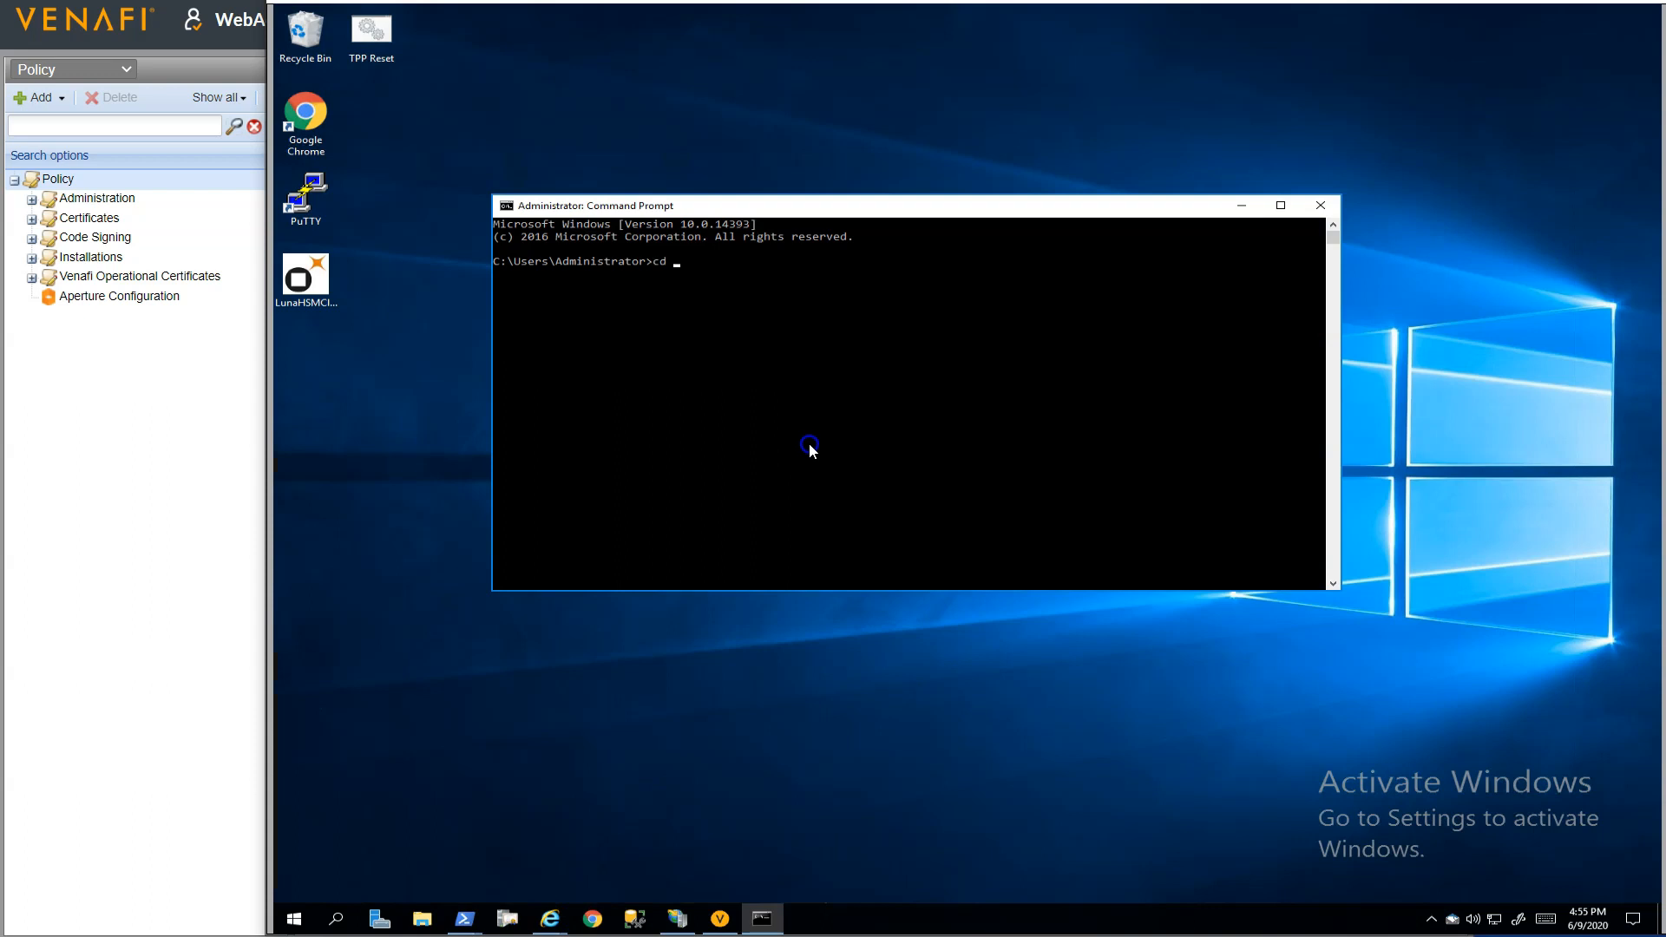
pyautogui.write('"\\Program Files"\\Sa')
pyautogui.press('Tab')
pyautogui.write('\\')
pyautogui.press('Tab')
pyautogui.press('Return')
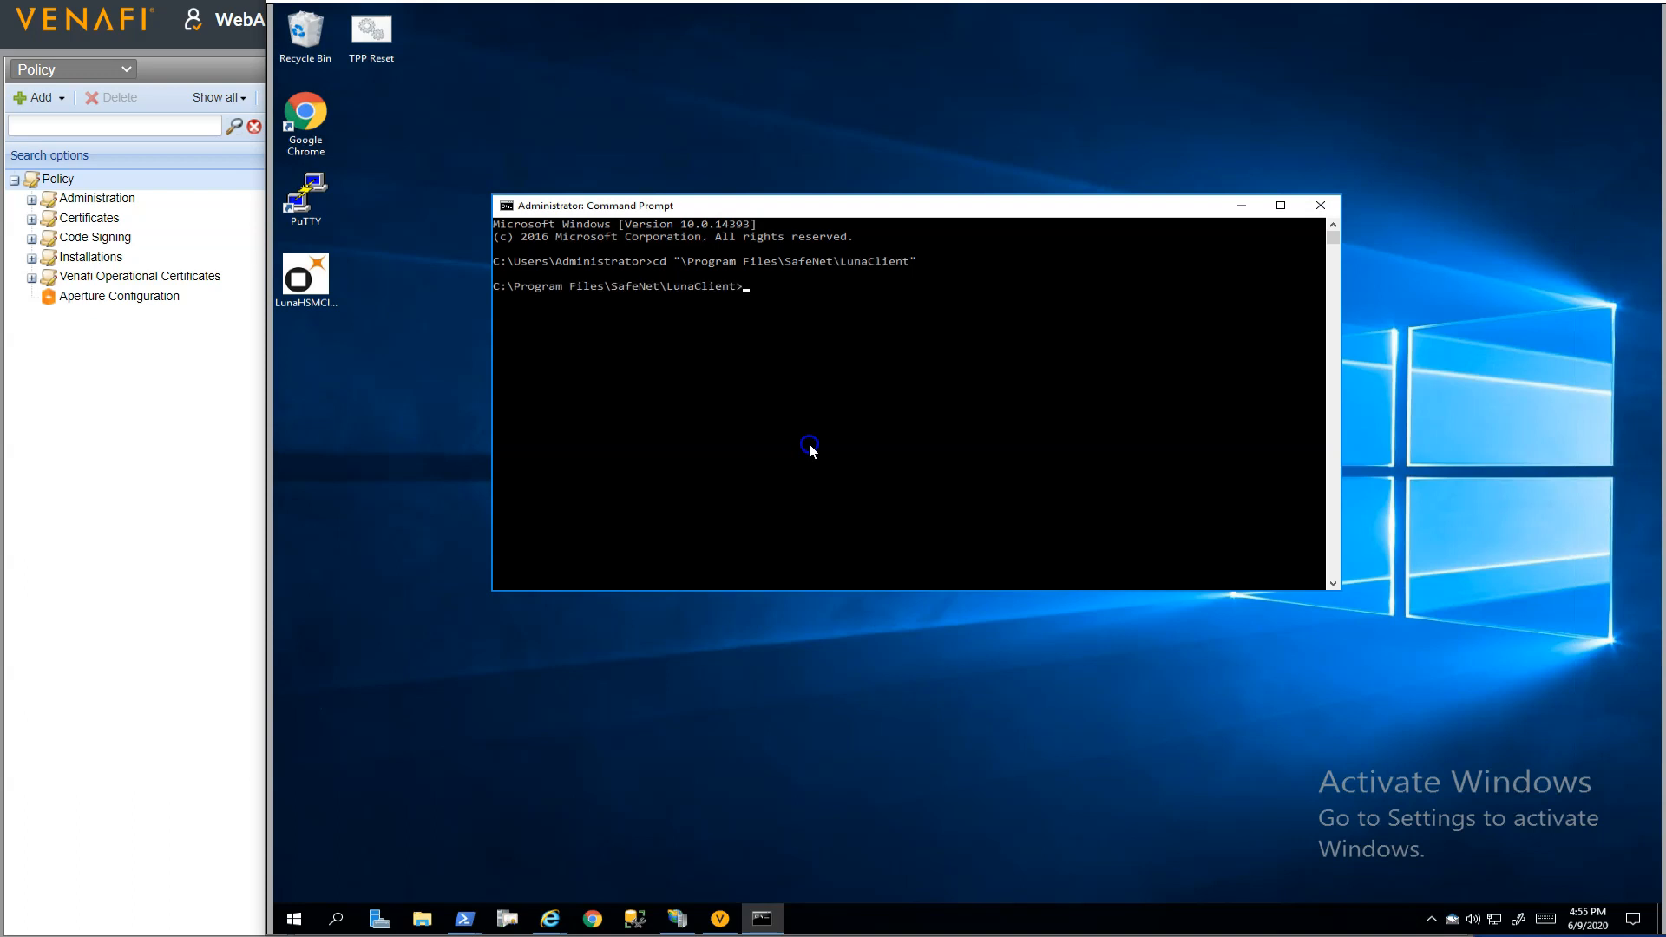
# Start lunacm and run "ccfg dp -n 96.87.93.140 -c tal-TPP -par tal_01", agreeing to proceed and entering the appliance admin password
pyautogui.write('lunacm')
pyautogui.press('Return')
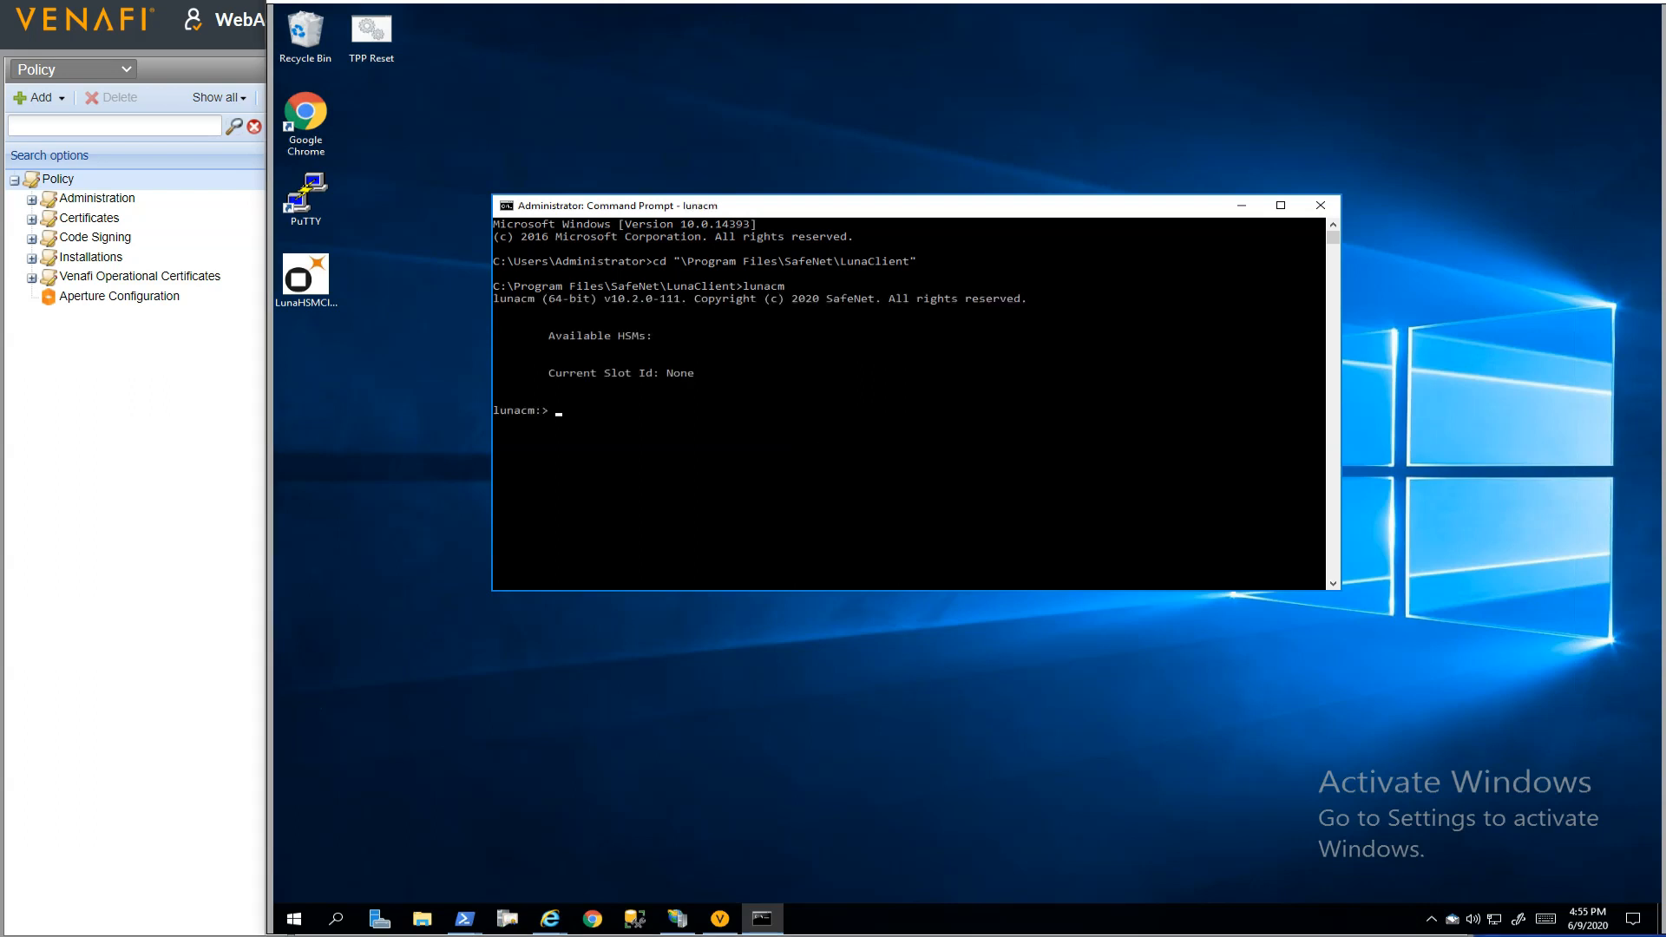
pyautogui.rightClick(846, 449)
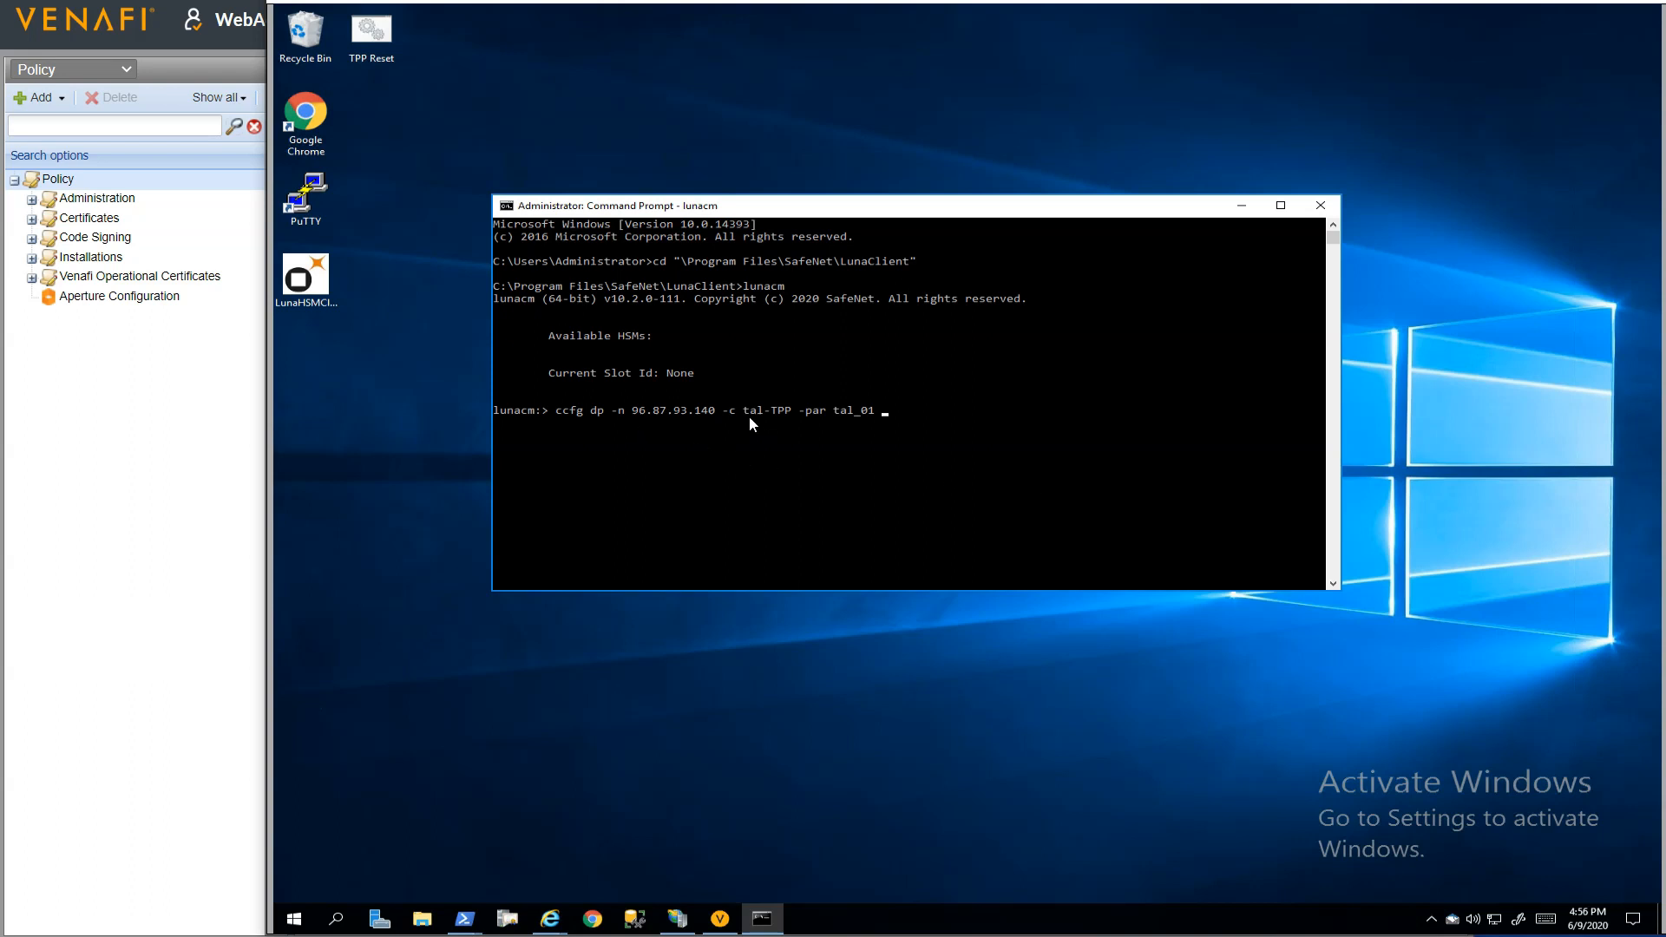
pyautogui.press('Return')
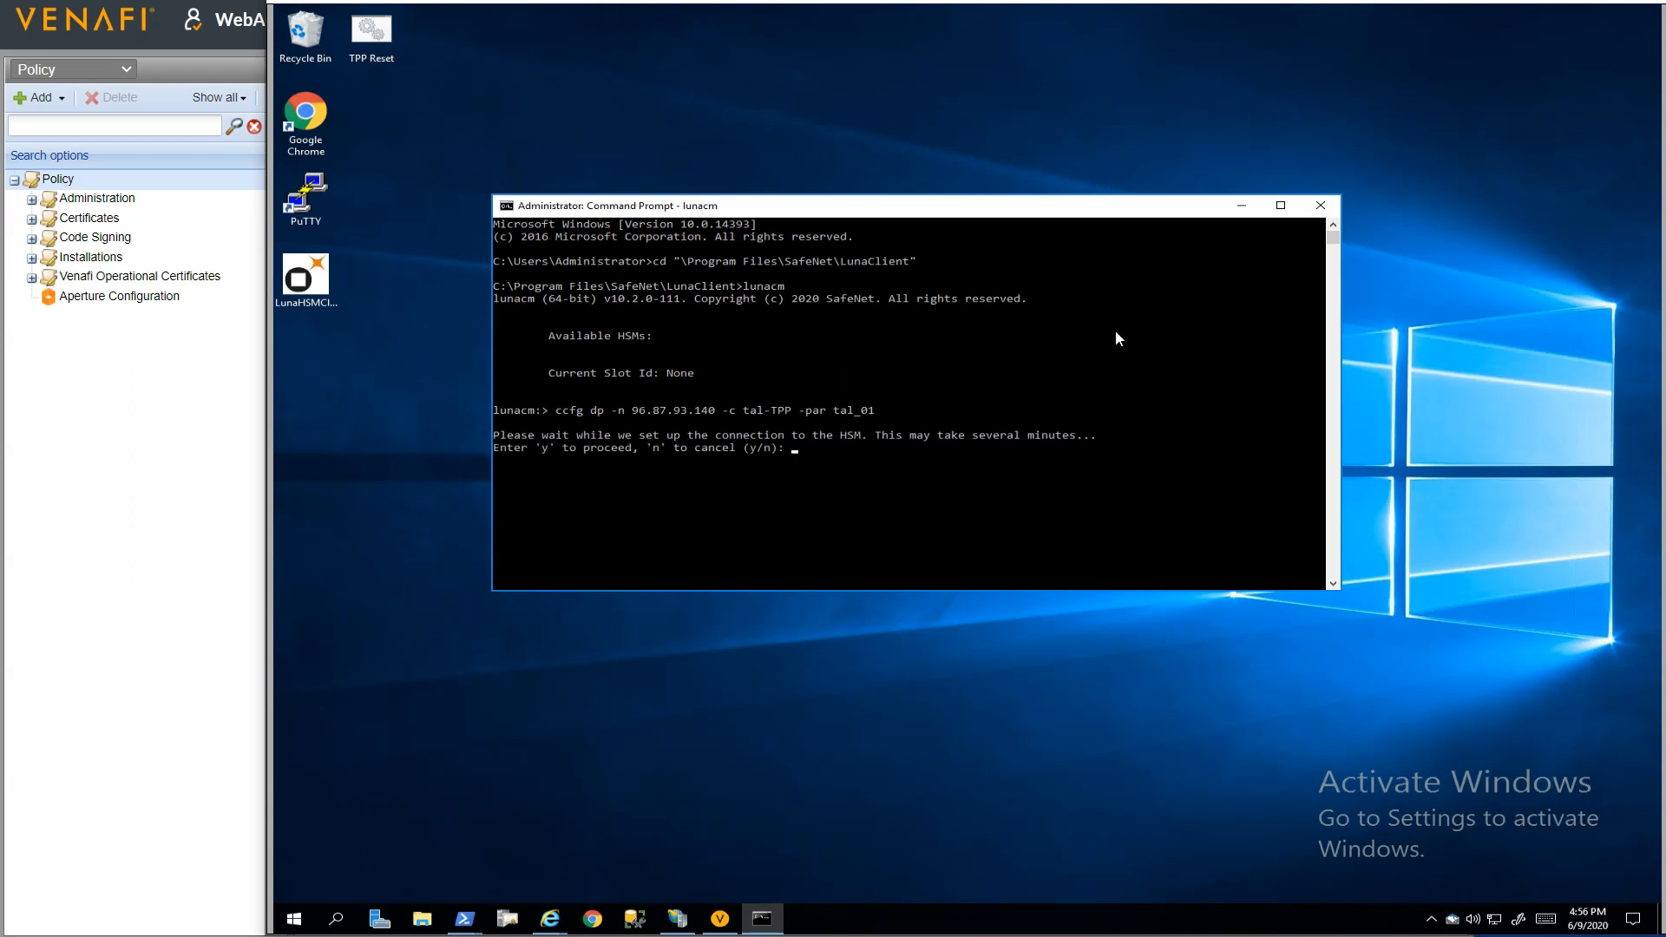
pyautogui.write('y')
pyautogui.write('******')
pyautogui.write('***')
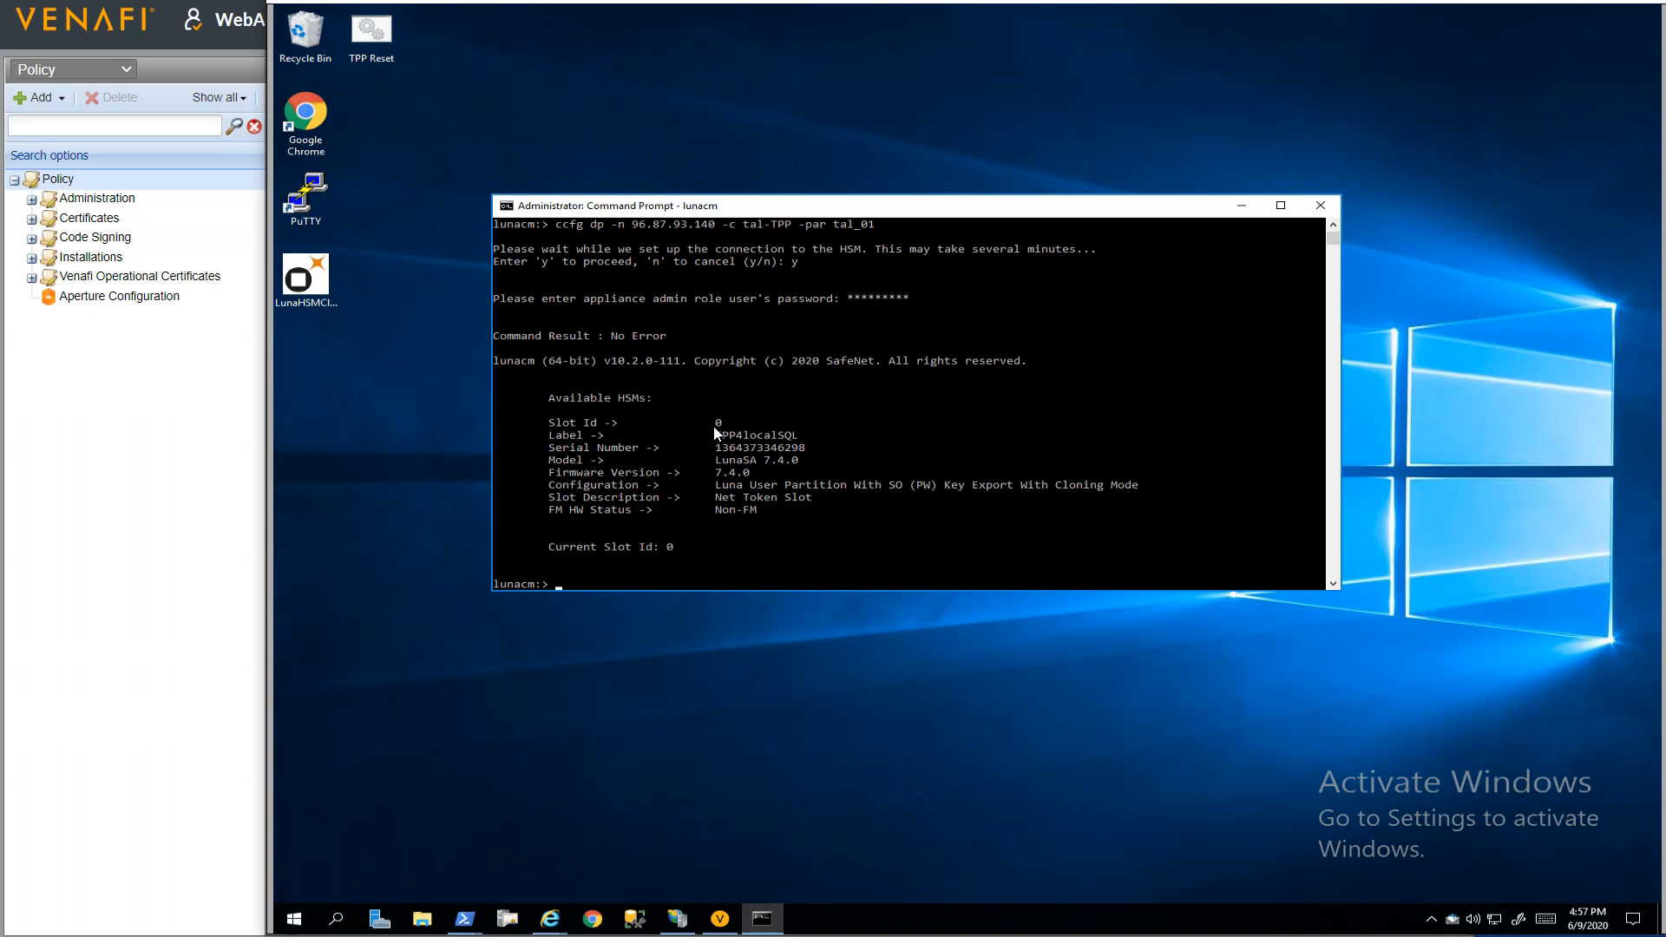
# Log in to the partition as crypto officer with "ro login -n co", entering the role password
pyautogui.click(1036, 558)
pyautogui.write('ro login -n co -p')
pyautogui.press('BackSpace')
pyautogui.press('BackSpace')
pyautogui.press('Return')
pyautogui.write('*********')
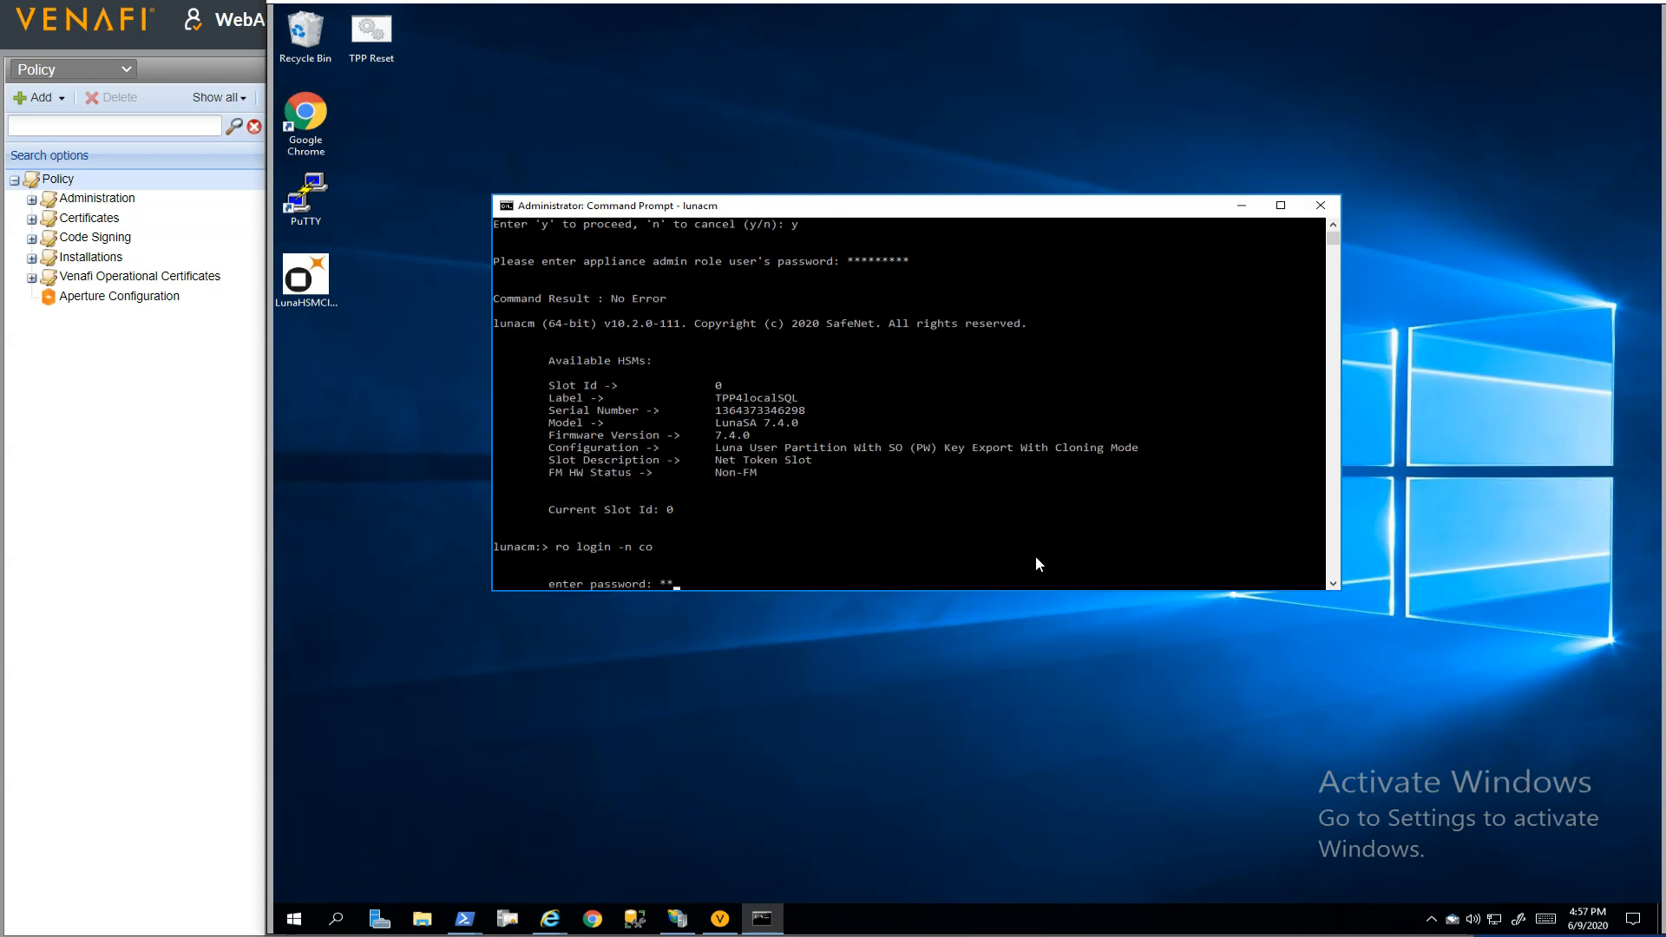
pyautogui.press('Return')
# List the partition's stored objects with "par con" and move the console window aside
pyautogui.write('par con')
pyautogui.press('Return')
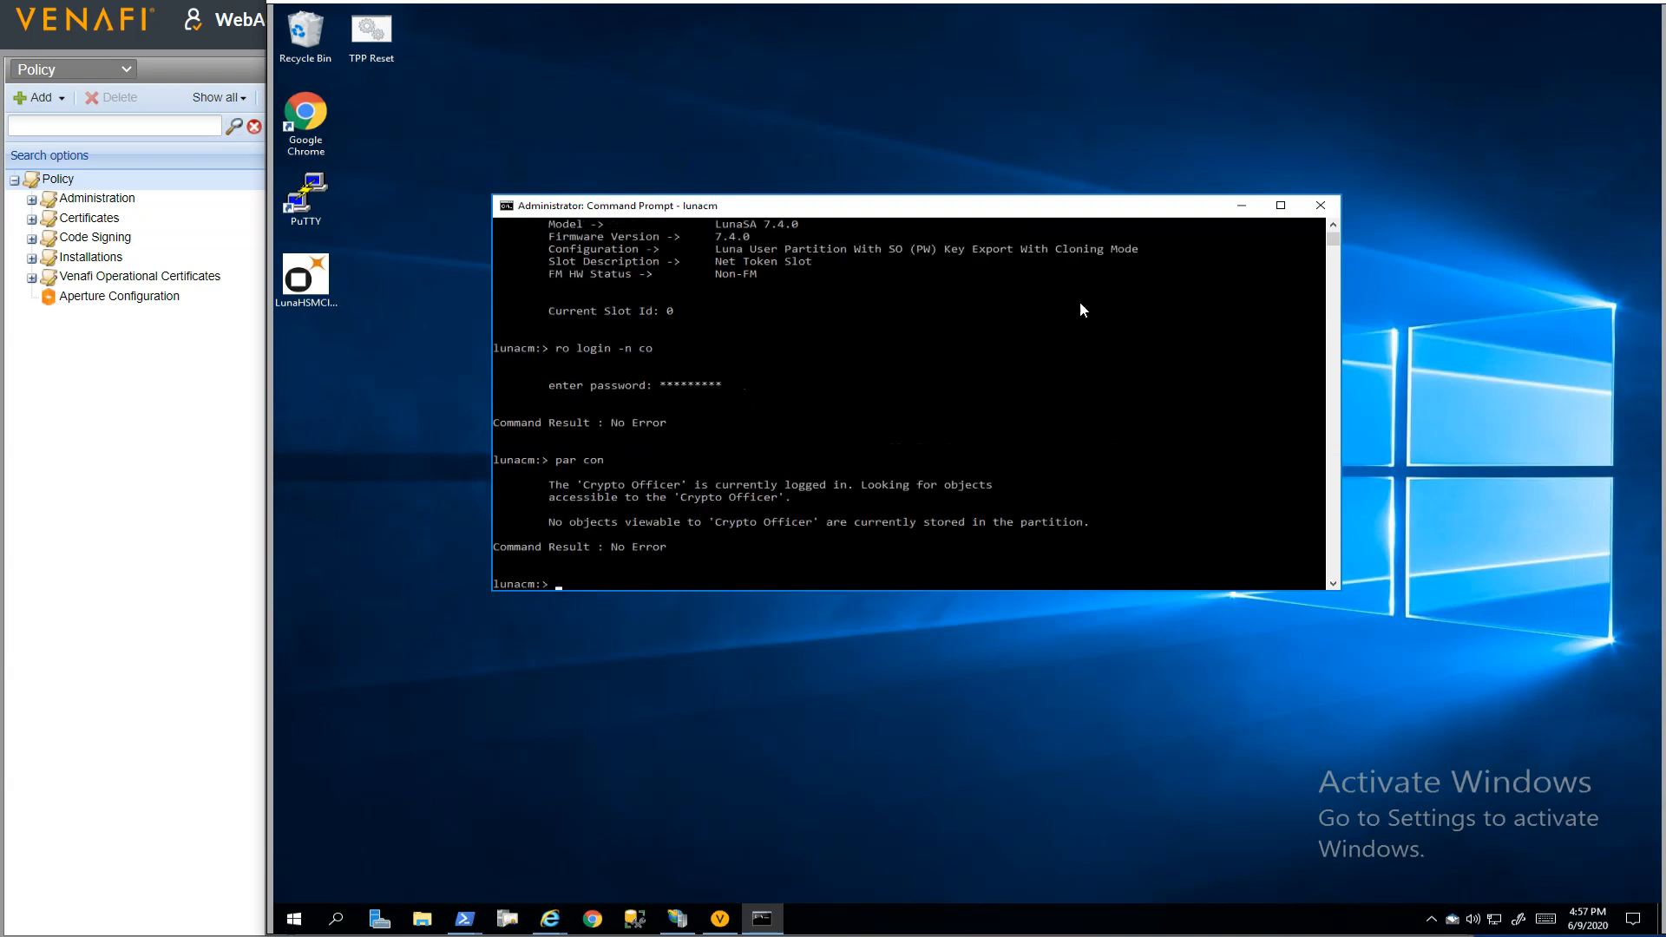
pyautogui.moveTo(1005, 206); pyautogui.dragTo(1022, 39)
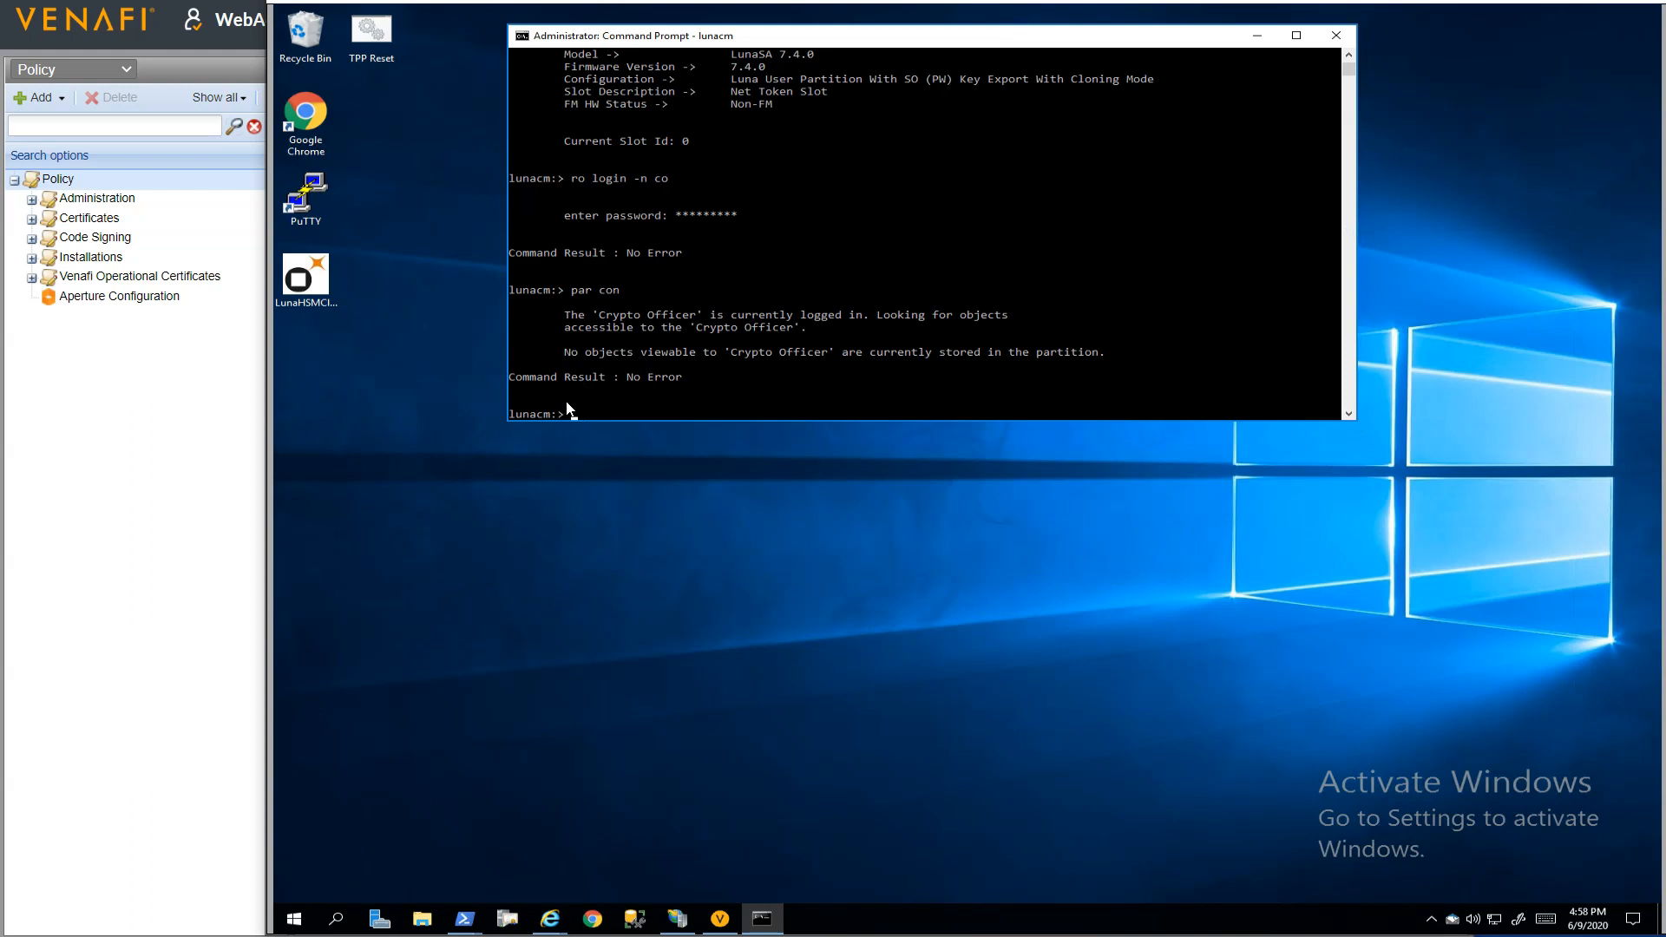
# Browse to C:\Program Files\SafeNet\LunaClient\KSP in File Explorer and launch KspConfig
pyautogui.click(422, 919)
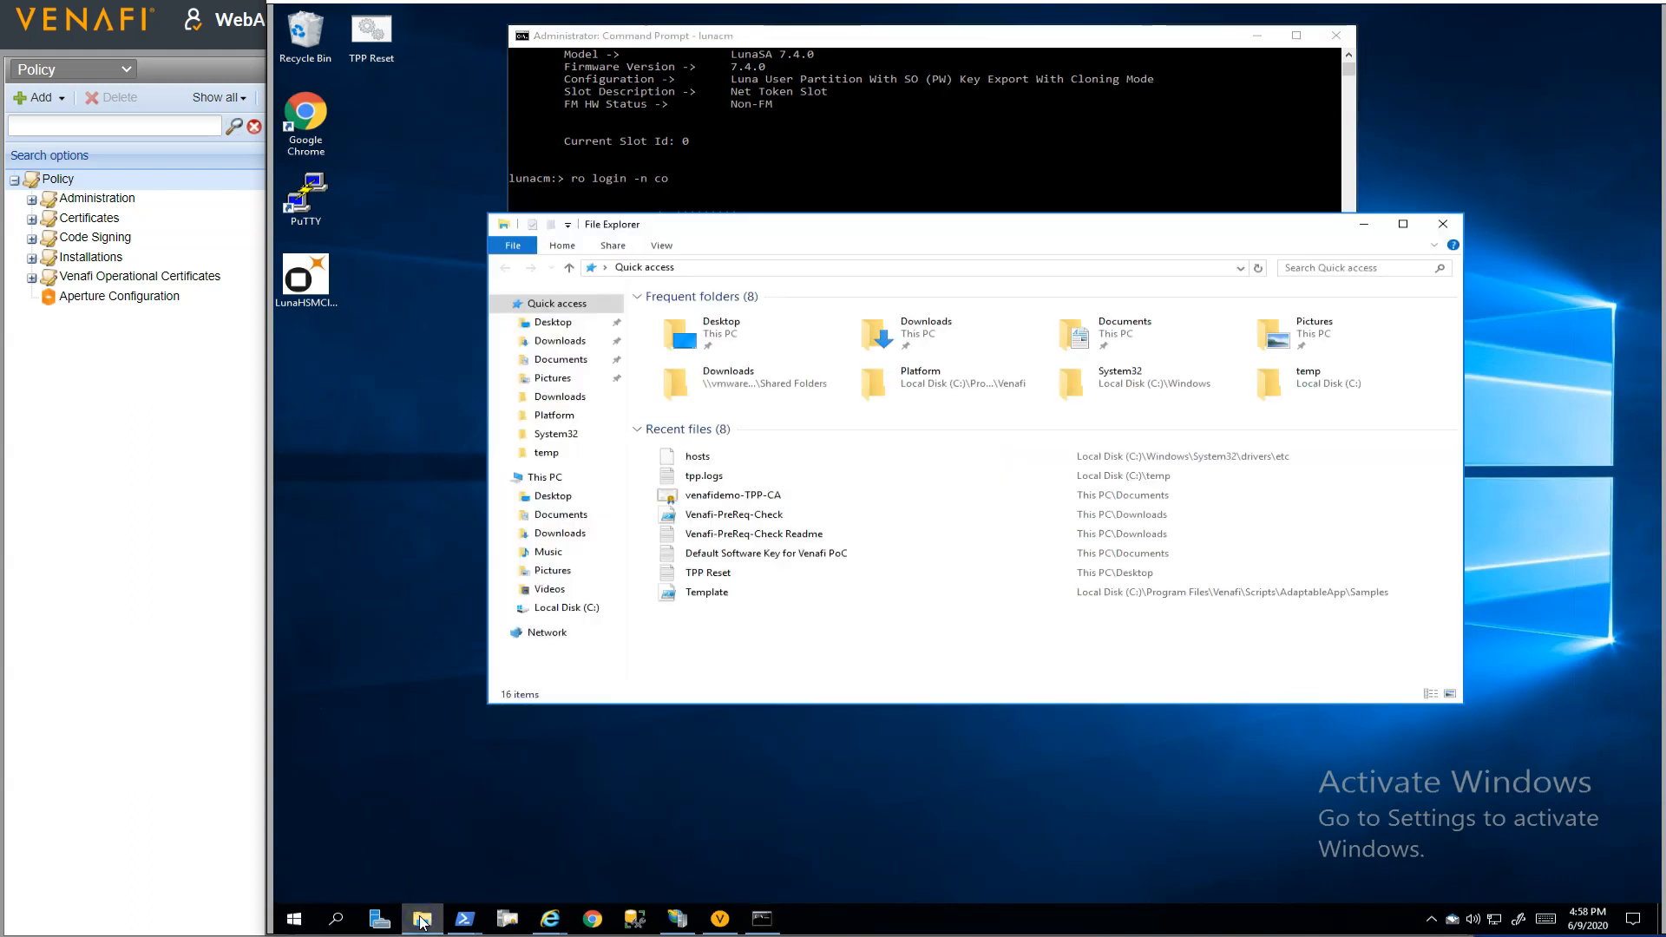
pyautogui.click(590, 607)
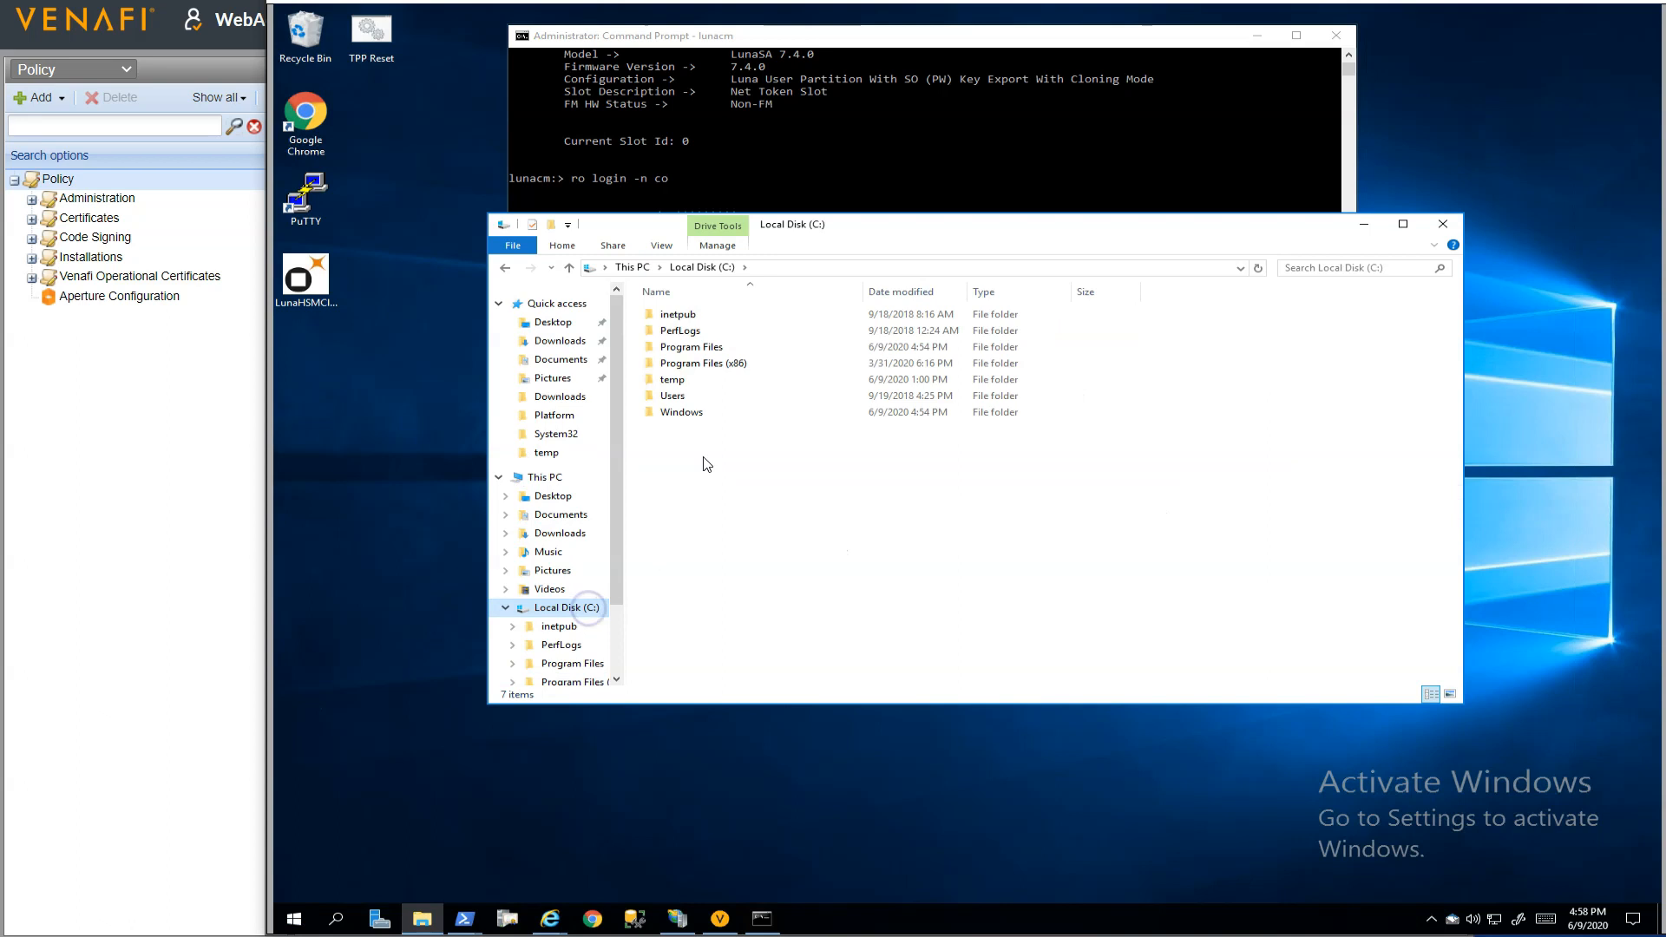
pyautogui.click(686, 350)
pyautogui.doubleClick(686, 351)
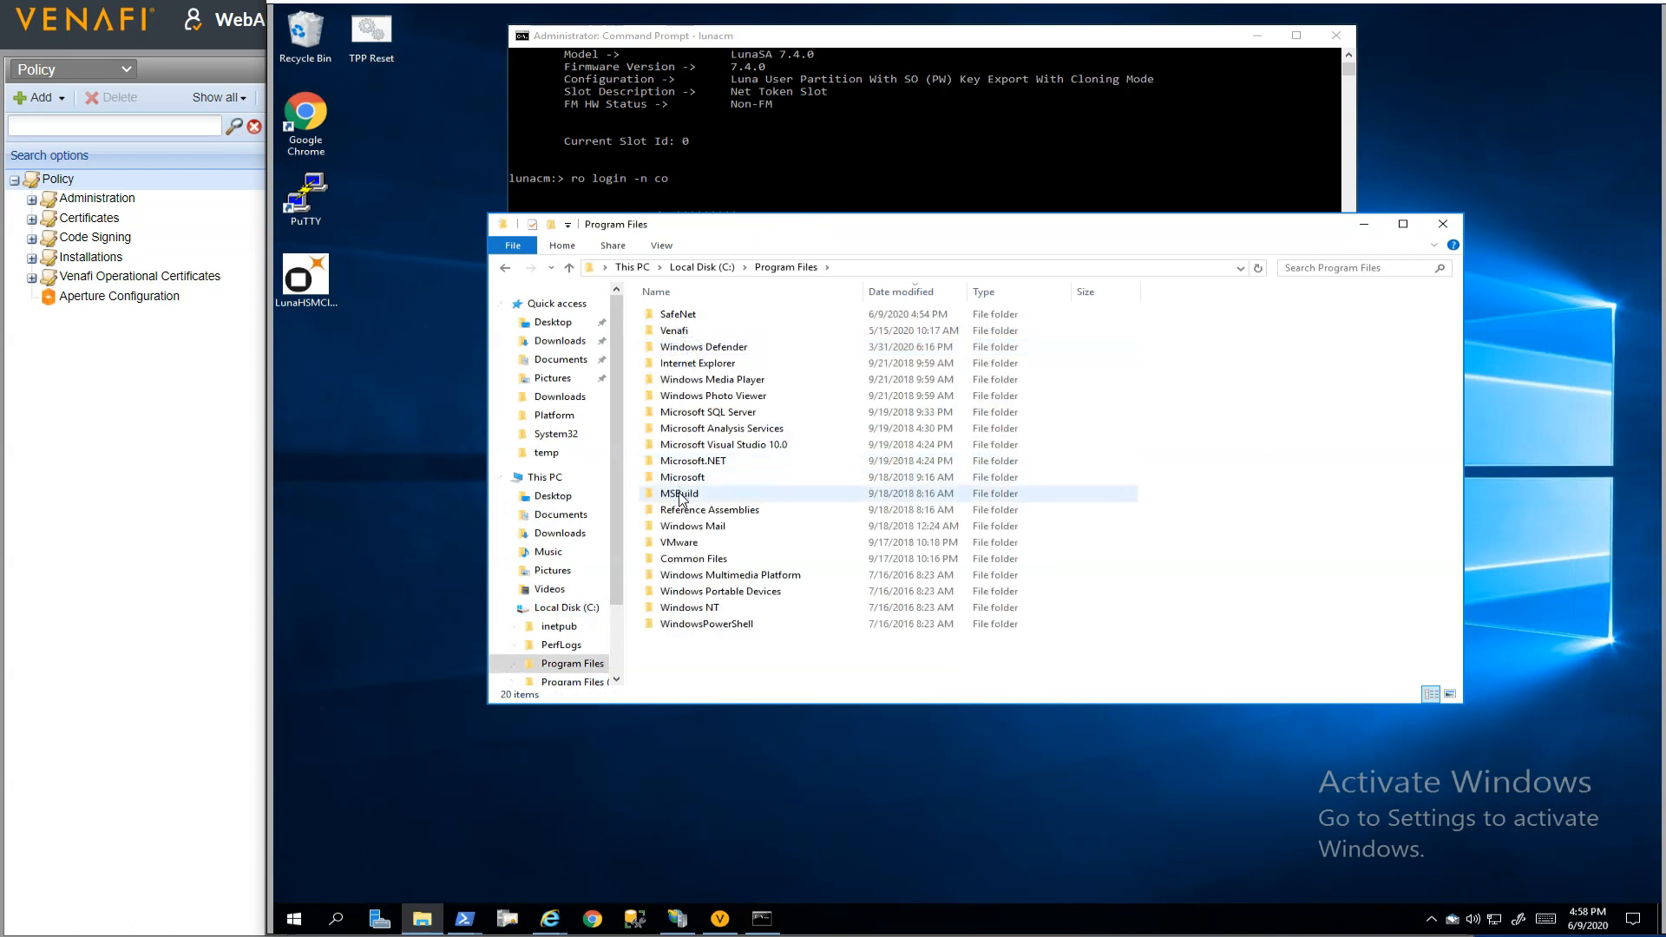
pyautogui.doubleClick(685, 315)
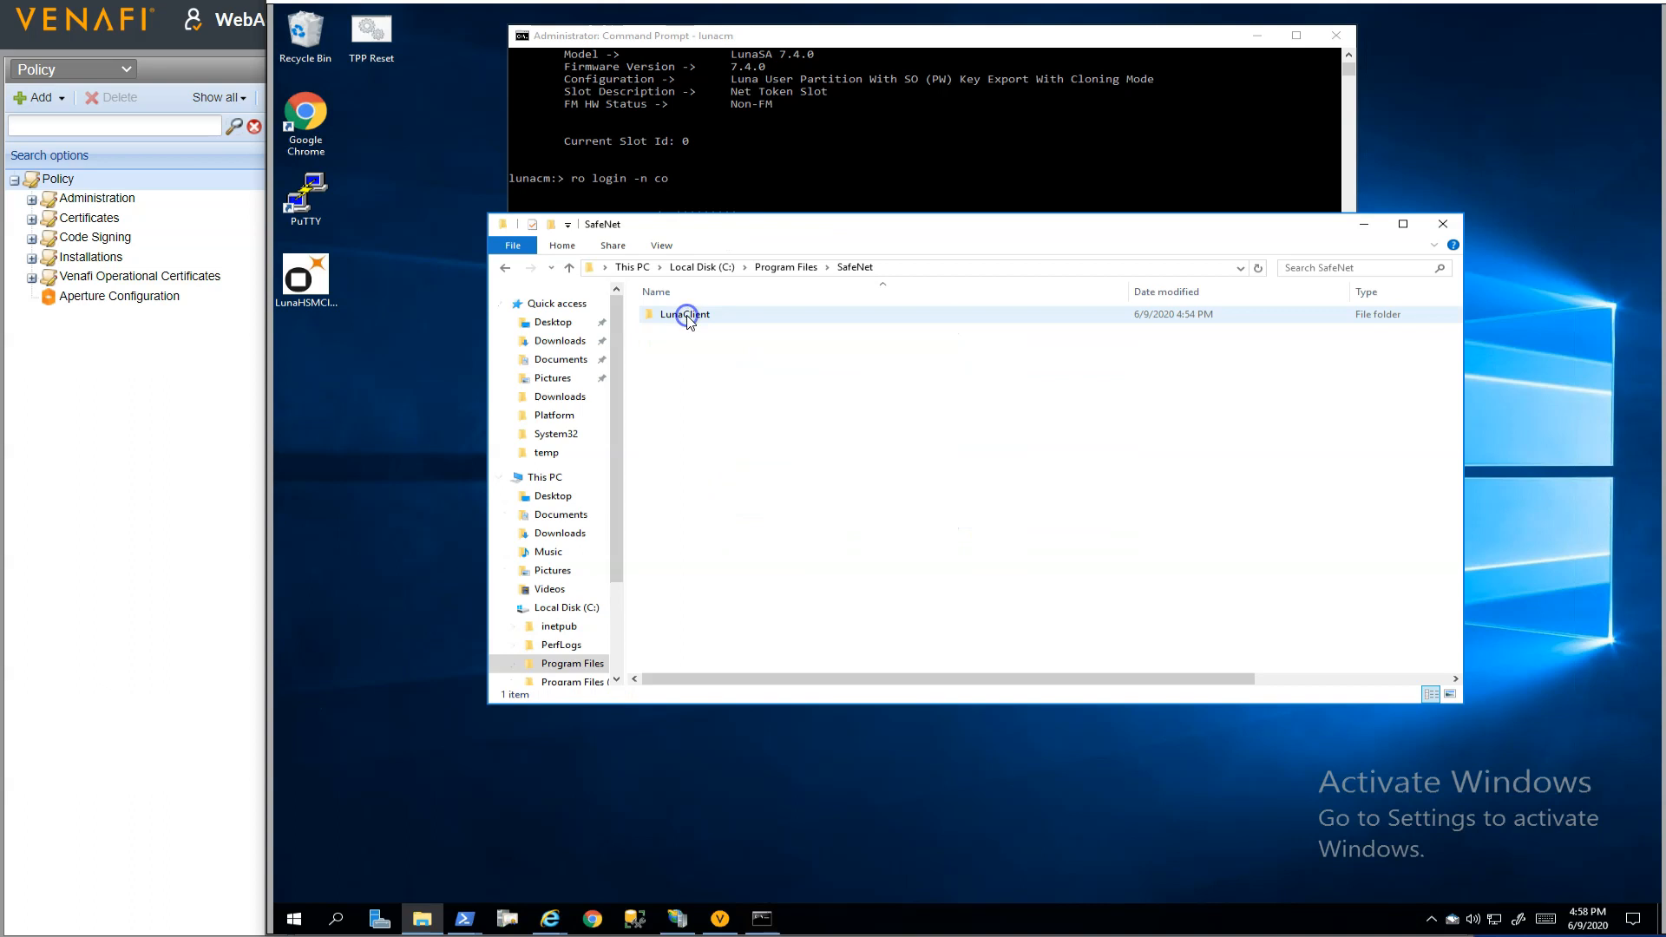
pyautogui.doubleClick(685, 315)
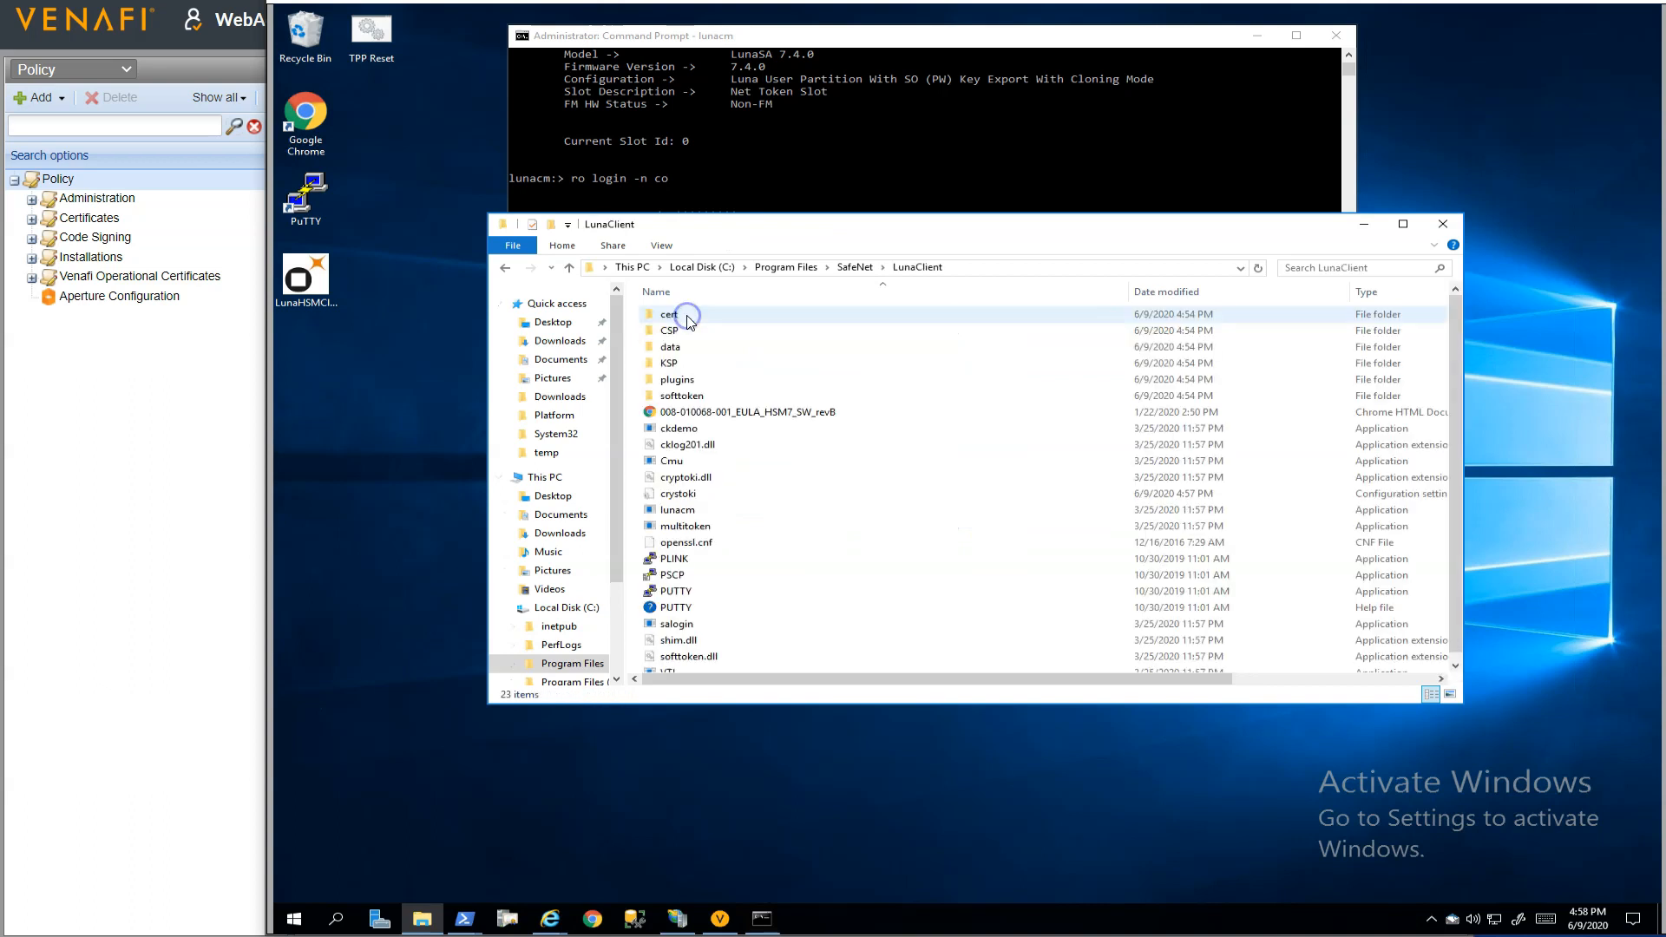
pyautogui.doubleClick(681, 362)
pyautogui.rightClick(699, 330)
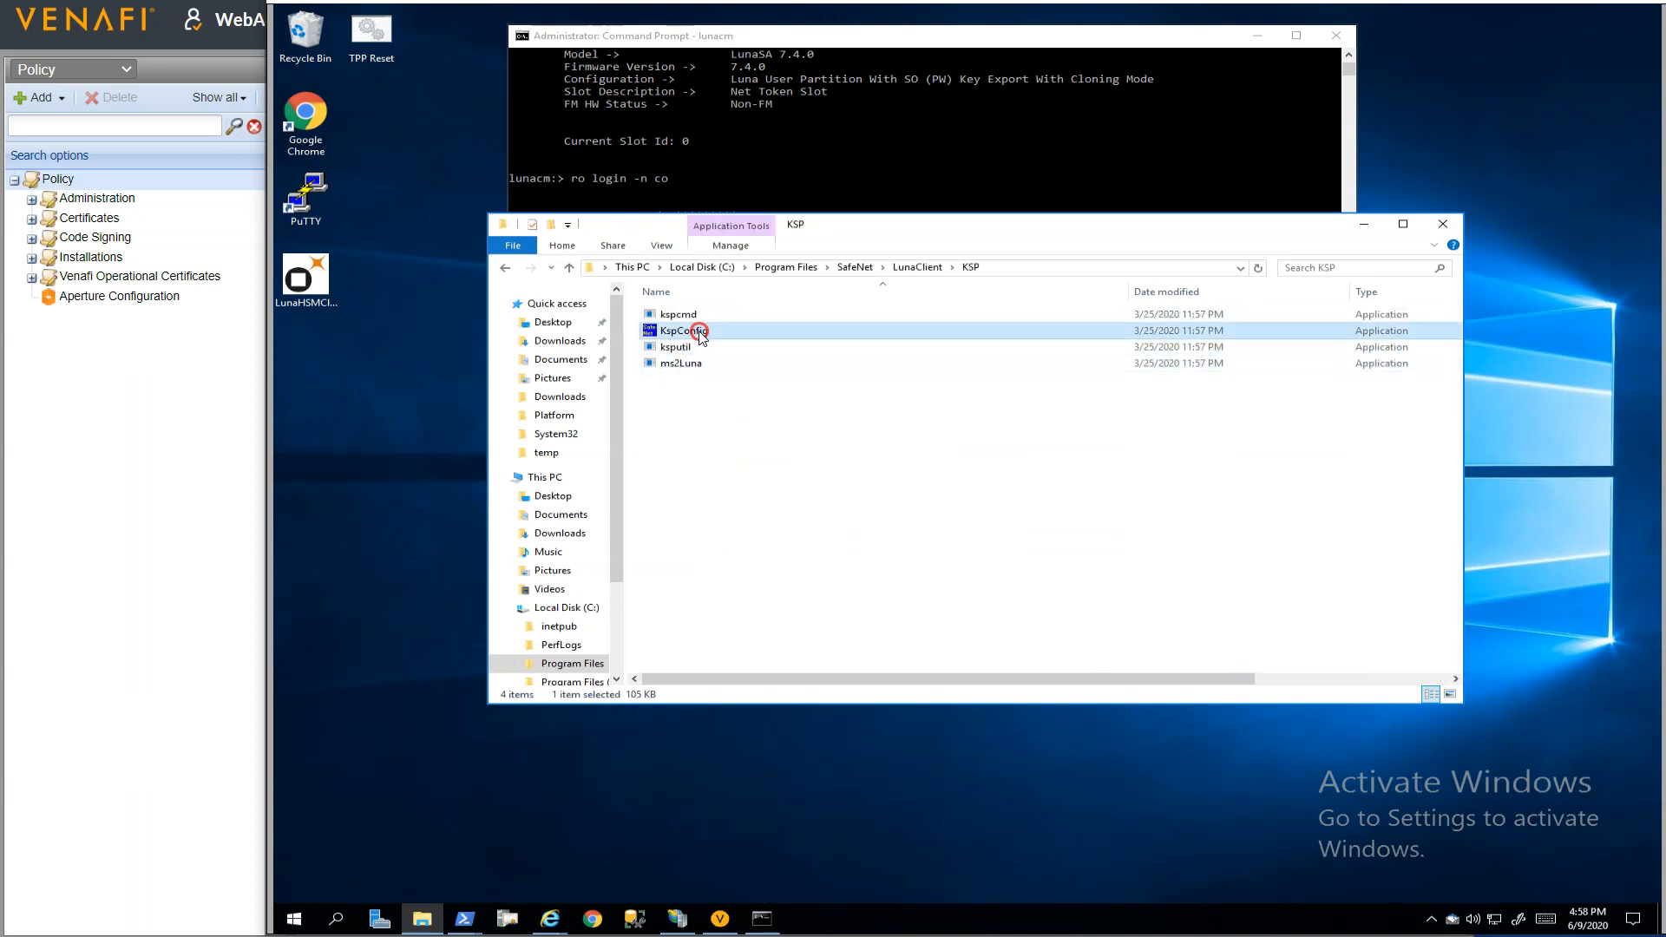
pyautogui.click(747, 365)
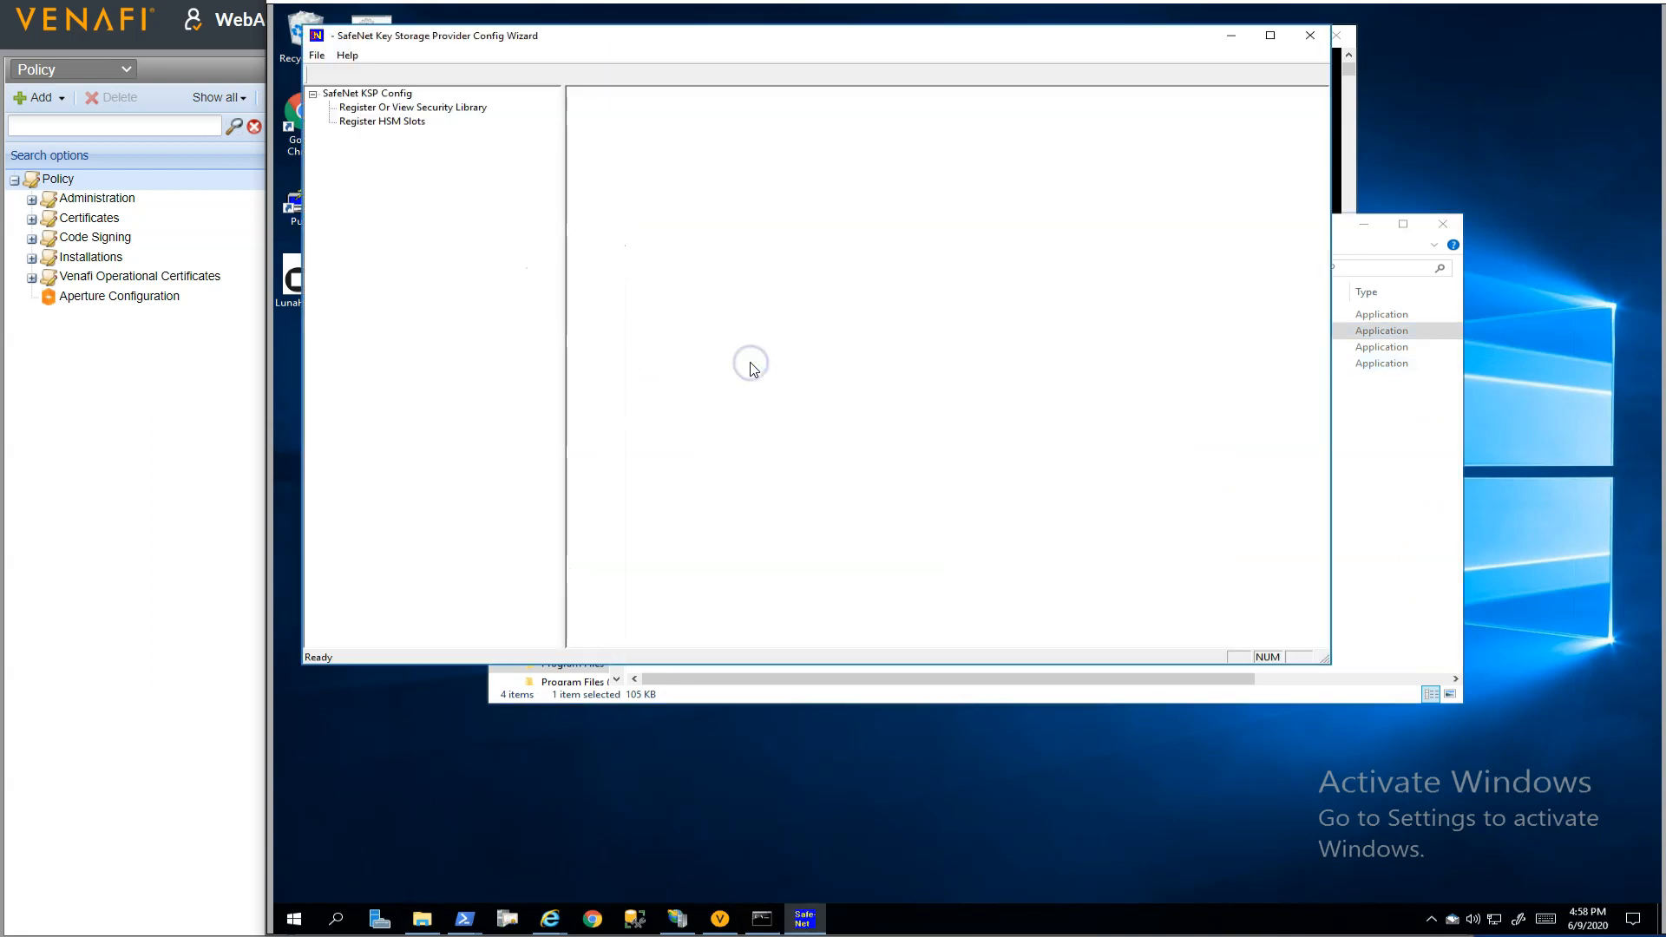
# Check the security library path, and register slot TPP4localSQL by label for Administrator in the VENAFIDEMO domain, entering the slot password
pyautogui.click(425, 107)
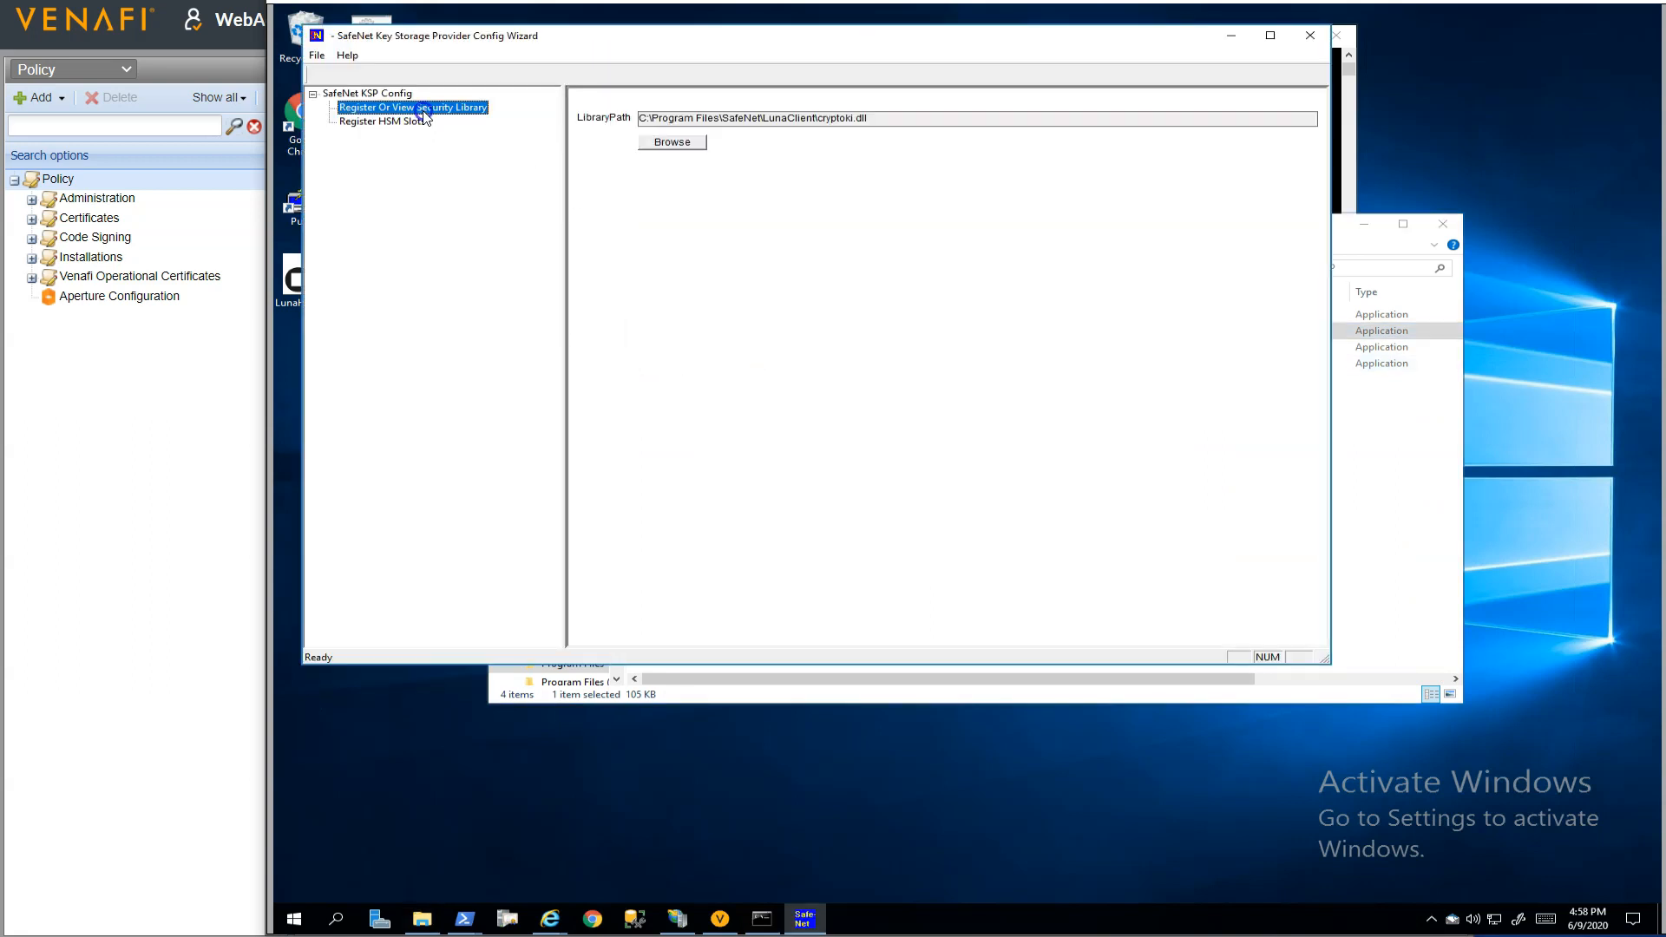
pyautogui.click(403, 123)
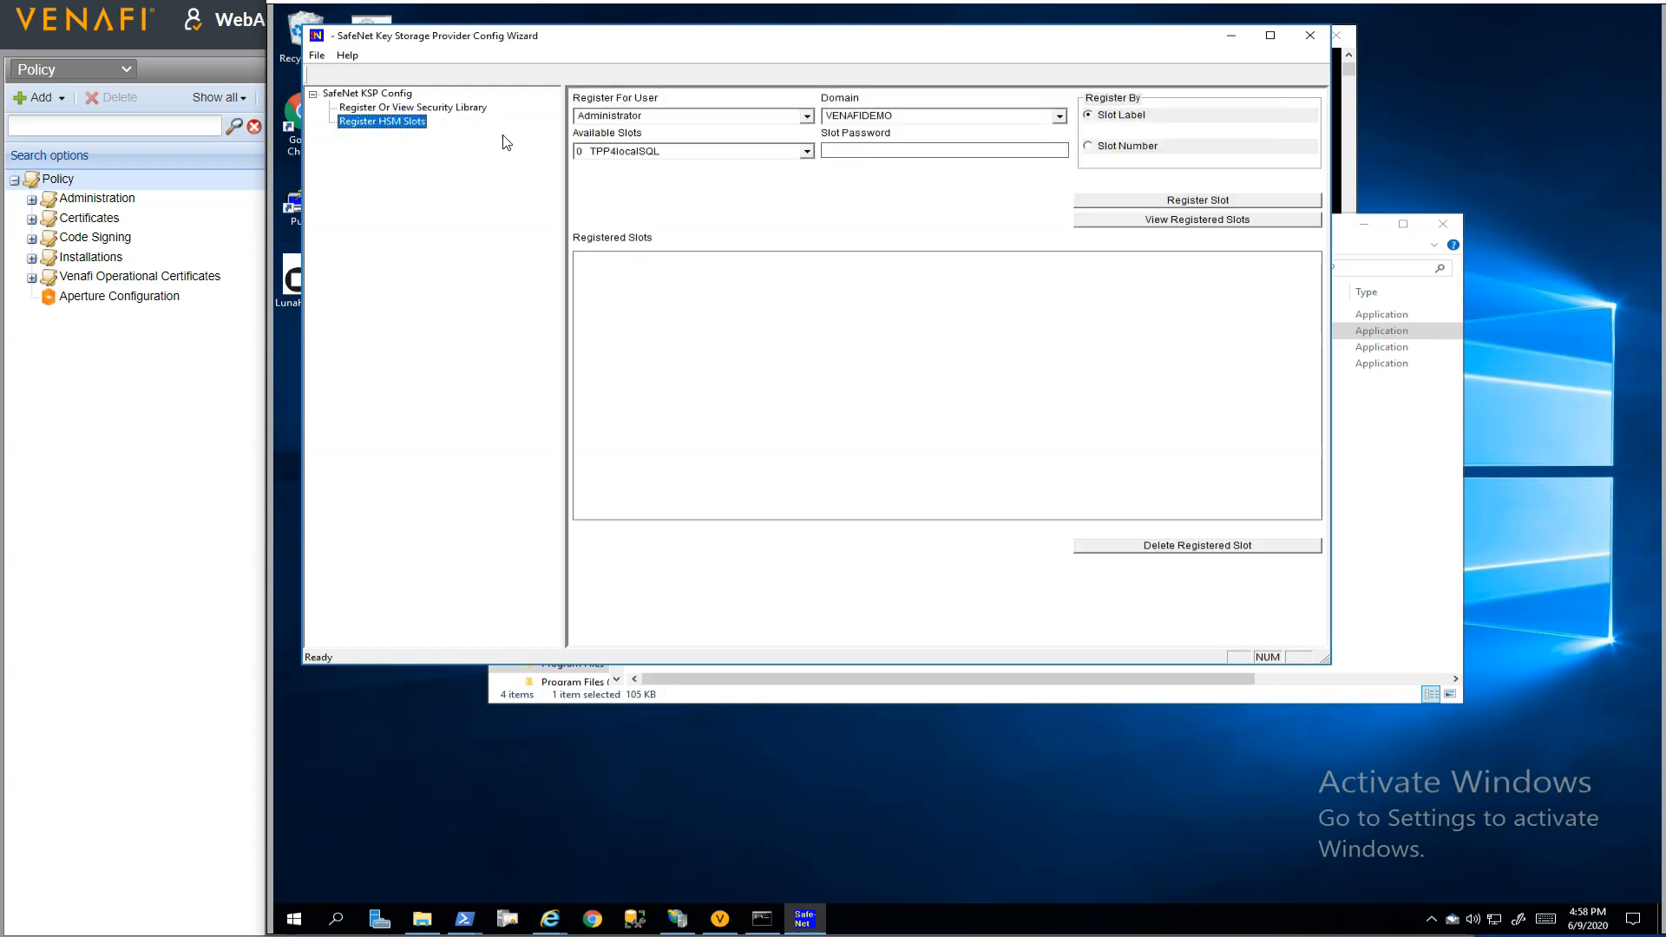
pyautogui.click(806, 153)
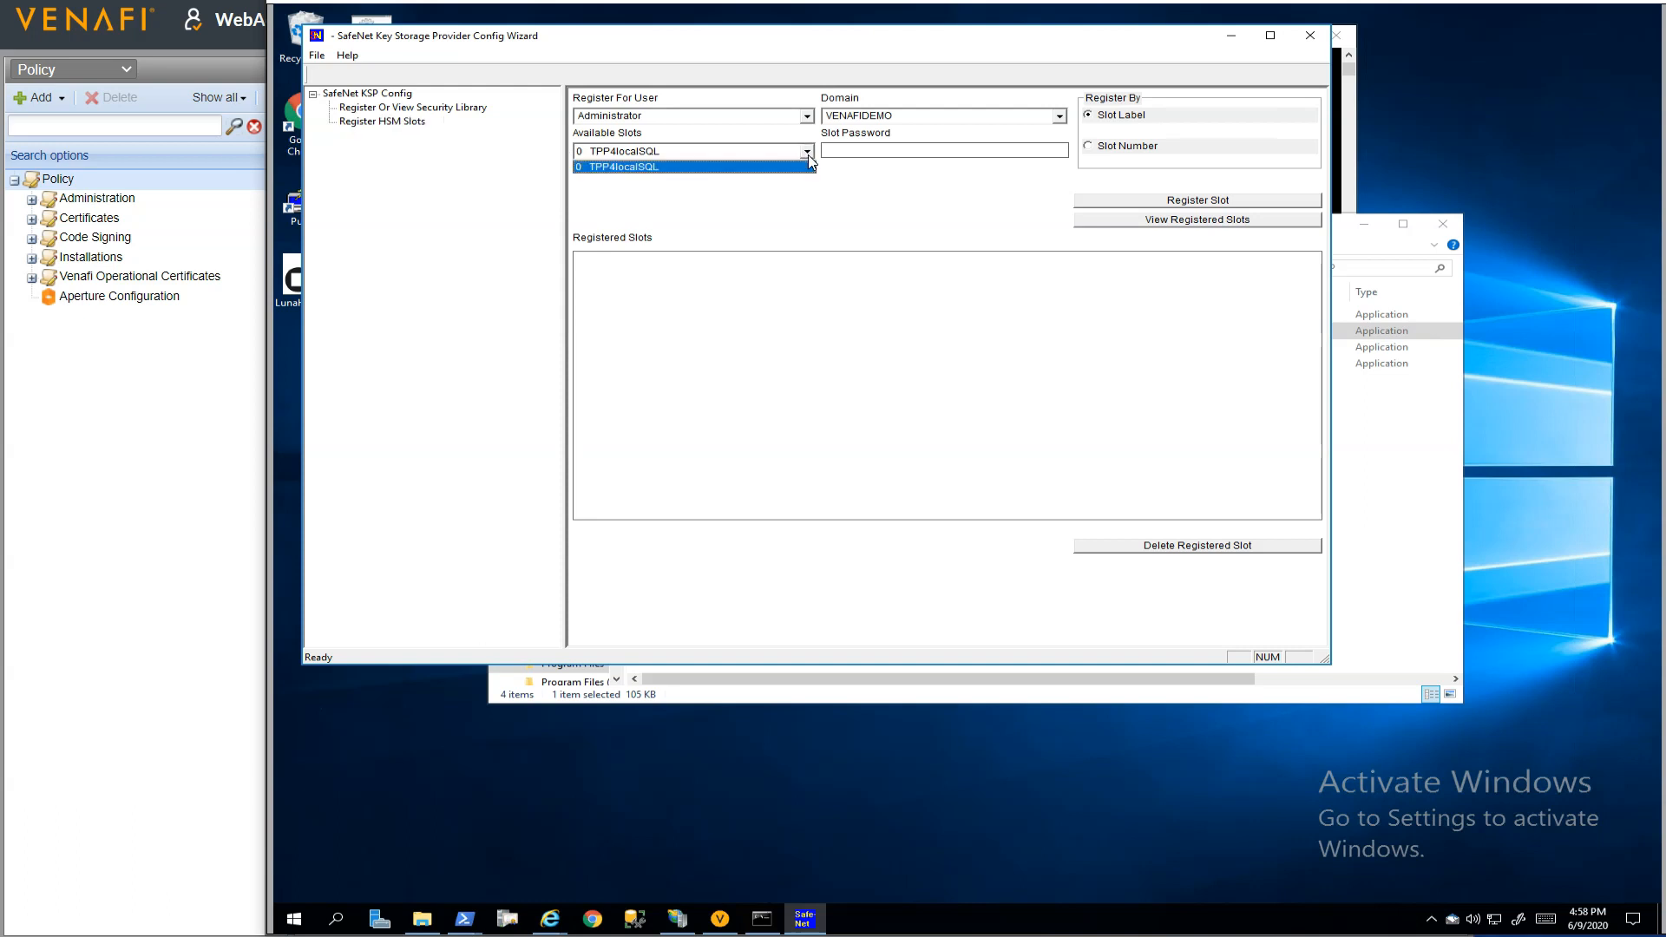
pyautogui.click(807, 153)
pyautogui.click(852, 150)
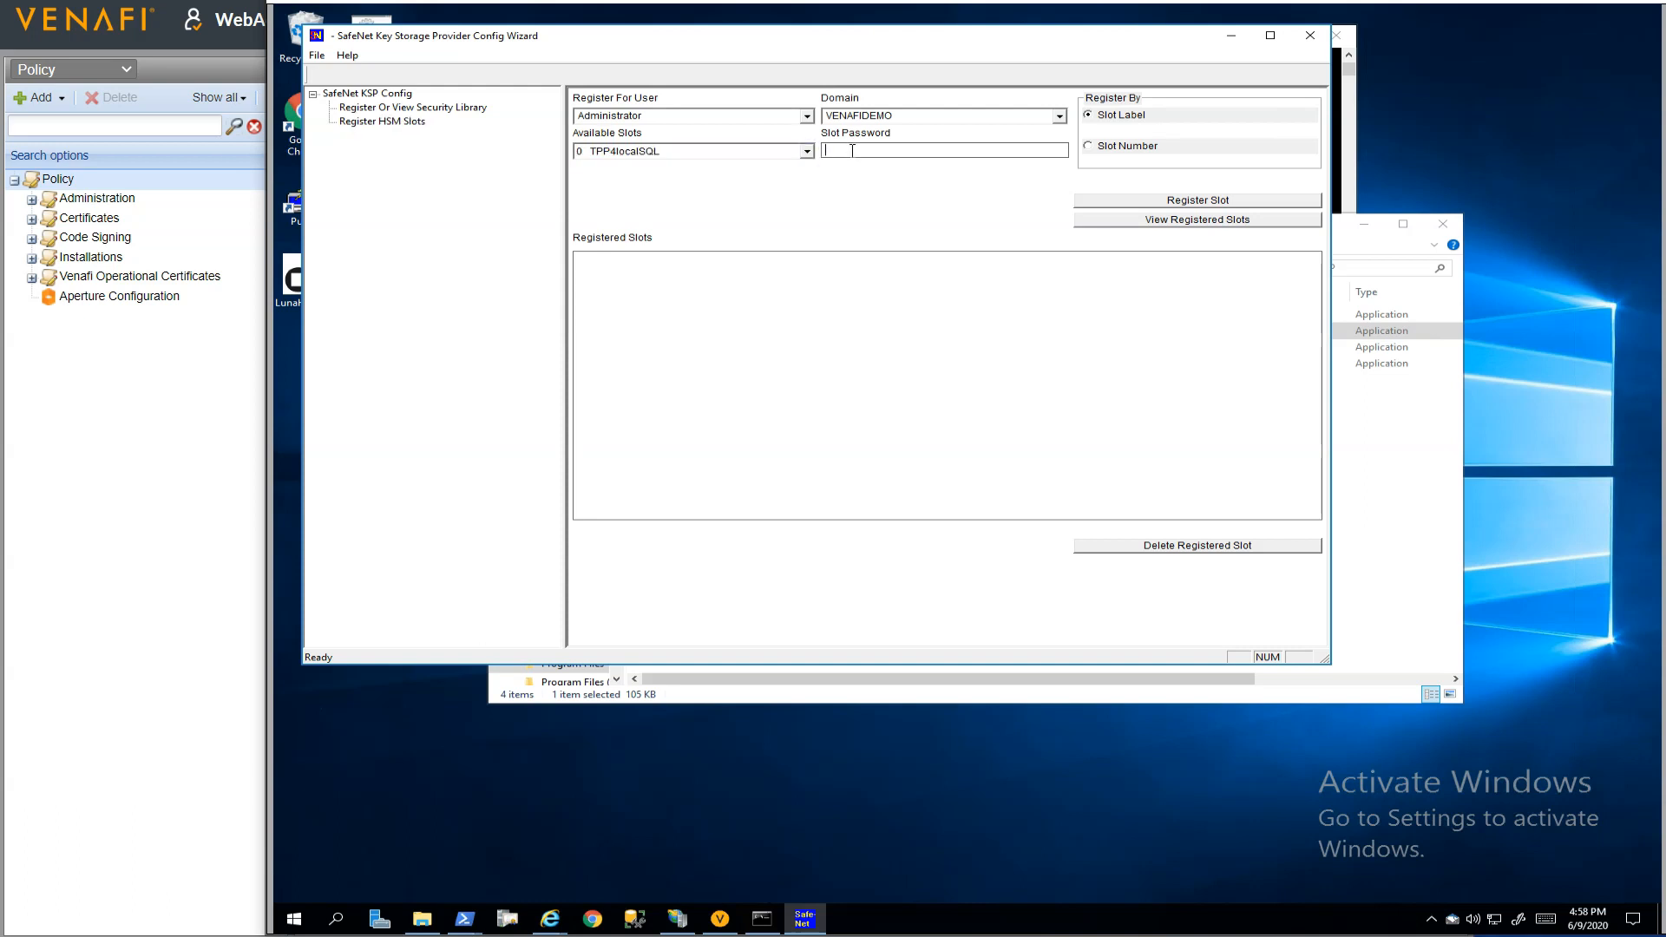
pyautogui.write('******')
pyautogui.click(1191, 199)
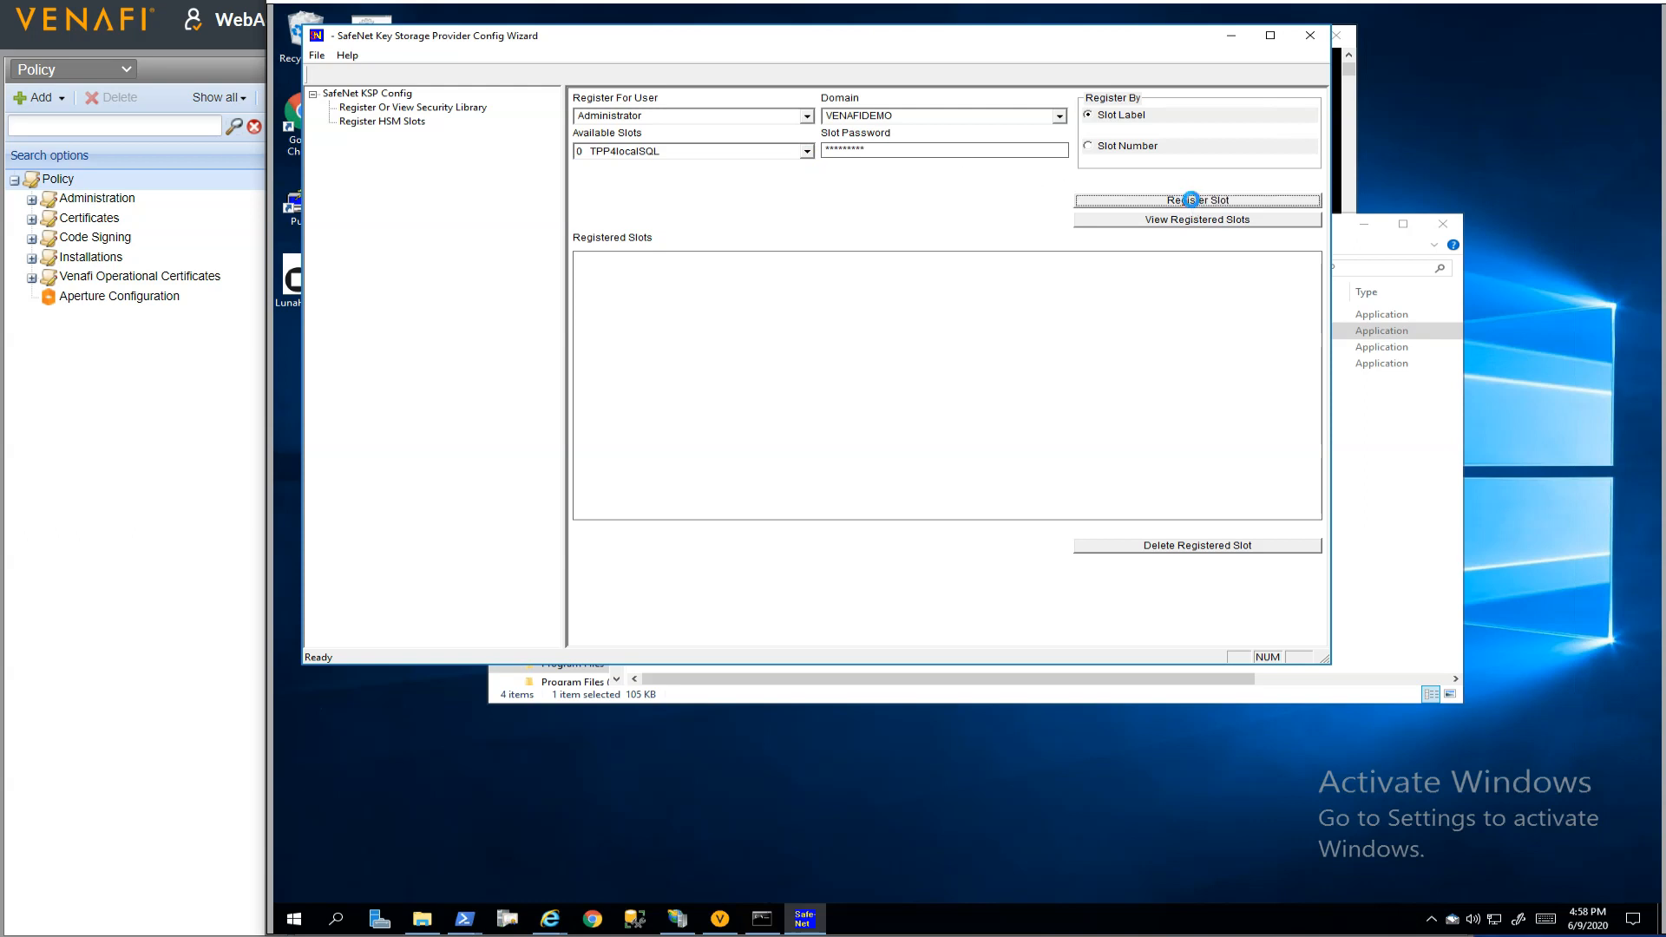
pyautogui.click(913, 383)
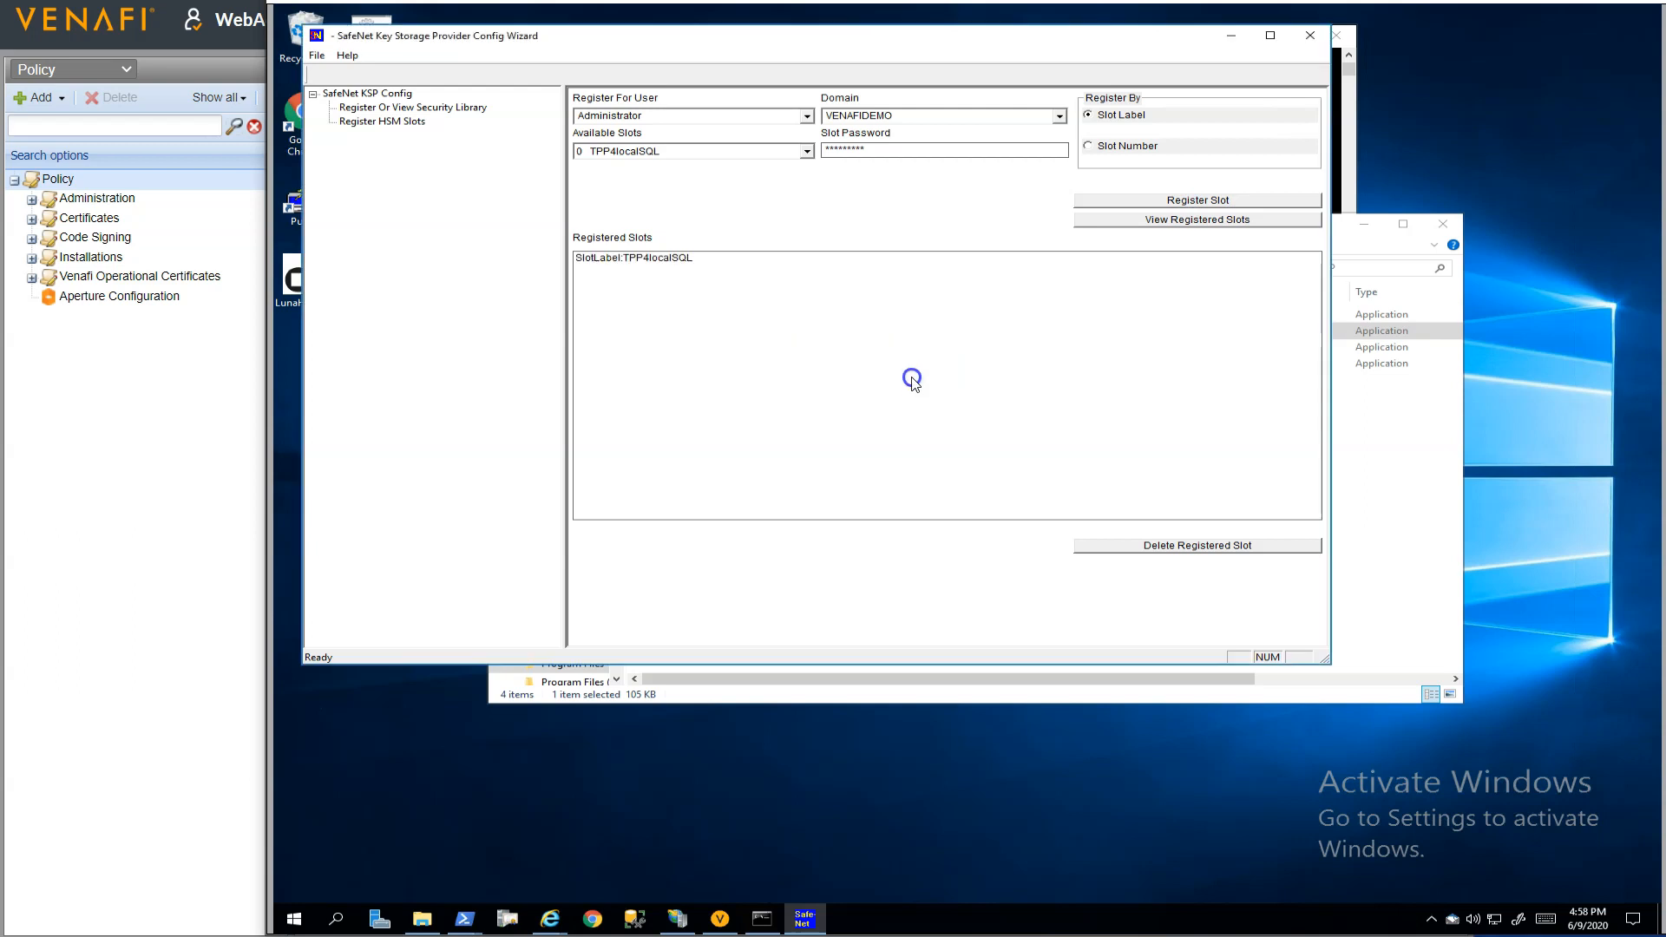
# Register the TPP4localSQL slot for the SYSTEM user in the NT AUTHORITY domain, close the config wizard and minimize the KSP folder window
pyautogui.click(806, 117)
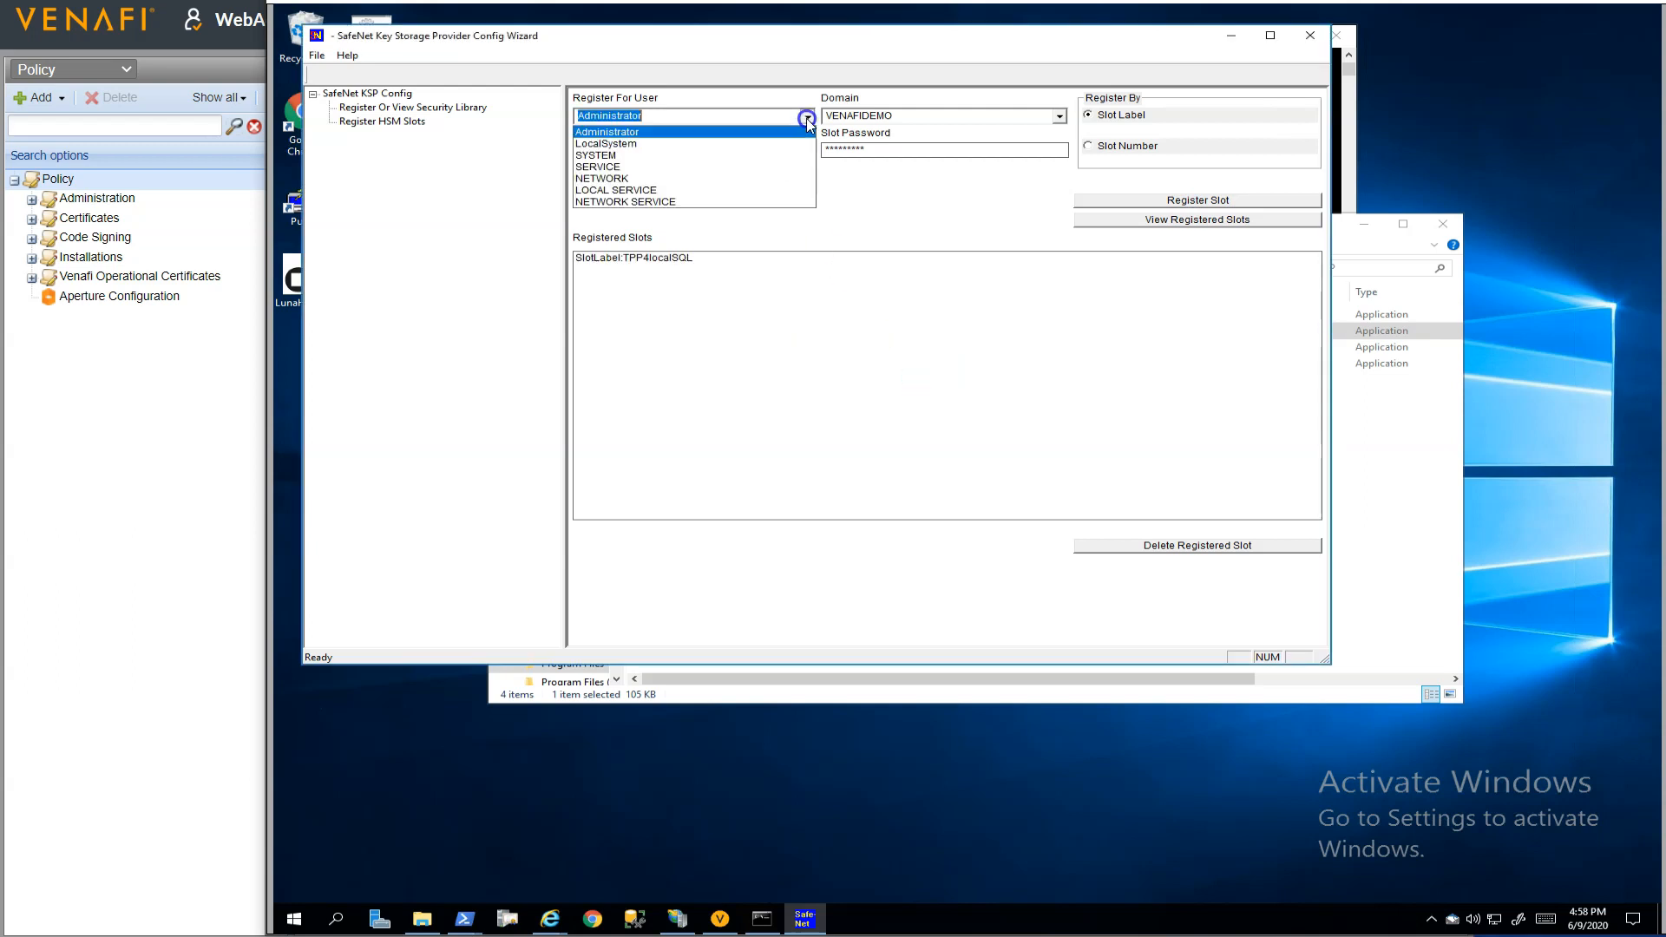
pyautogui.click(767, 155)
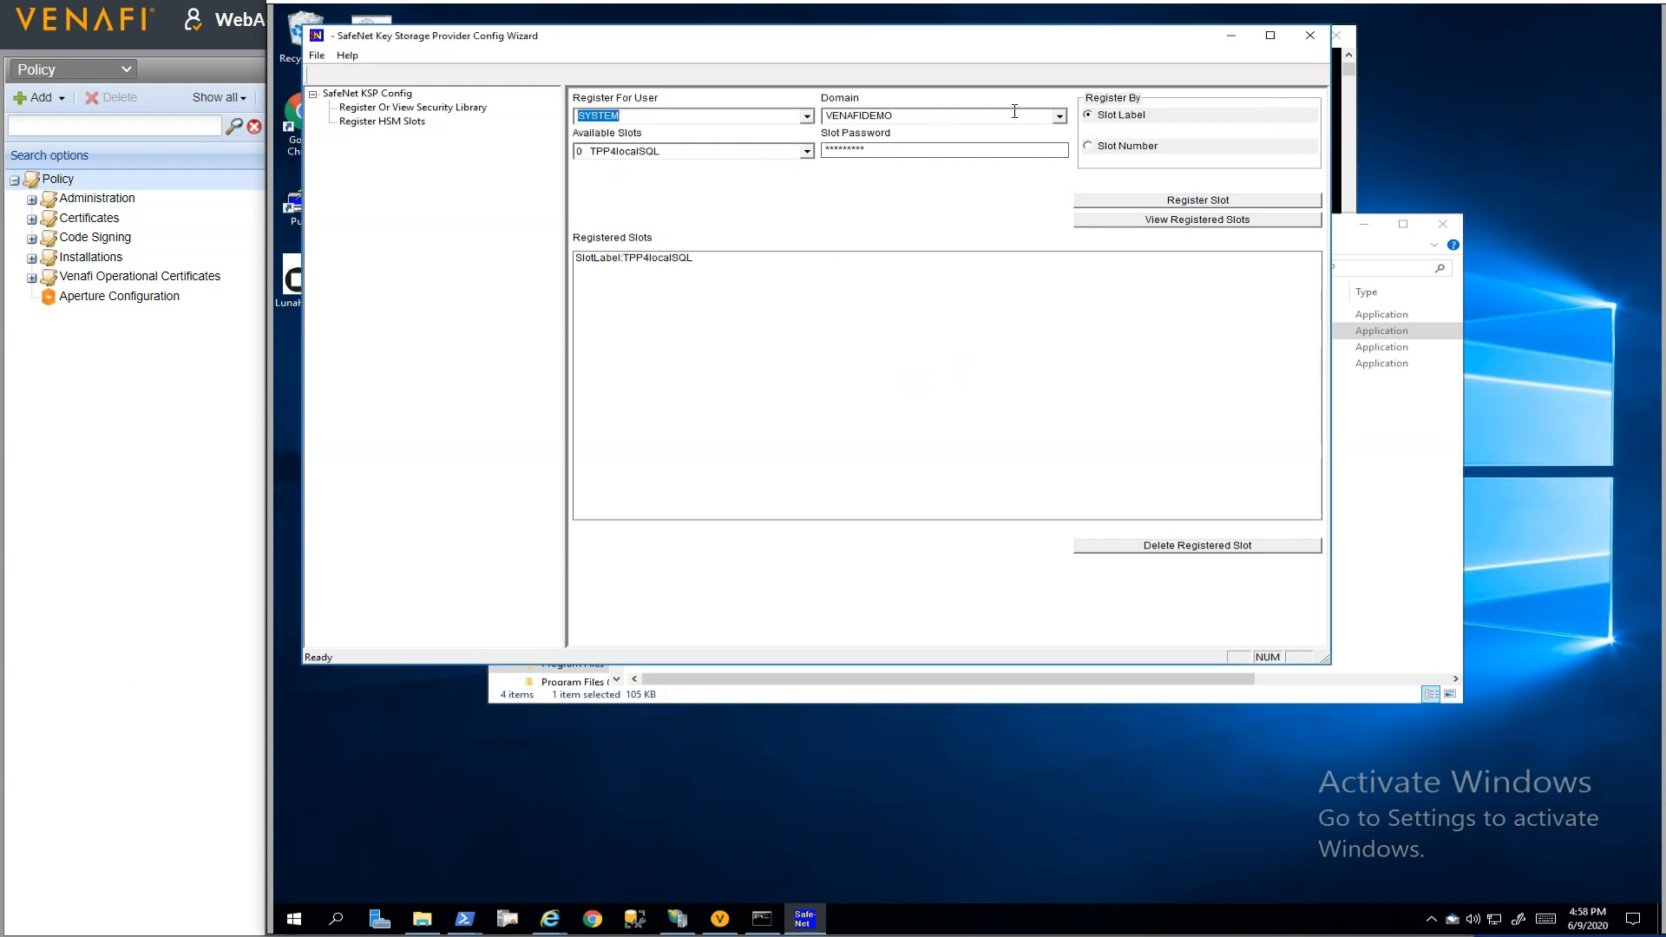
pyautogui.click(1060, 116)
pyautogui.click(1010, 158)
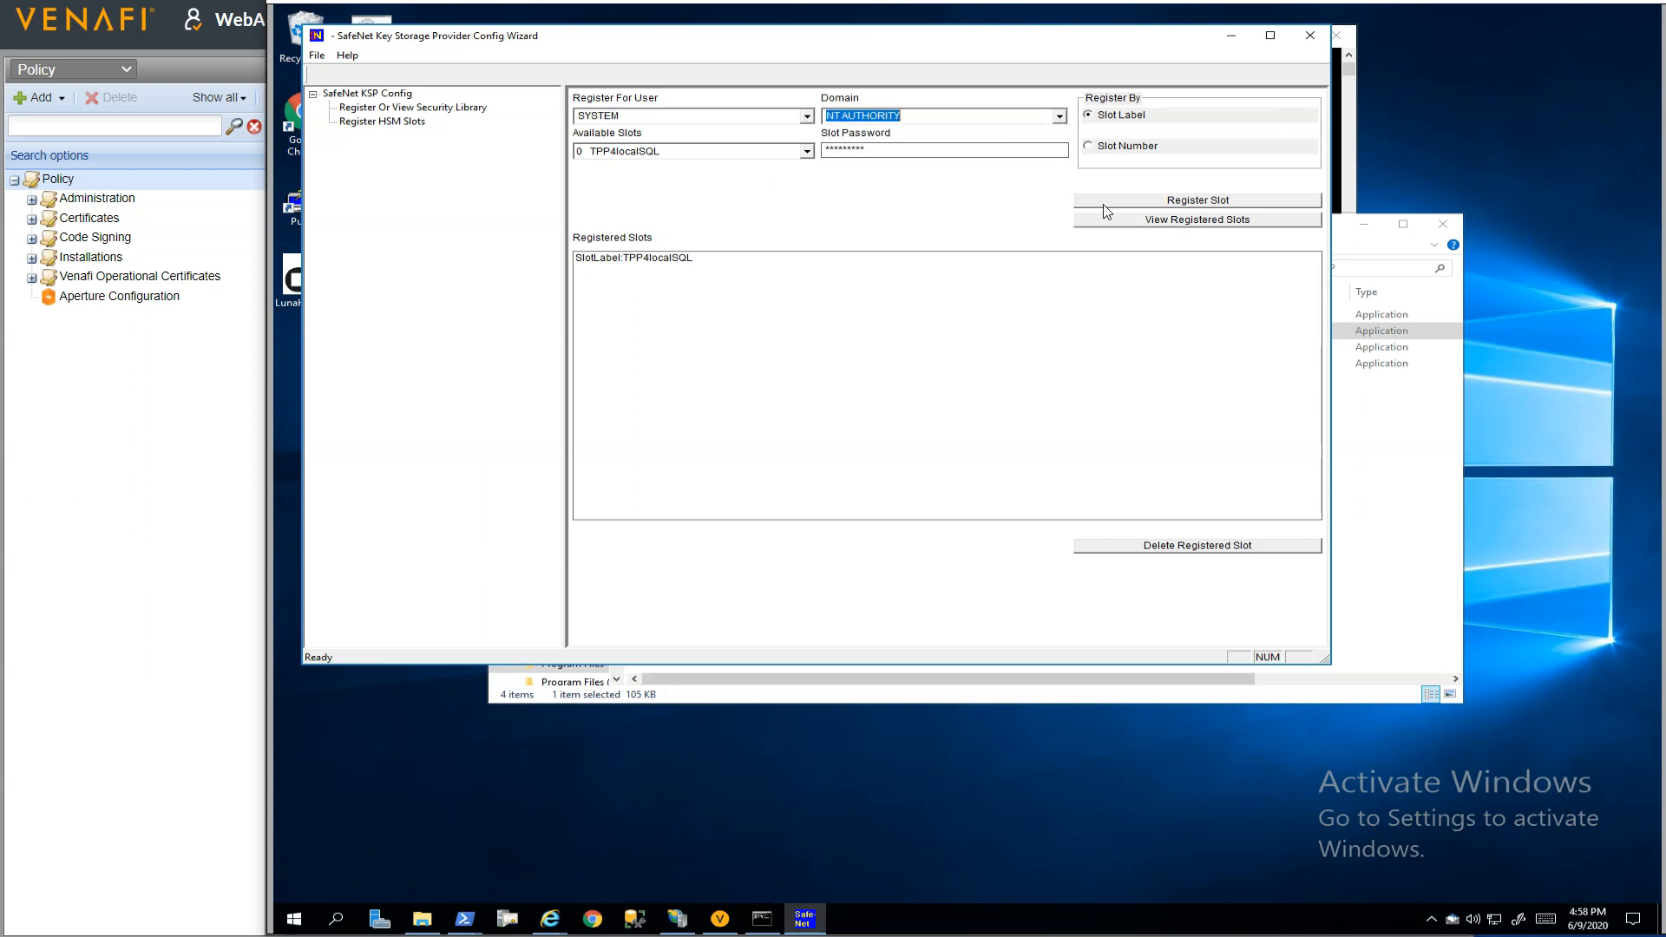
pyautogui.click(1156, 202)
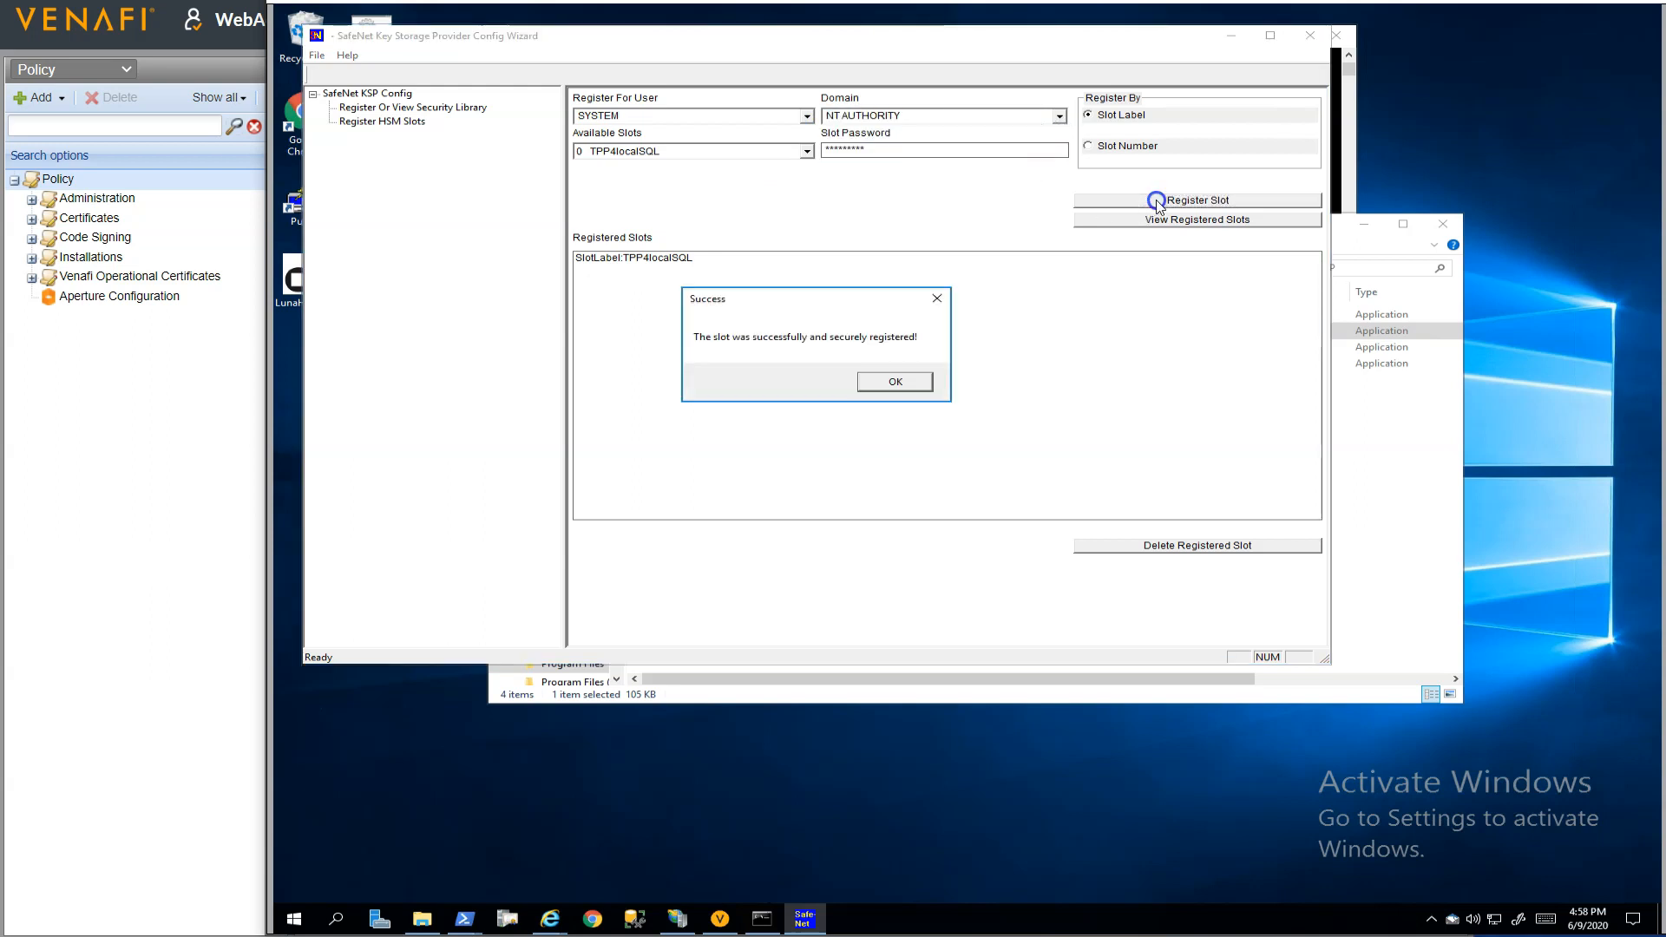
pyautogui.click(897, 382)
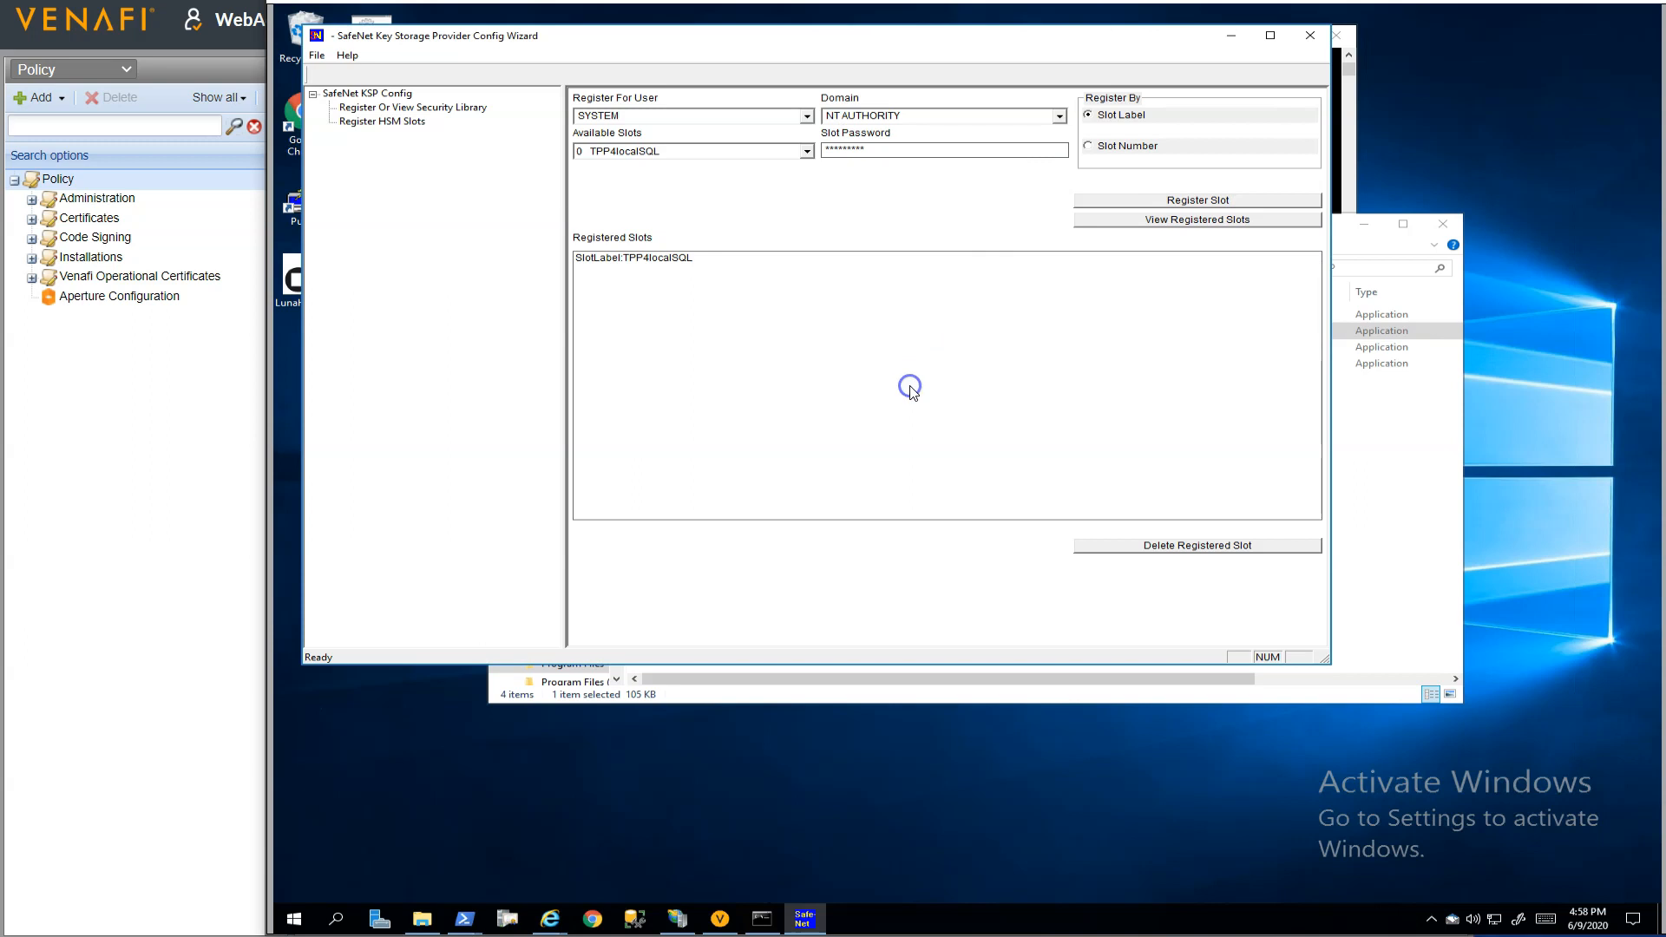
pyautogui.click(1310, 36)
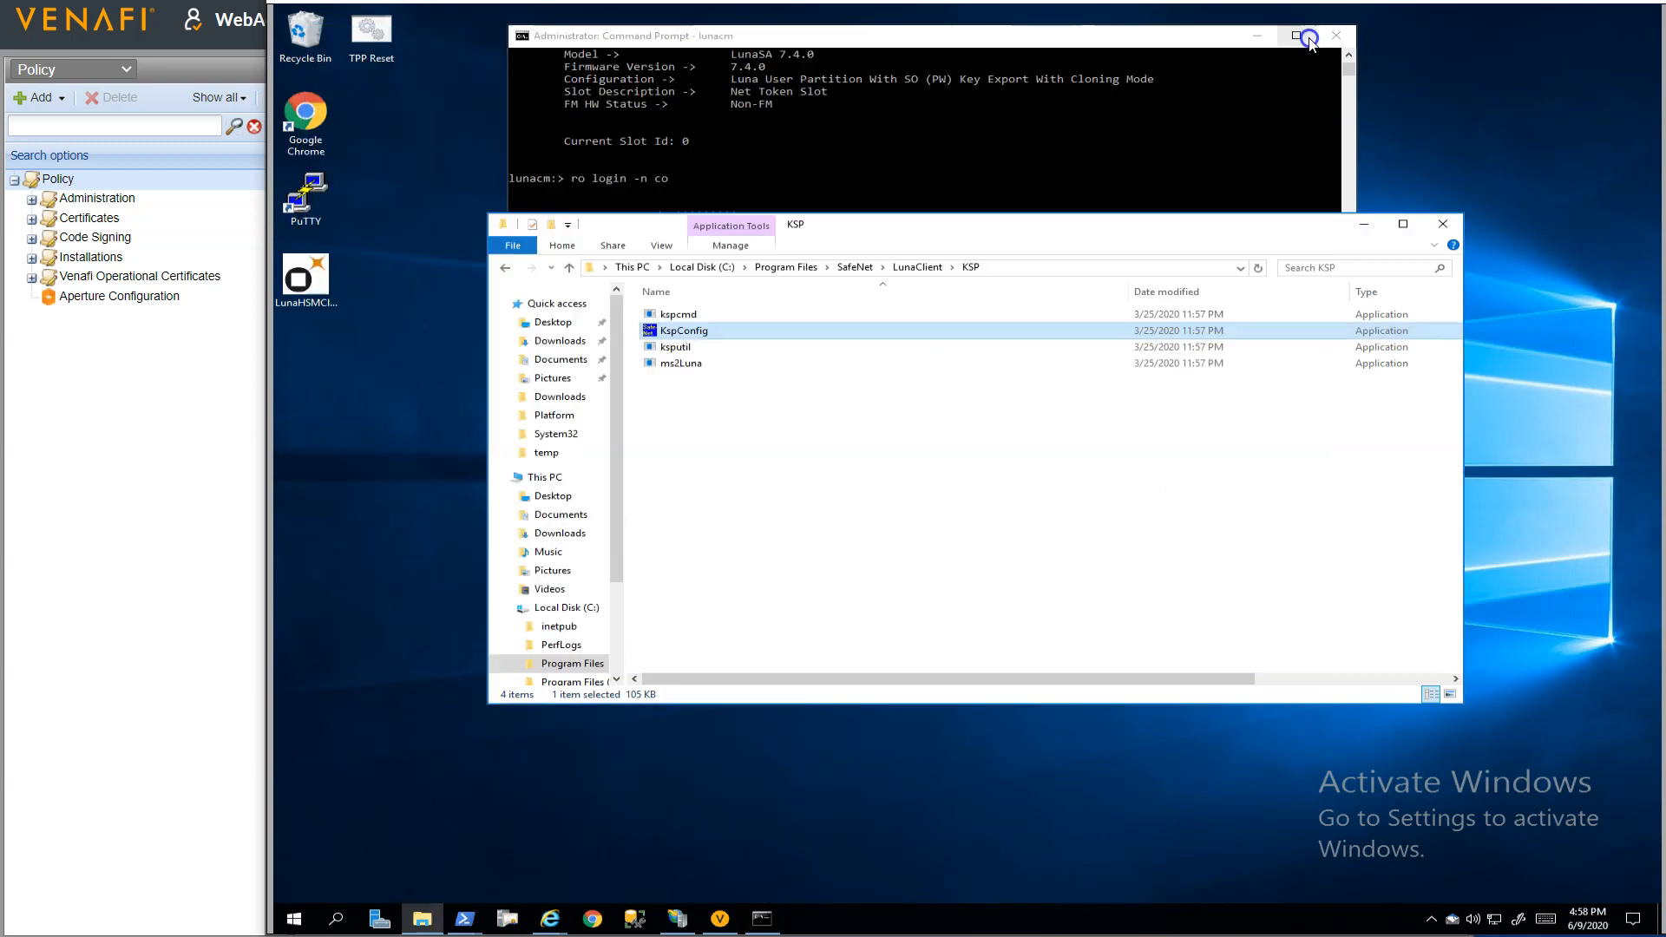
pyautogui.click(1363, 224)
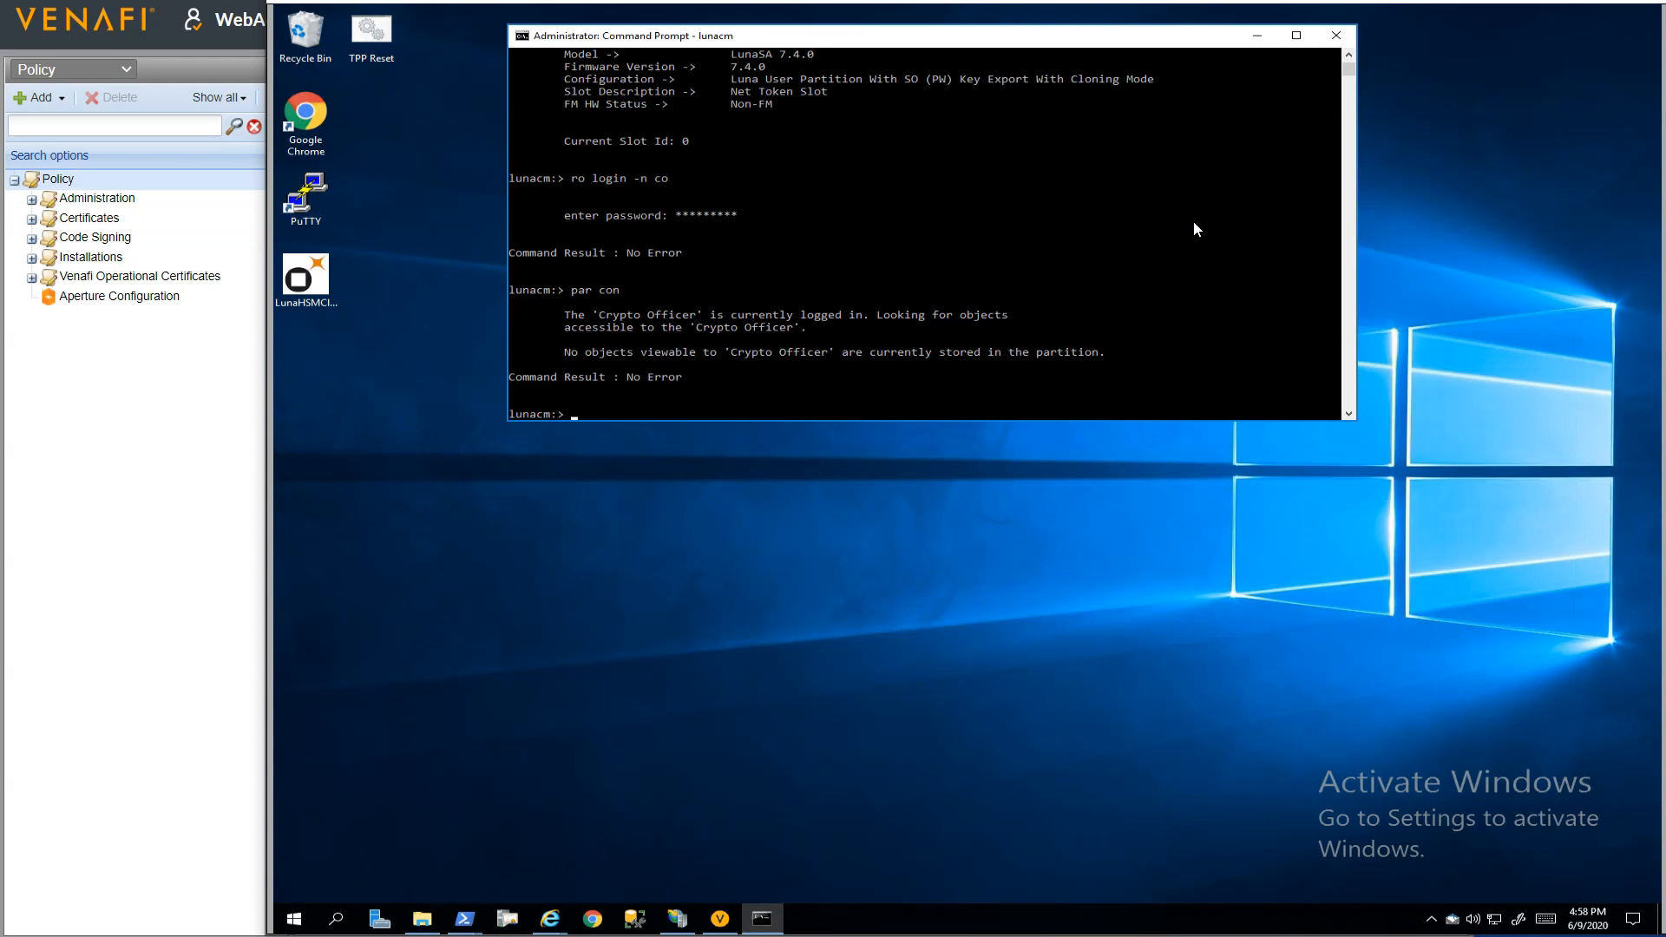
# Move the lunacm console aside and list the local machine's personal certificates in PowerShell with "dir cert:/LocalMachine/my"
pyautogui.moveTo(1097, 44); pyautogui.dragTo(944, 31)
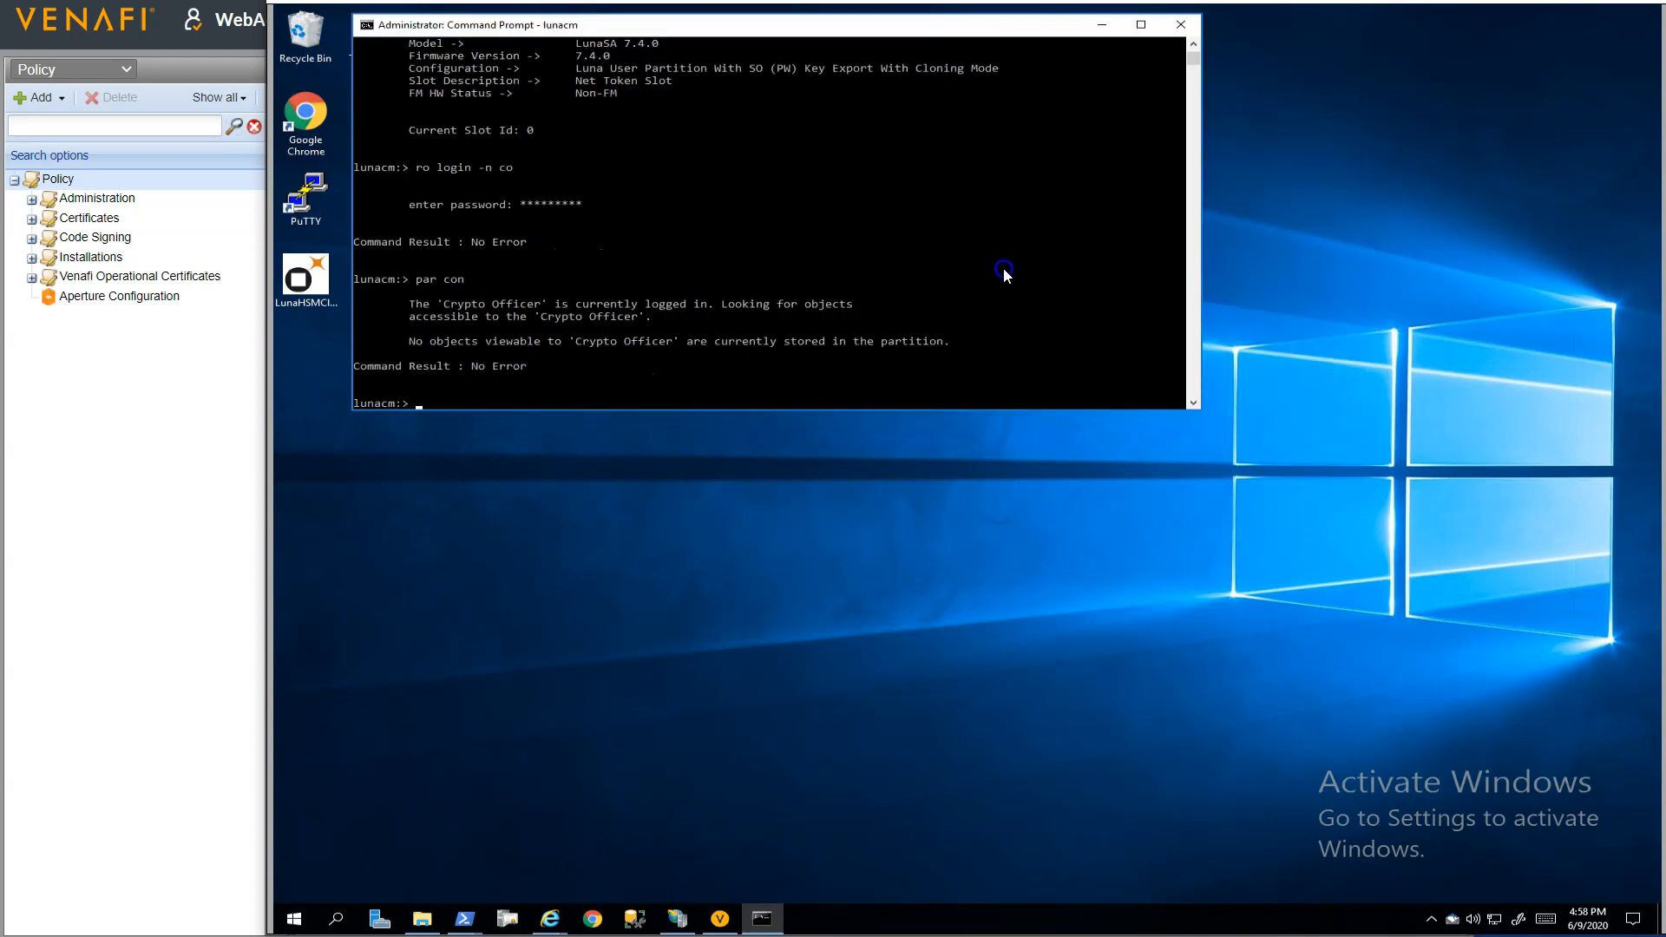
pyautogui.click(465, 918)
pyautogui.press('Up')
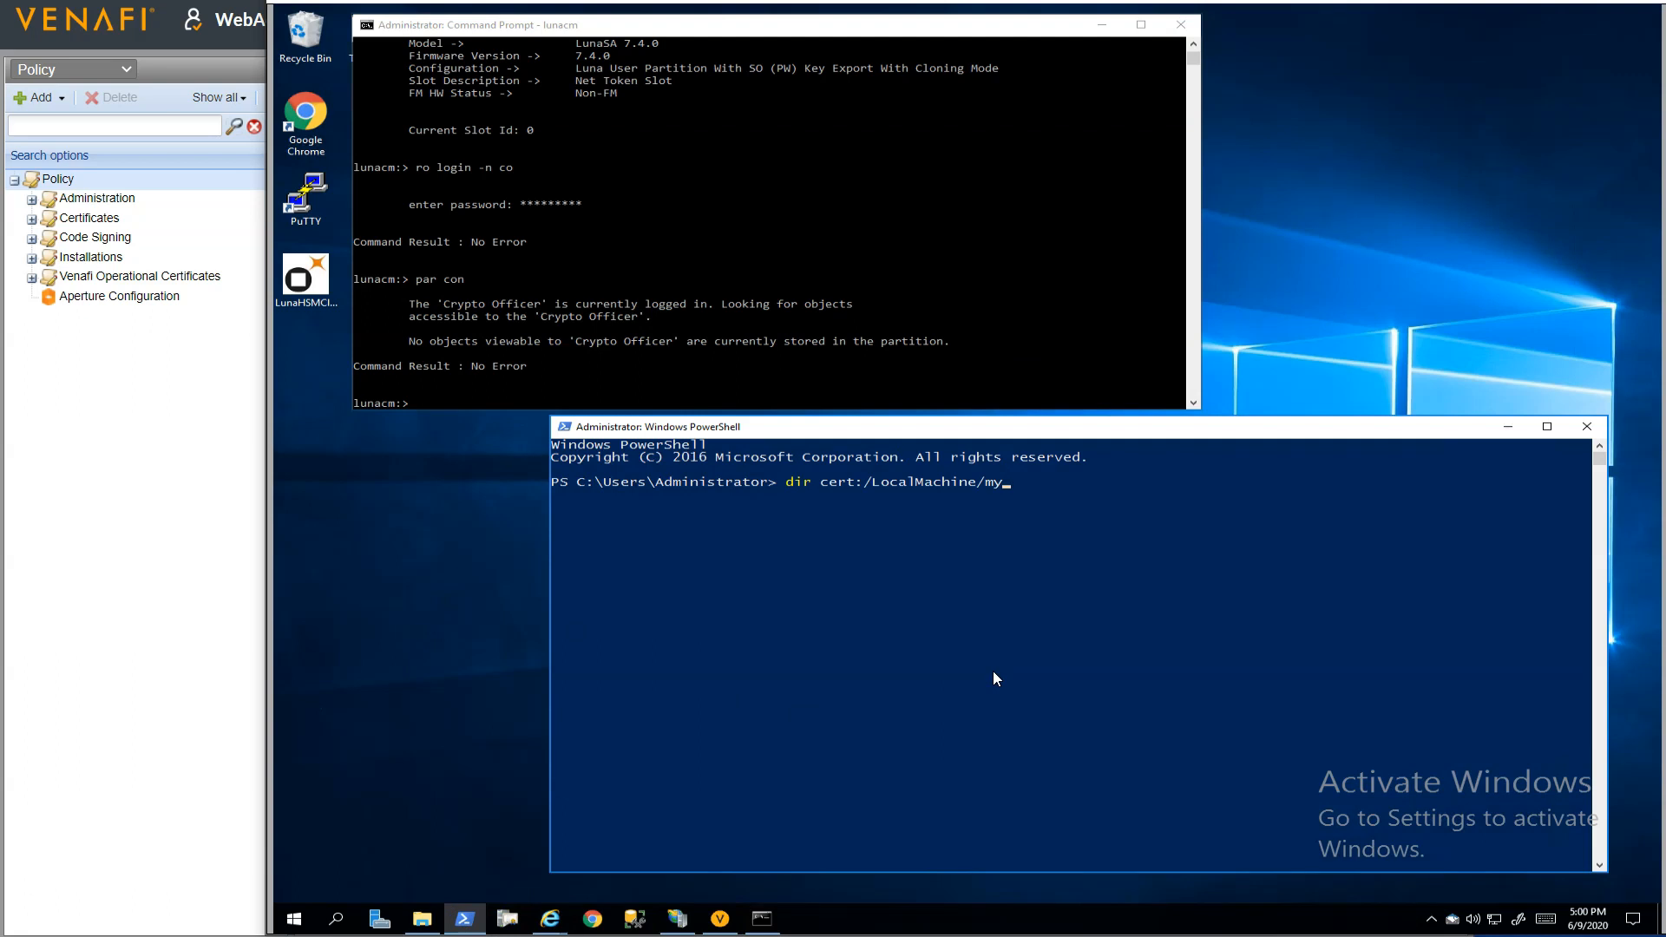
pyautogui.press('Return')
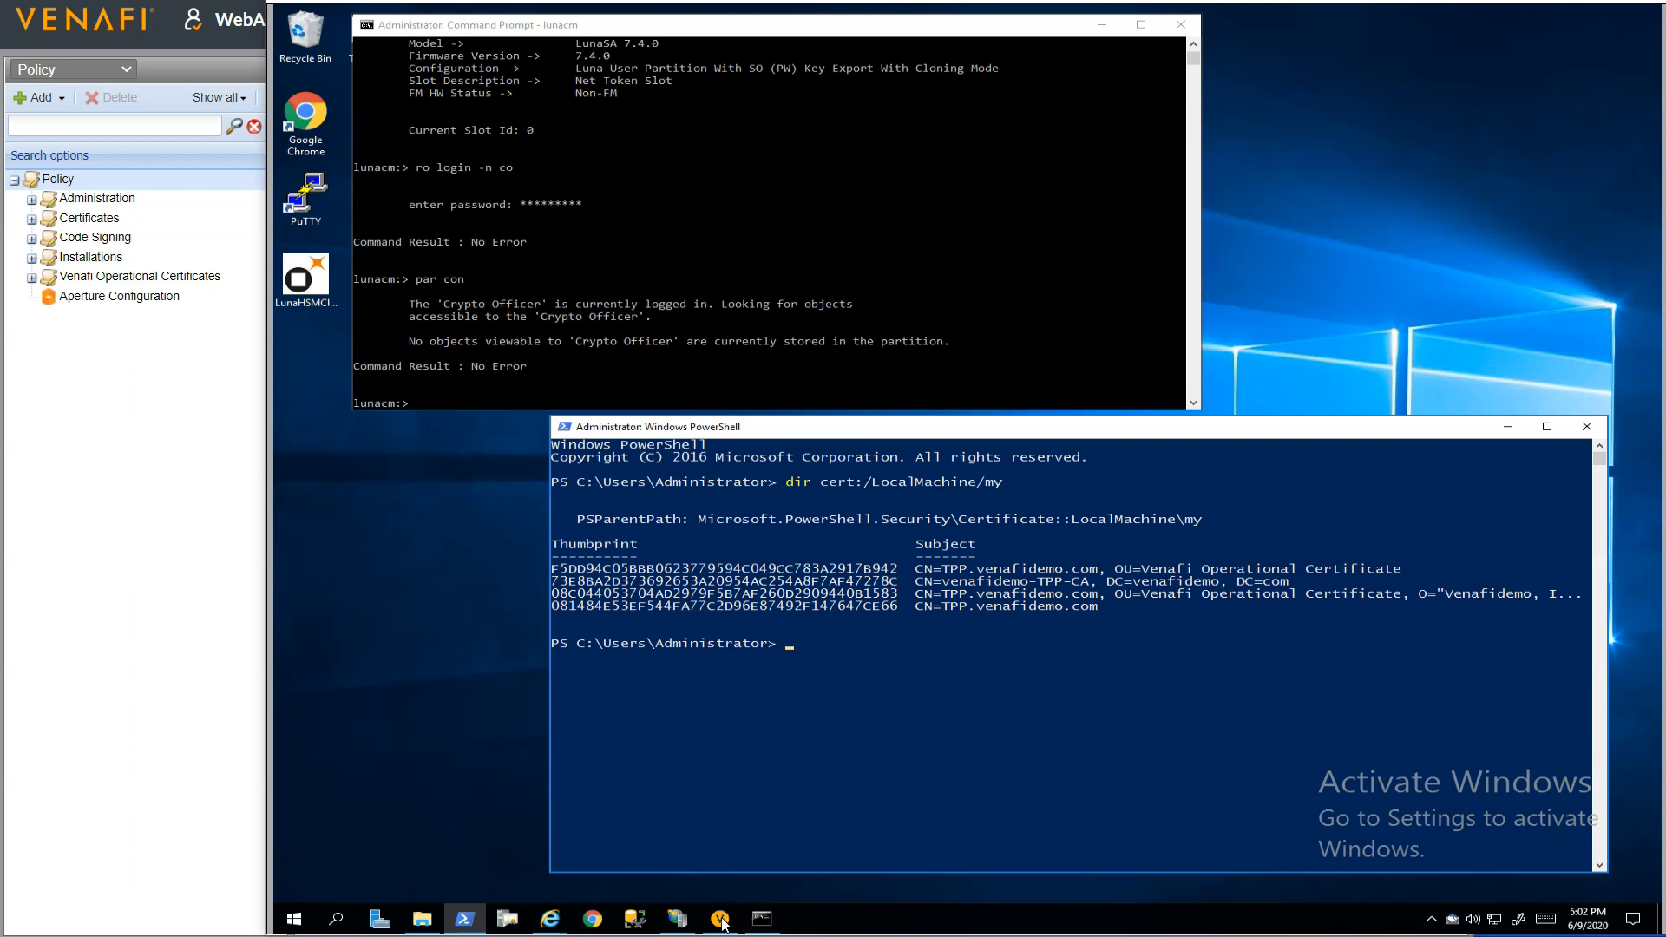
# Enable Venafi Advanced Key Protect from the Connectors node of the Venafi Configuration Console, authenticating with the local administrator's username and password
pyautogui.click(720, 919)
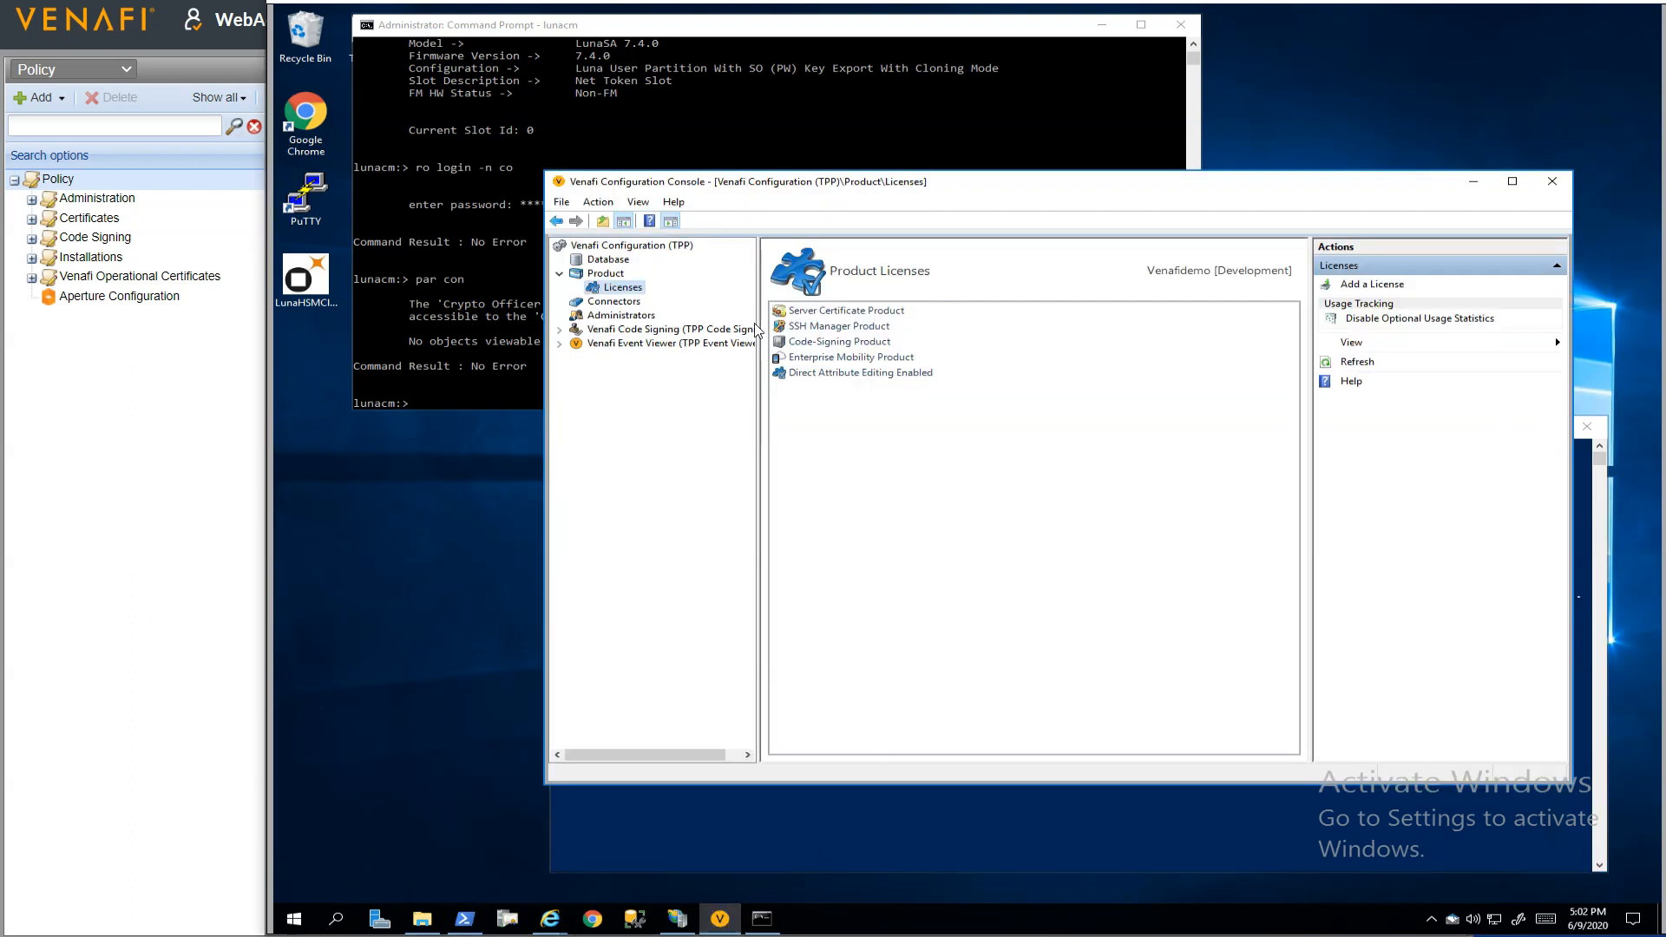
pyautogui.click(614, 302)
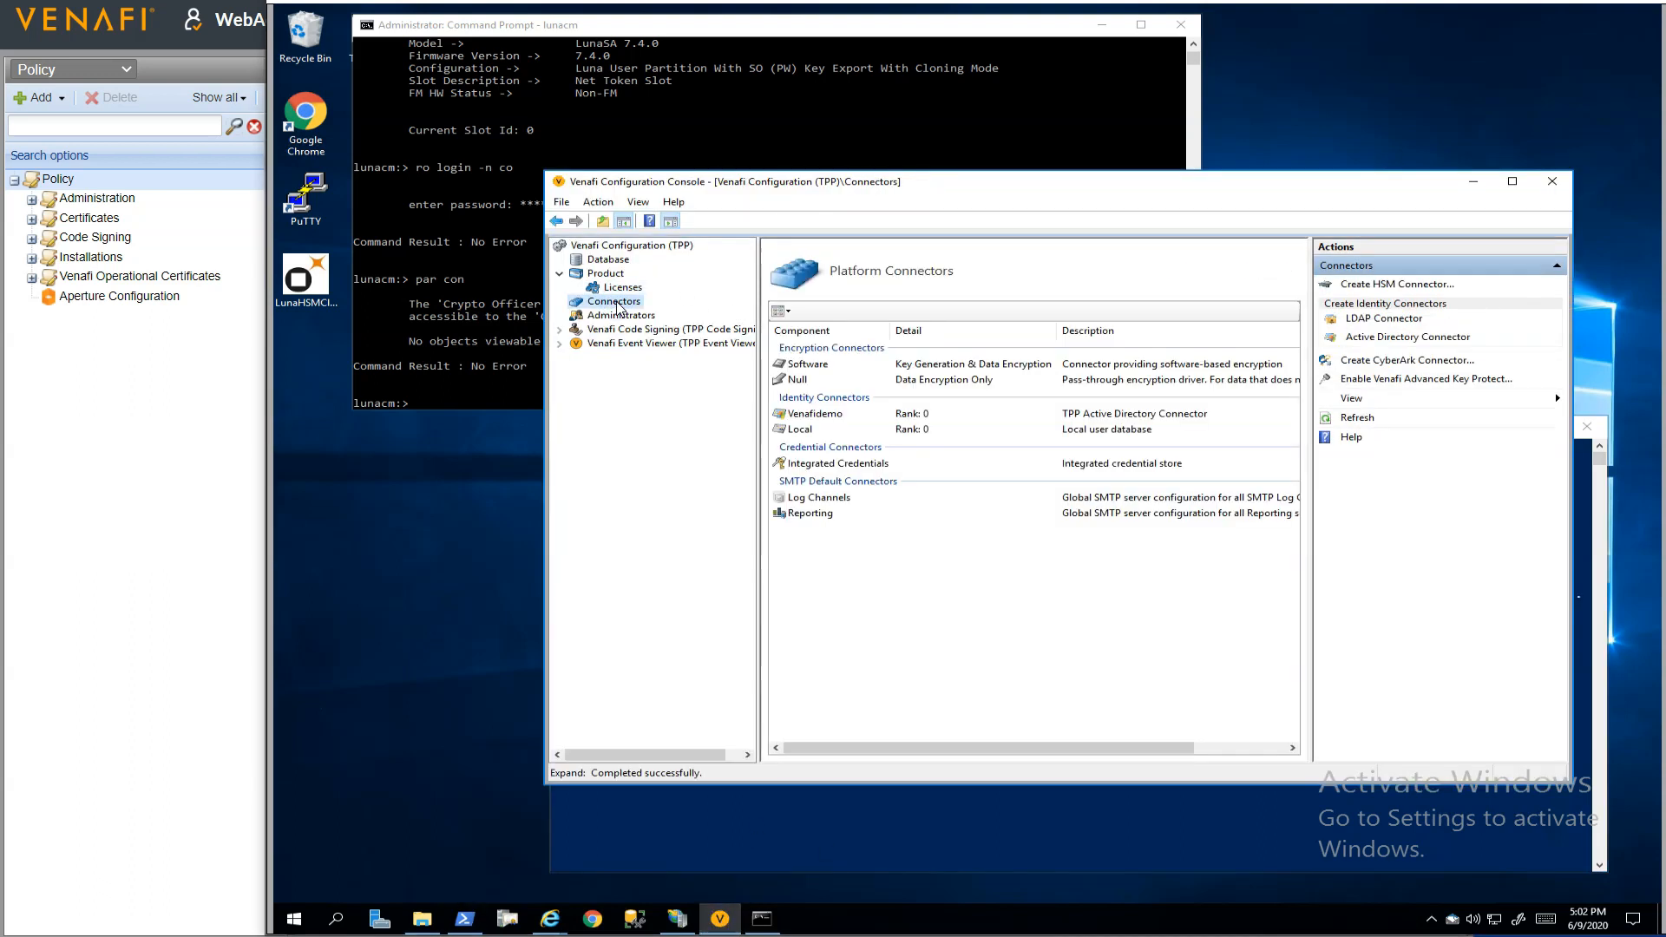
pyautogui.click(1410, 380)
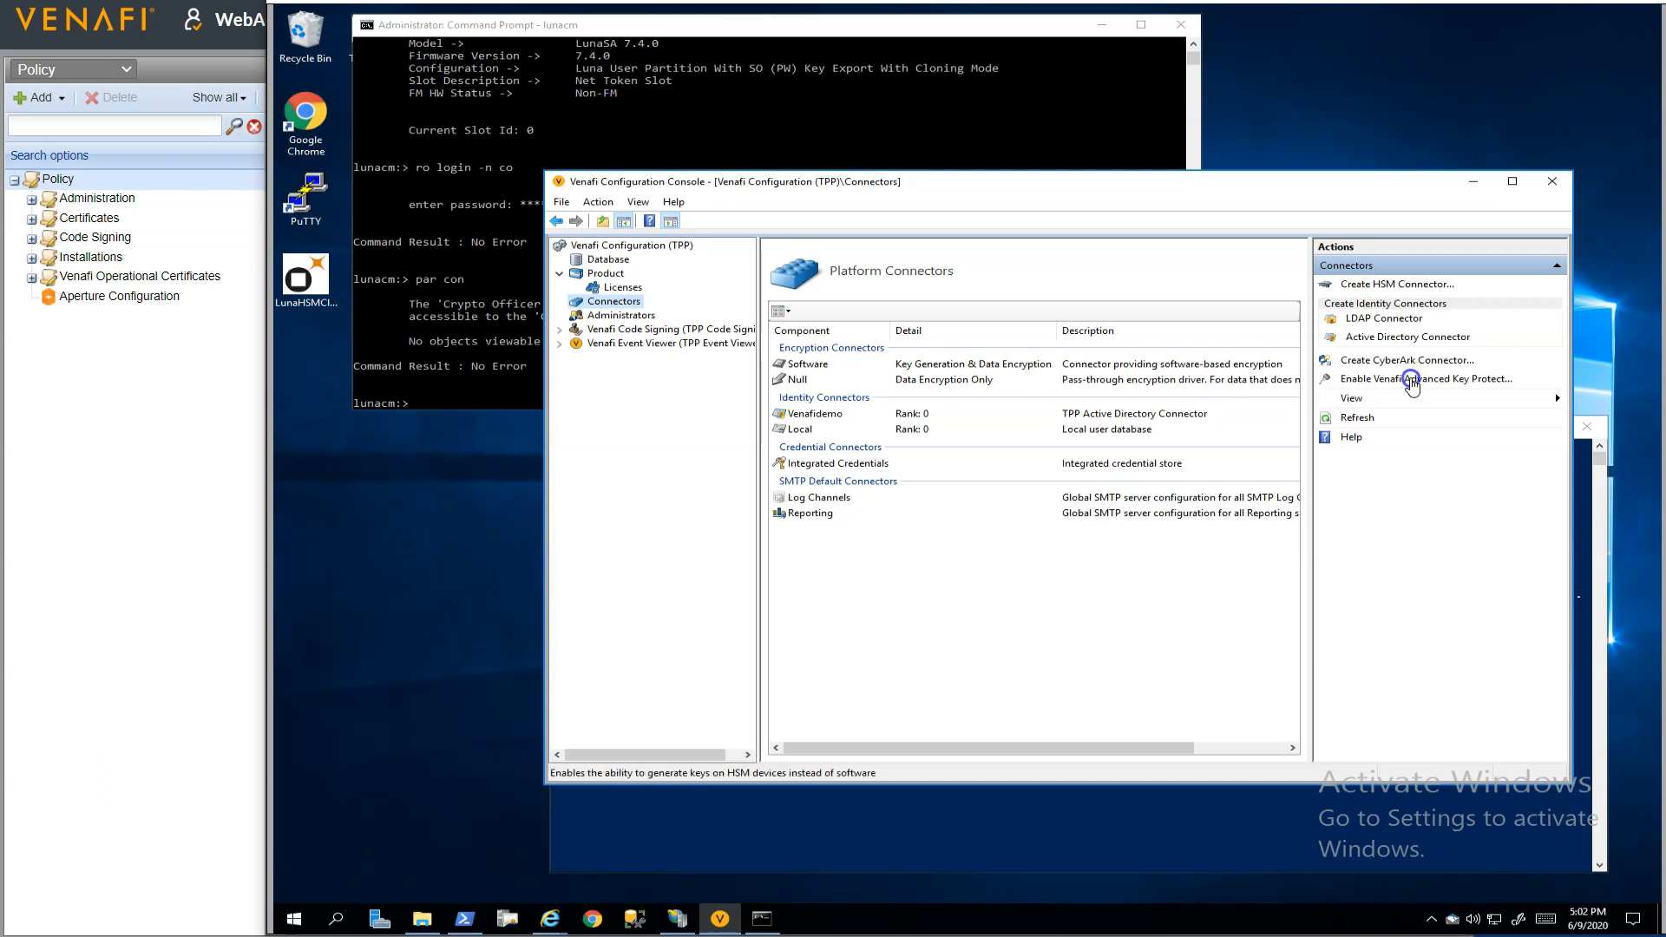
pyautogui.write('tpp')
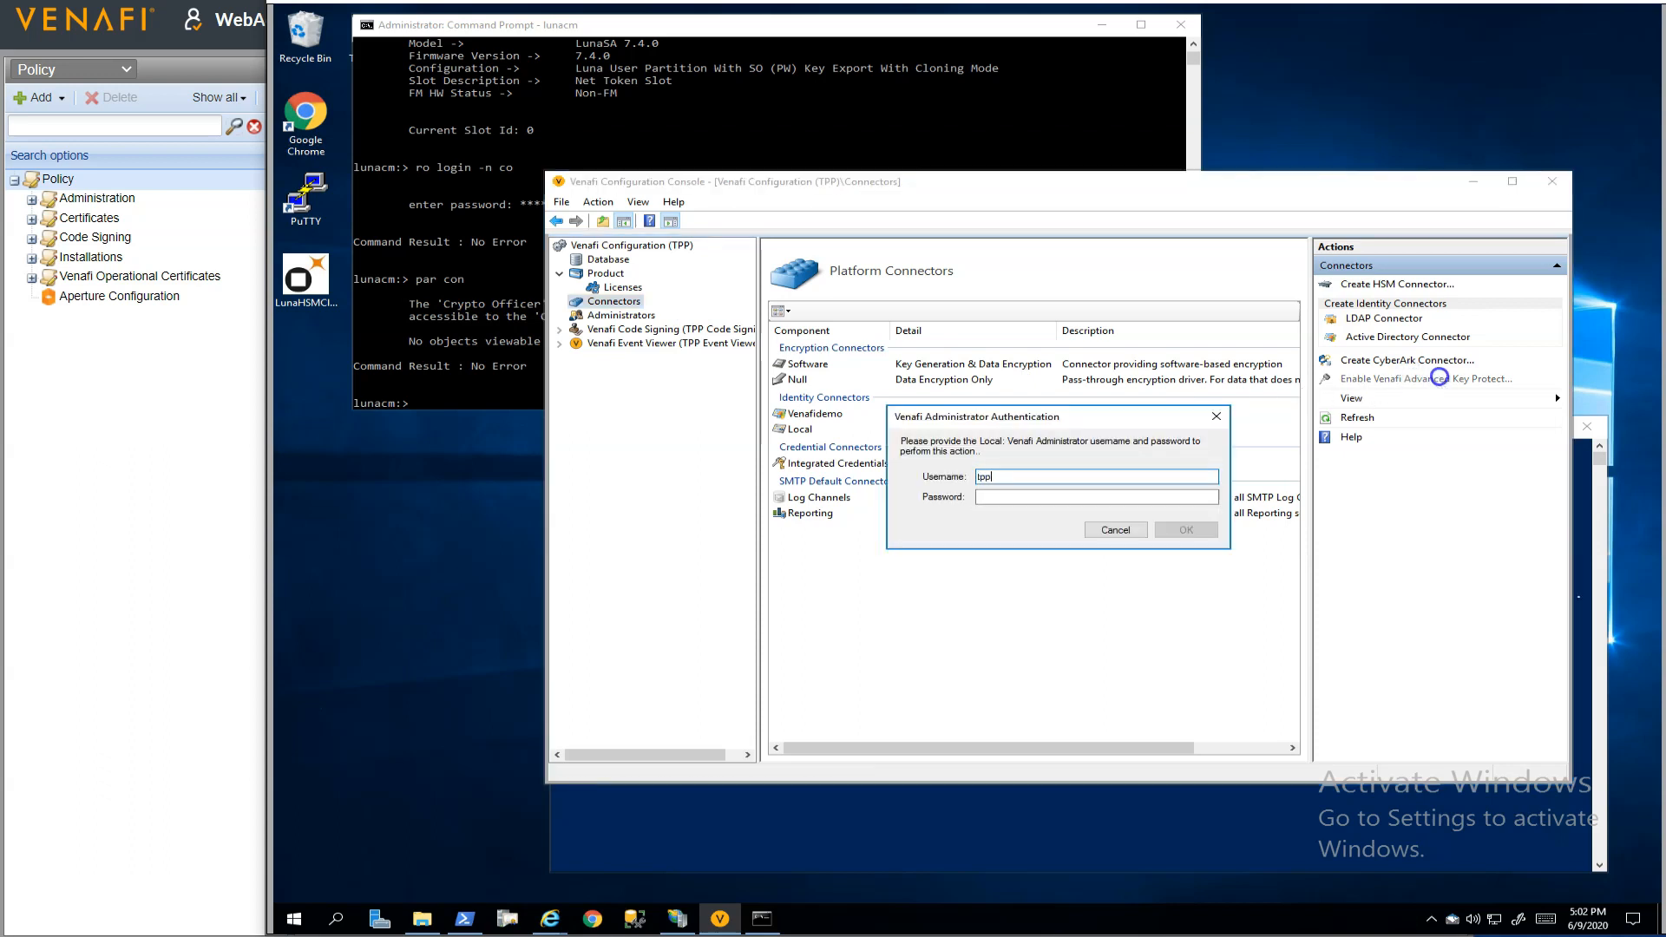
pyautogui.write('admin')
pyautogui.press('Tab')
pyautogui.write('p')
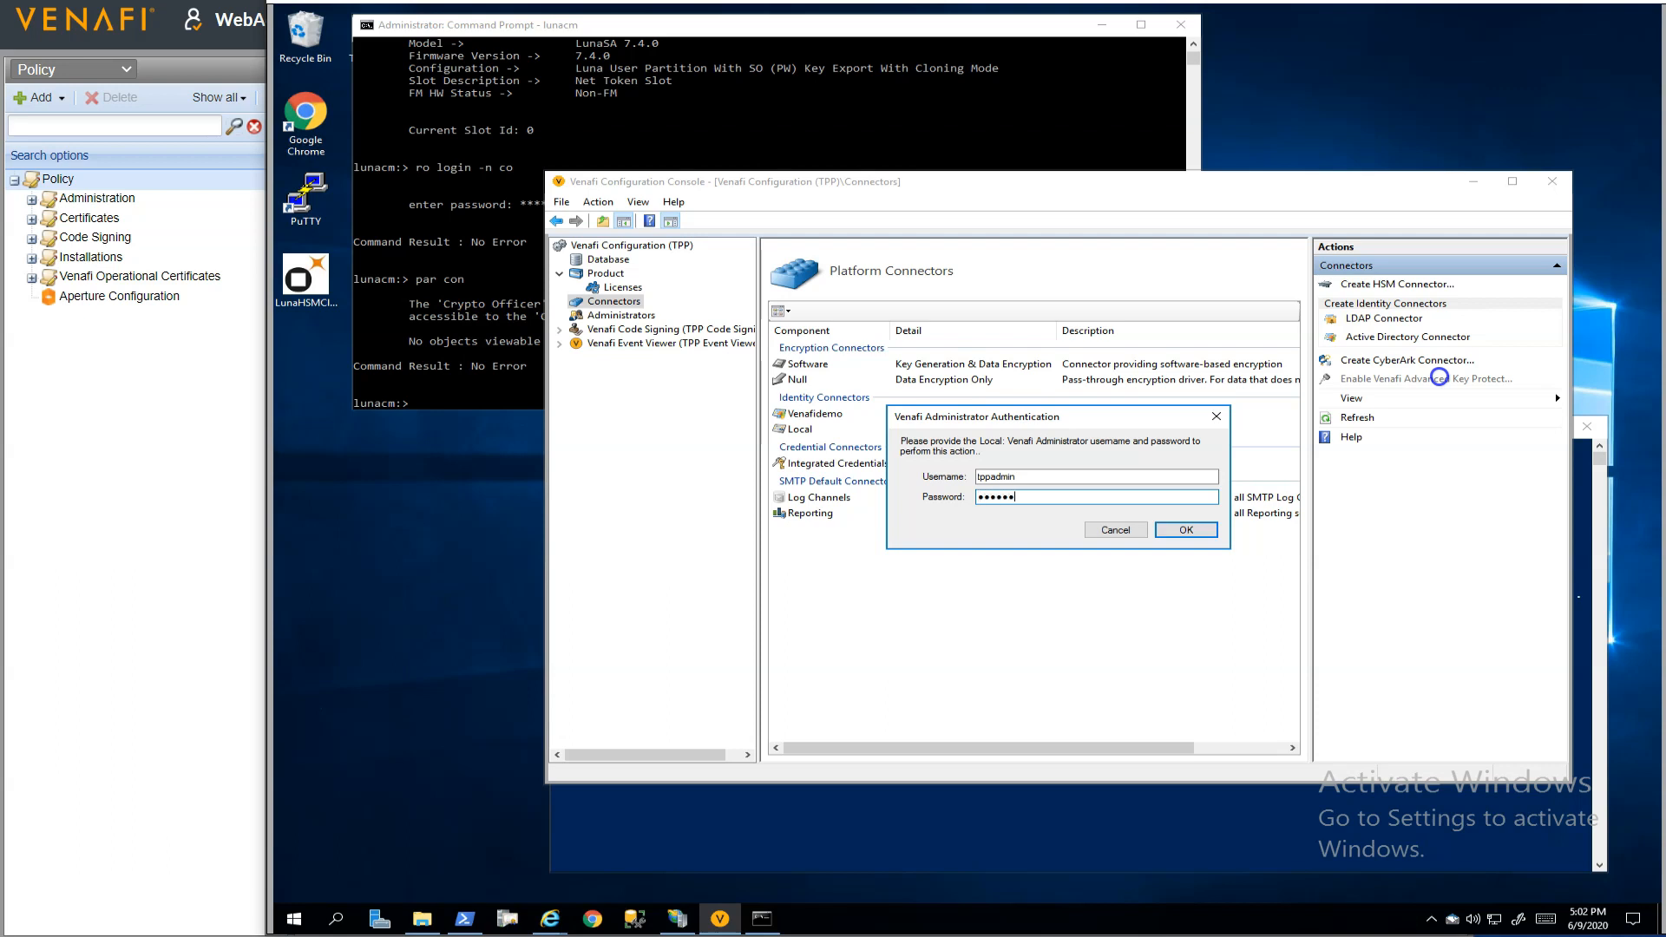
pyautogui.press('Return')
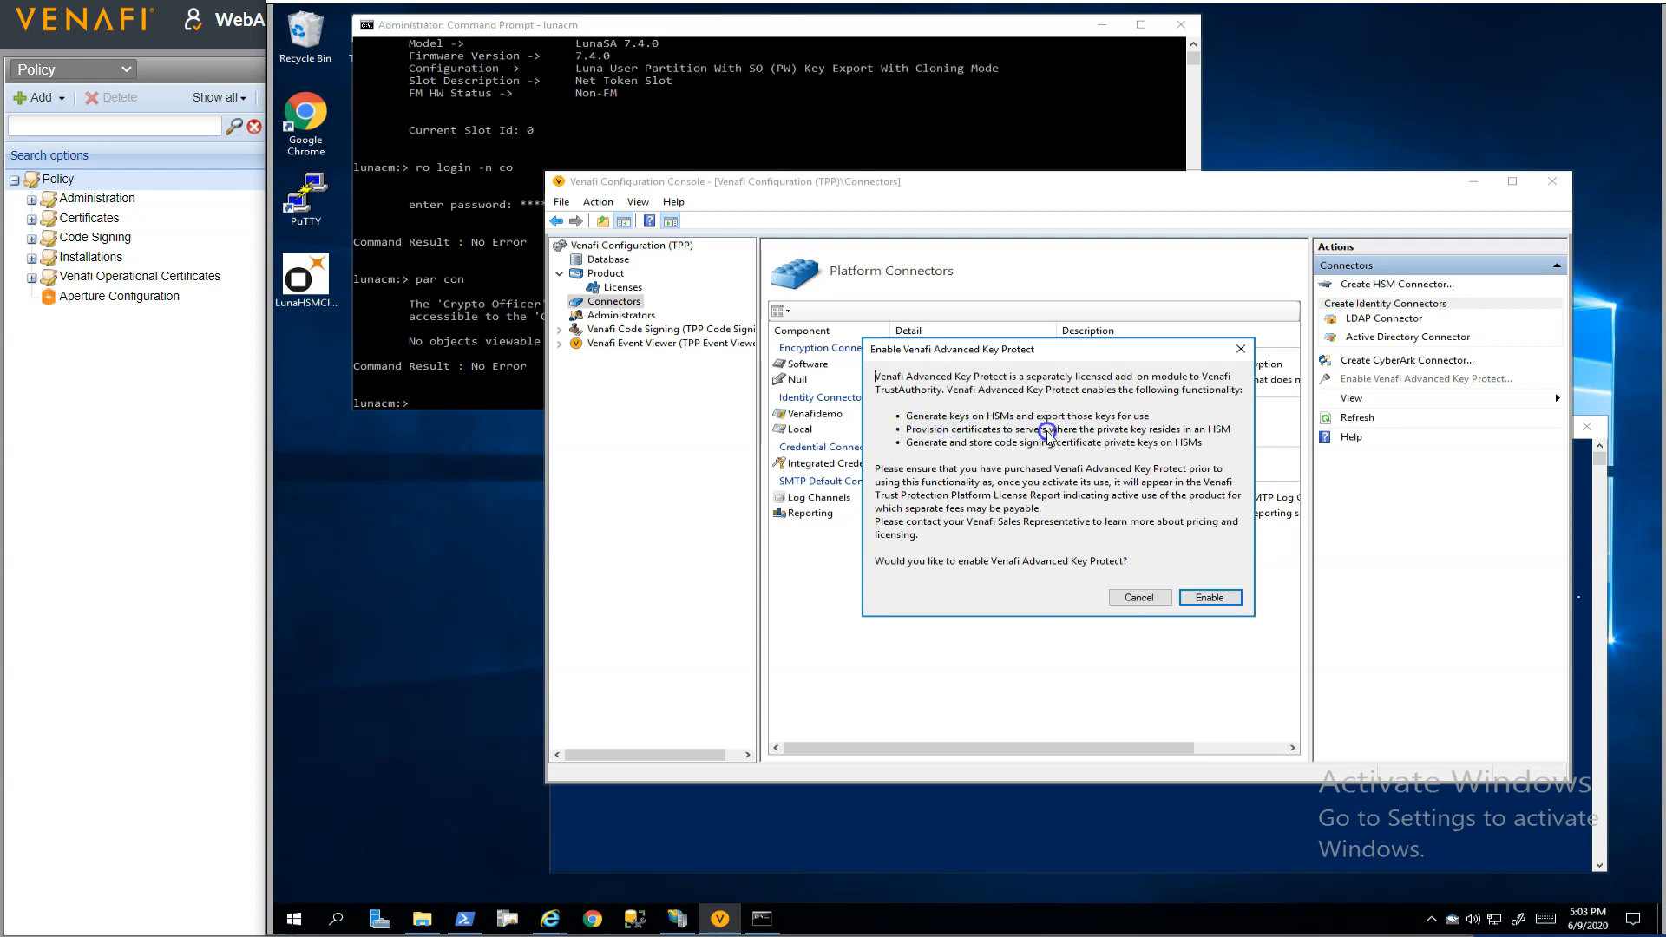
pyautogui.click(1209, 597)
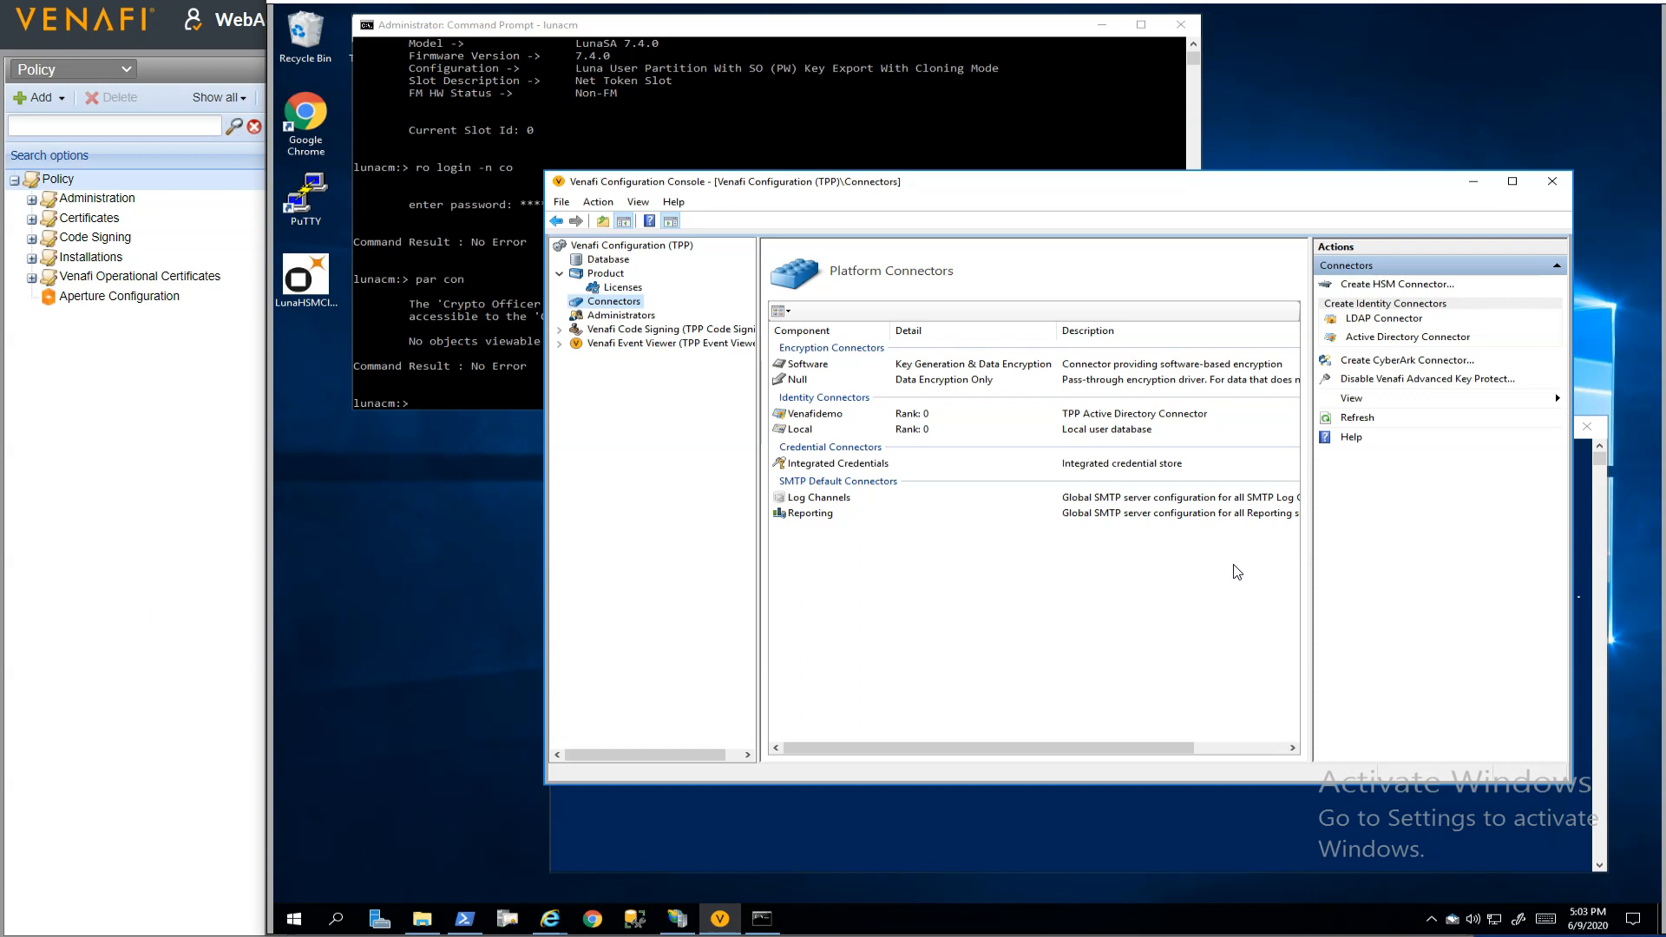
# Move the lunacm console off the desktop shortcuts, run TPP Reset and close the Venafi Configuration Console
pyautogui.moveTo(921, 25); pyautogui.dragTo(942, 23)
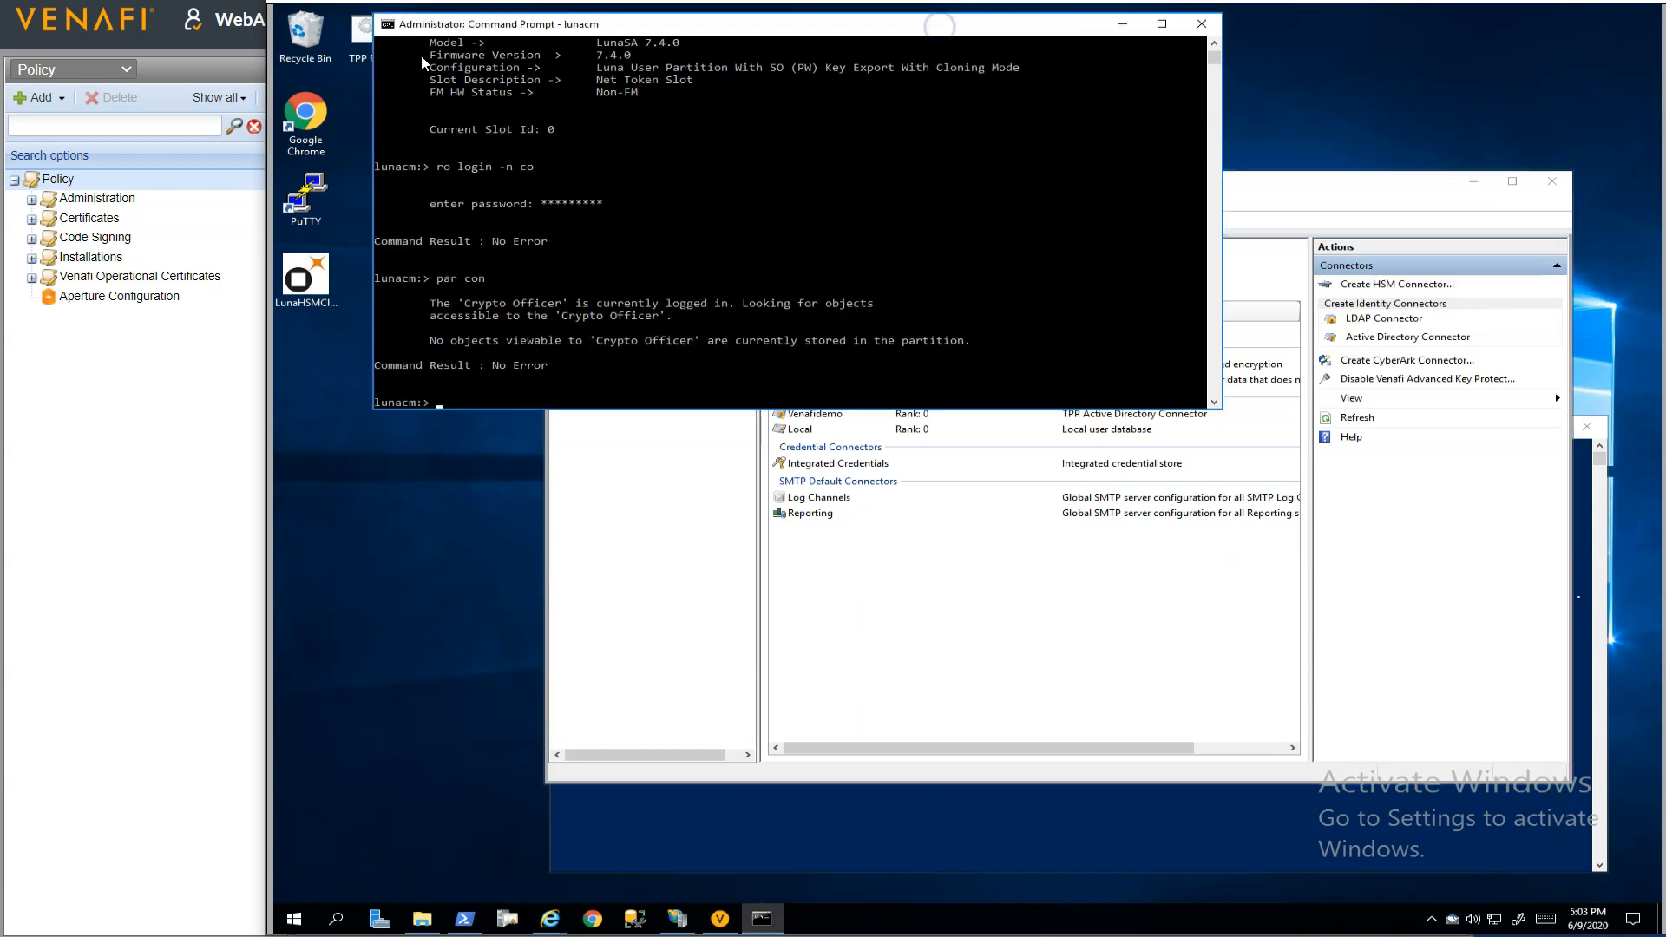
pyautogui.doubleClick(358, 42)
pyautogui.click(1319, 187)
pyautogui.click(1554, 183)
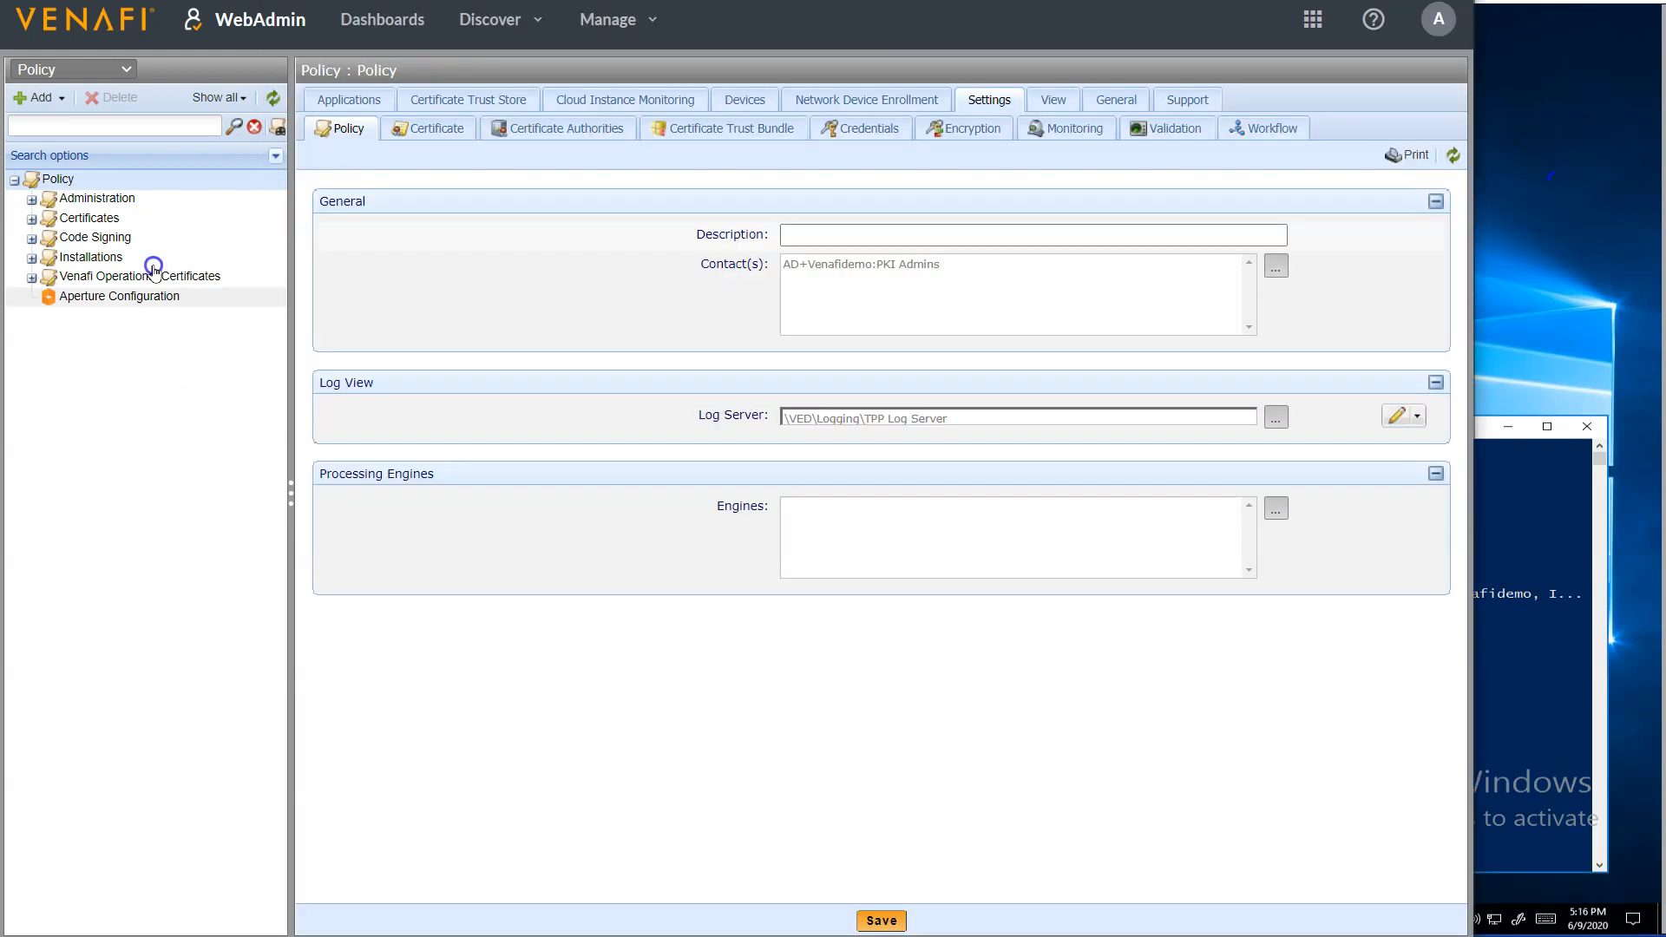
# In WebAdmin, add a policy named "RemoteKeyGenerate (HSM)" under the Certificates folder and save it
pyautogui.rightClick(102, 216)
pyautogui.moveTo(173, 293)
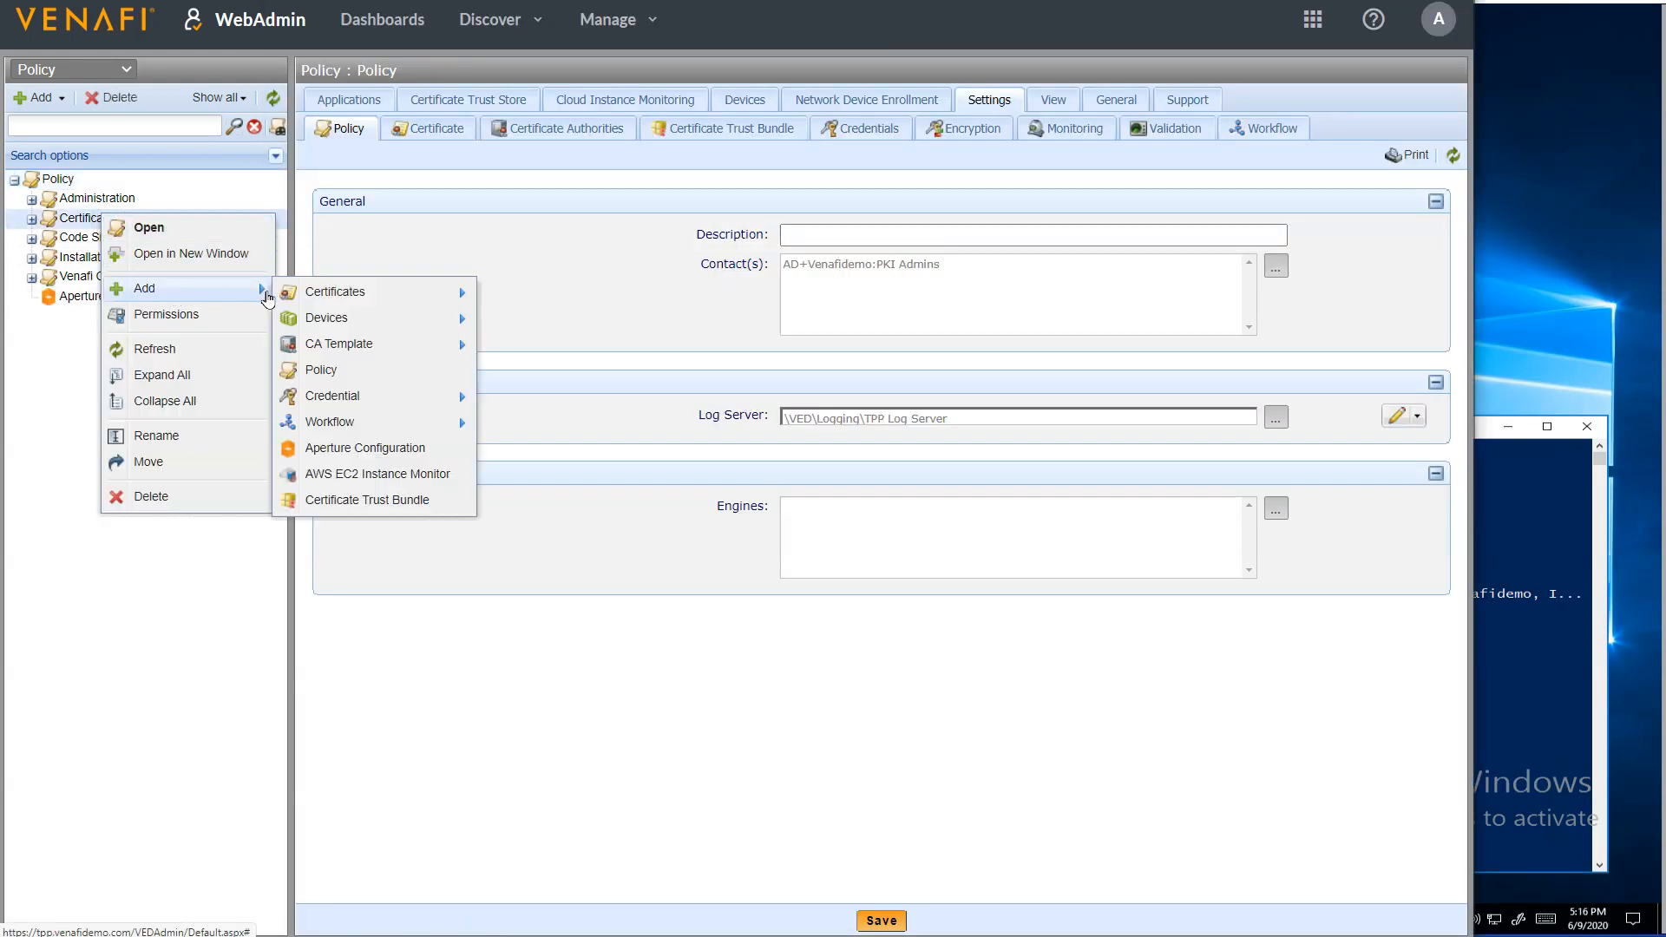
pyautogui.click(347, 371)
pyautogui.hotkey('ctrl', 'v')
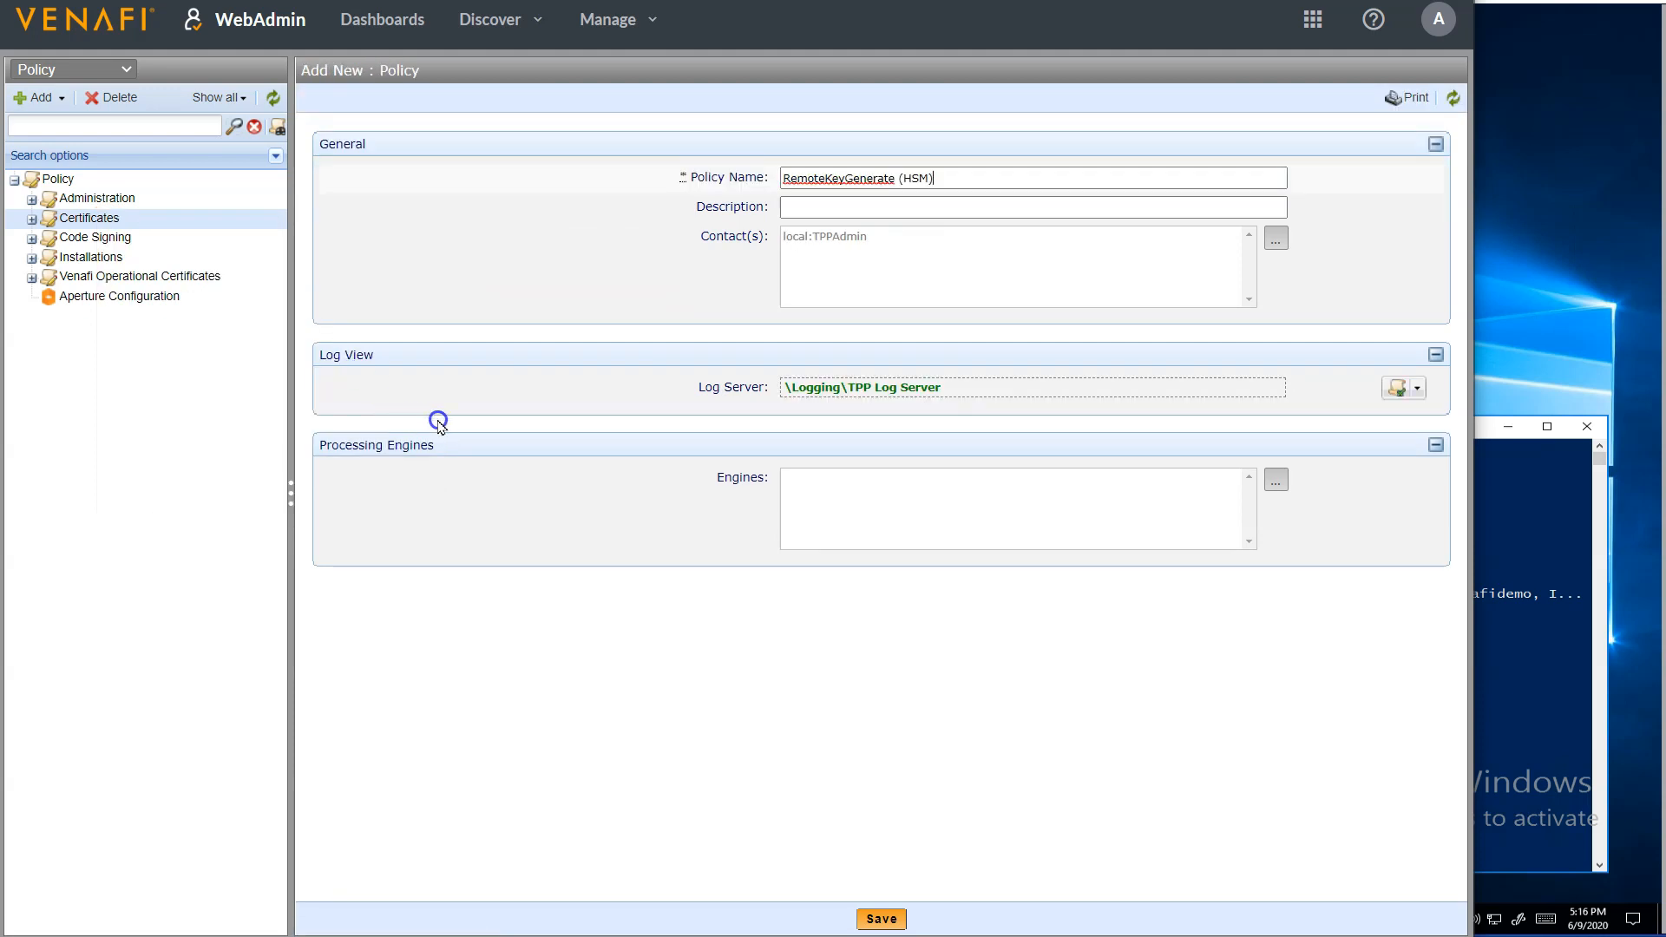
pyautogui.click(876, 920)
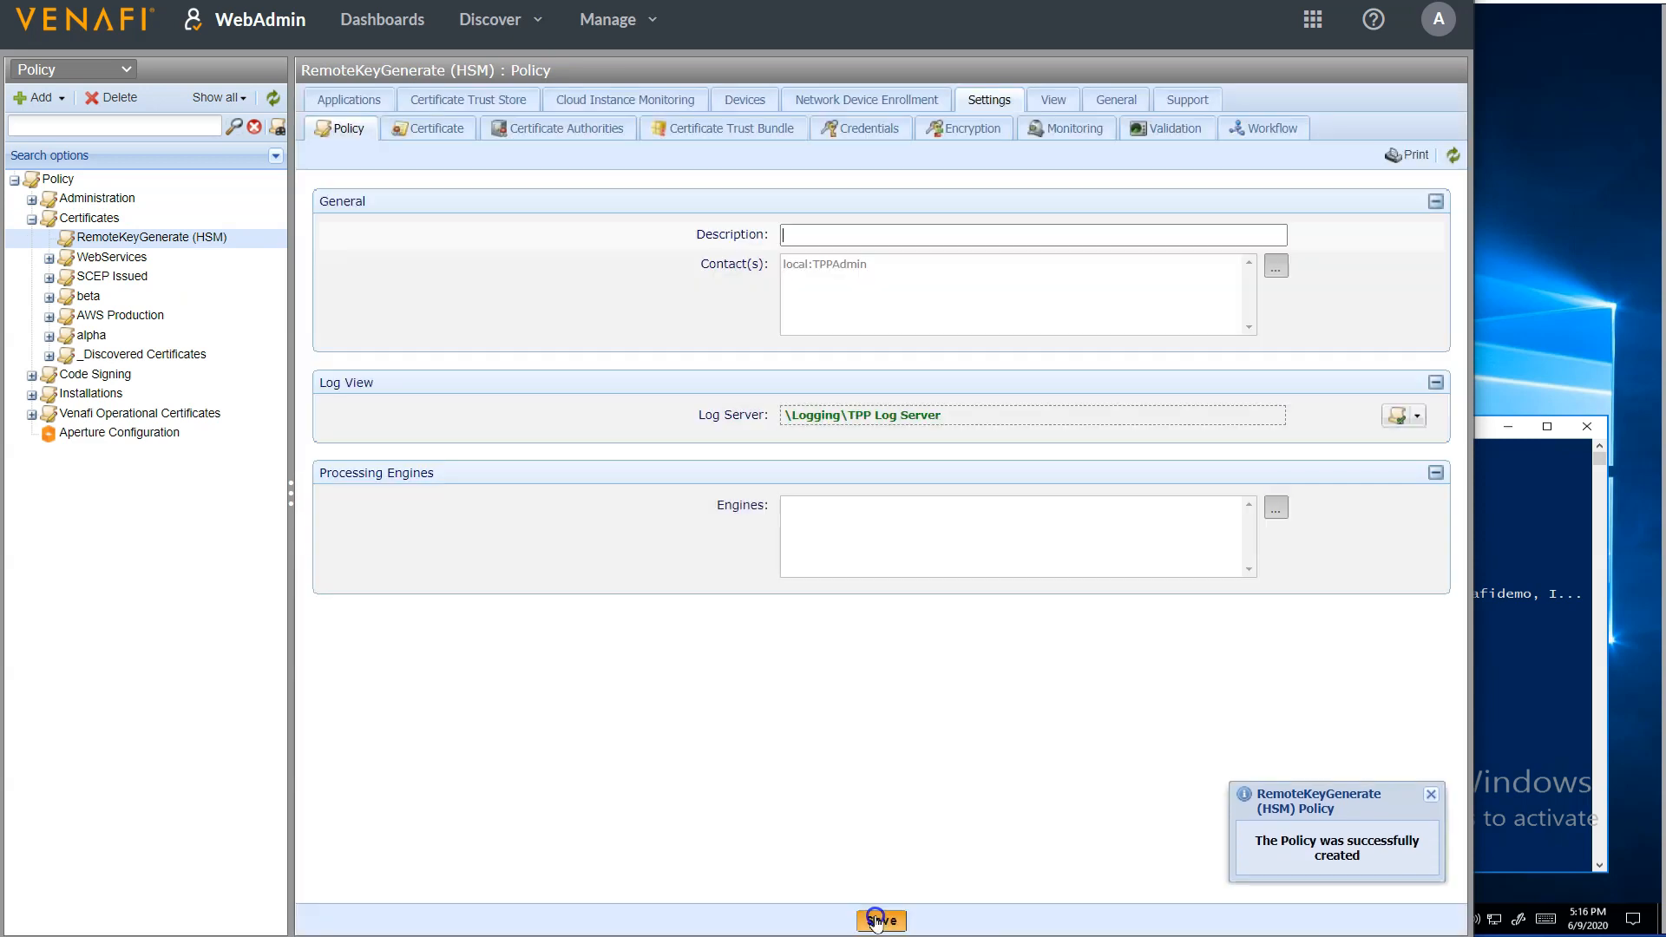
# In the new policy's certificate settings, set Management Type to Provisioning and lock the value
pyautogui.click(436, 129)
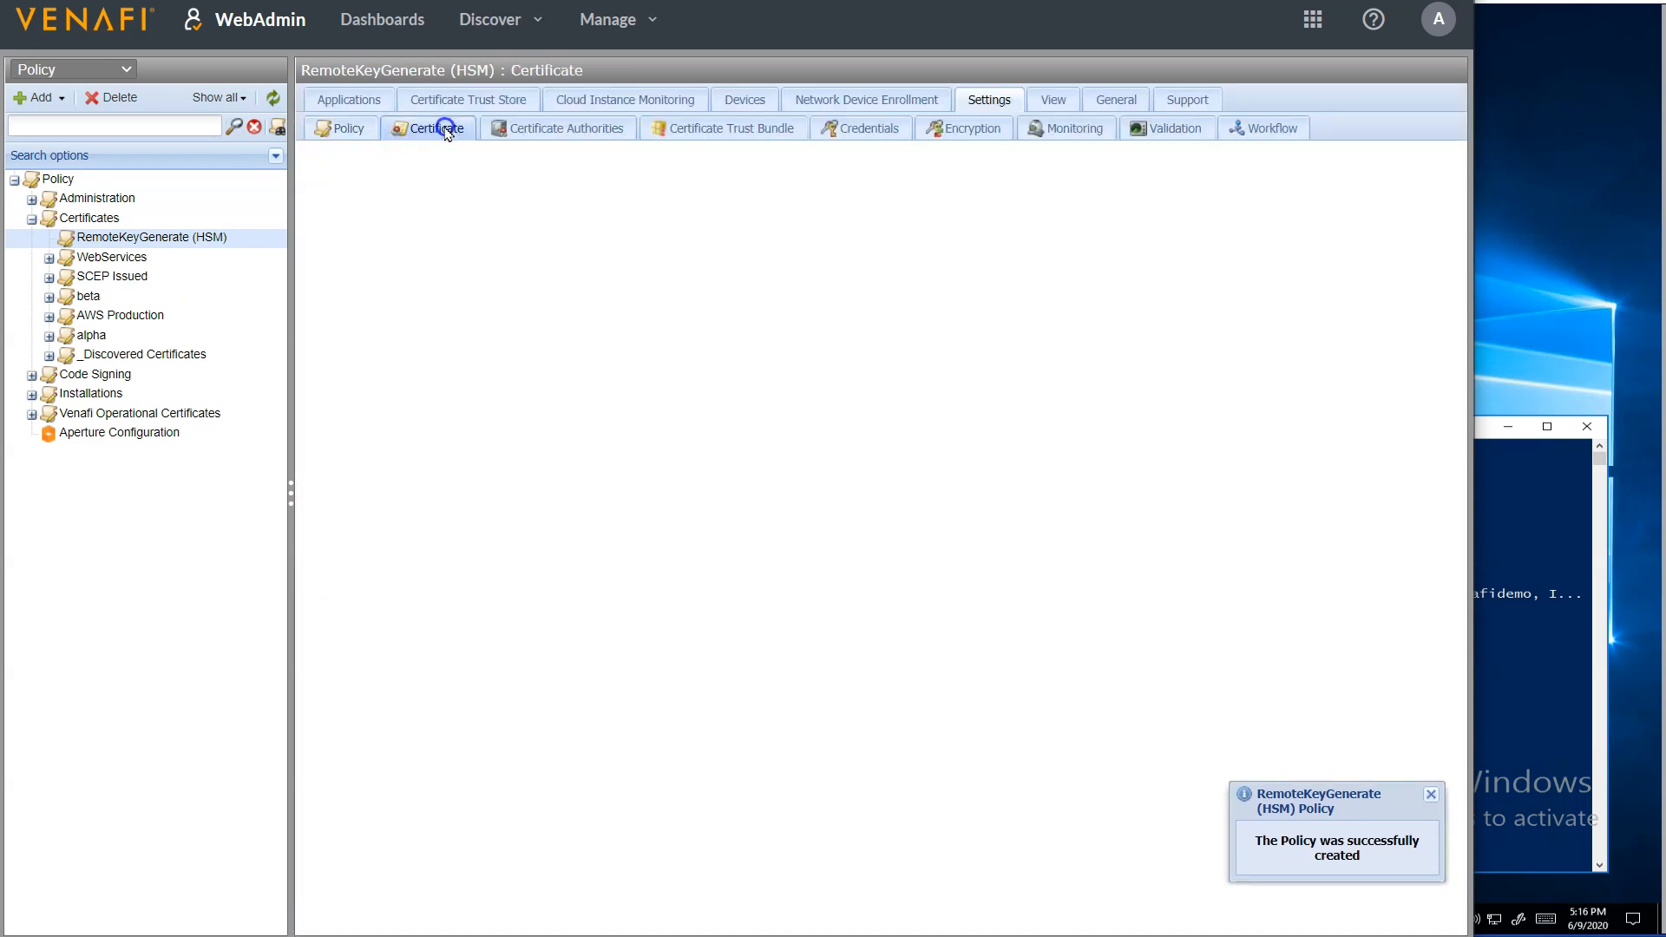
pyautogui.click(909, 291)
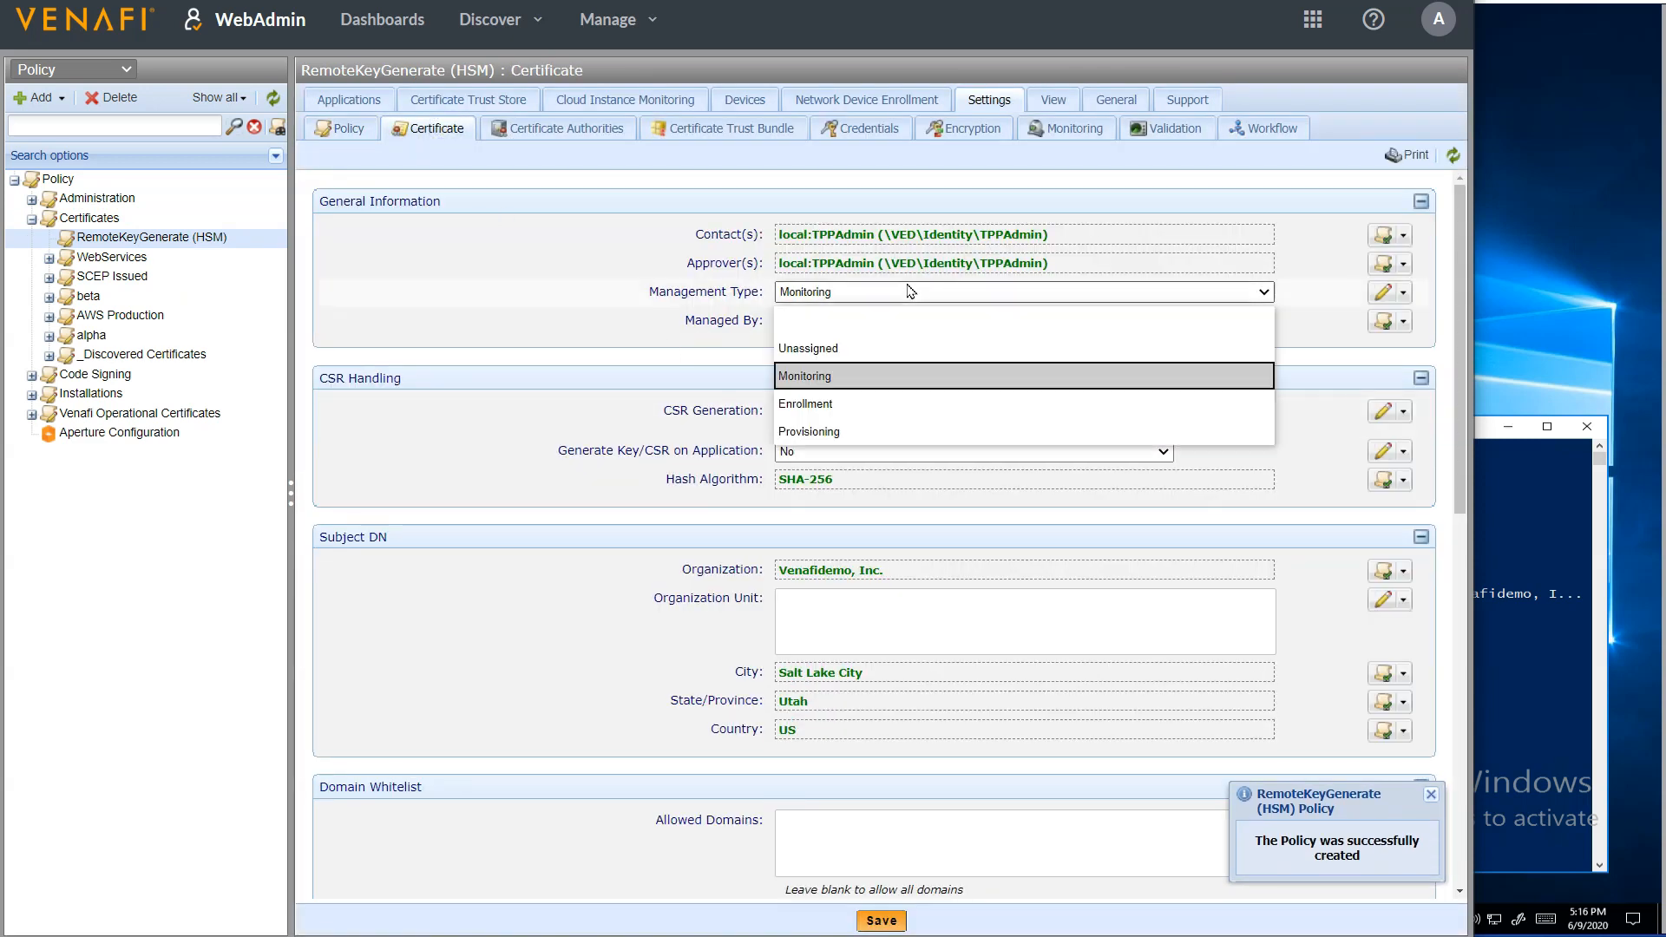
pyautogui.click(872, 431)
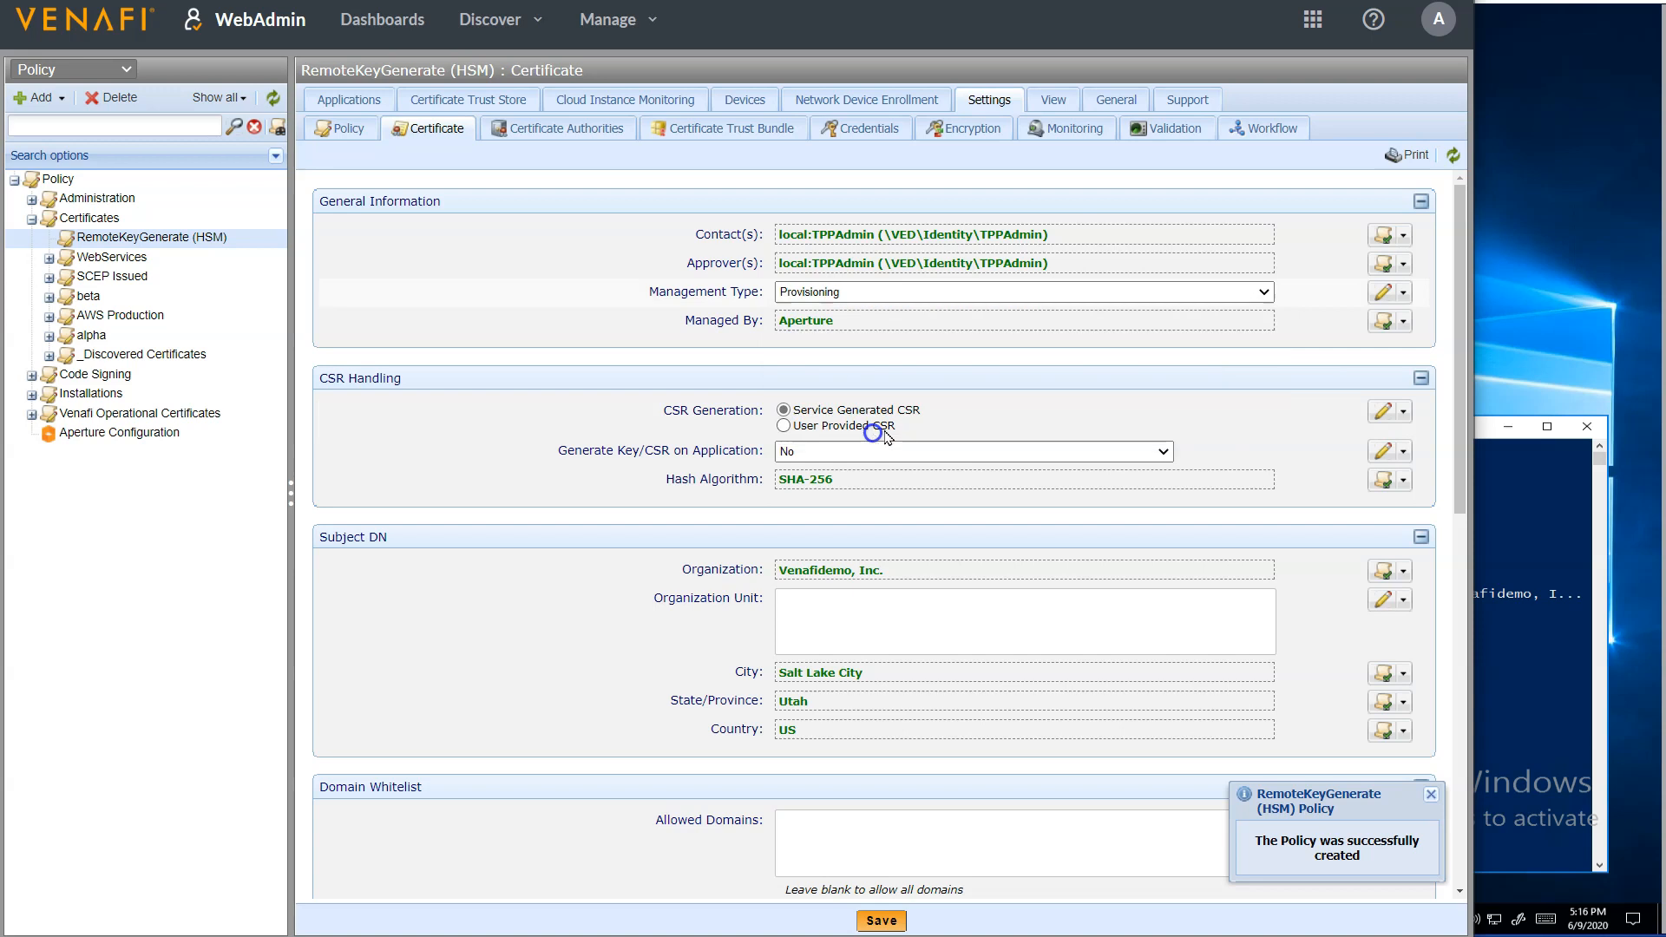
pyautogui.click(1402, 293)
pyautogui.click(1348, 420)
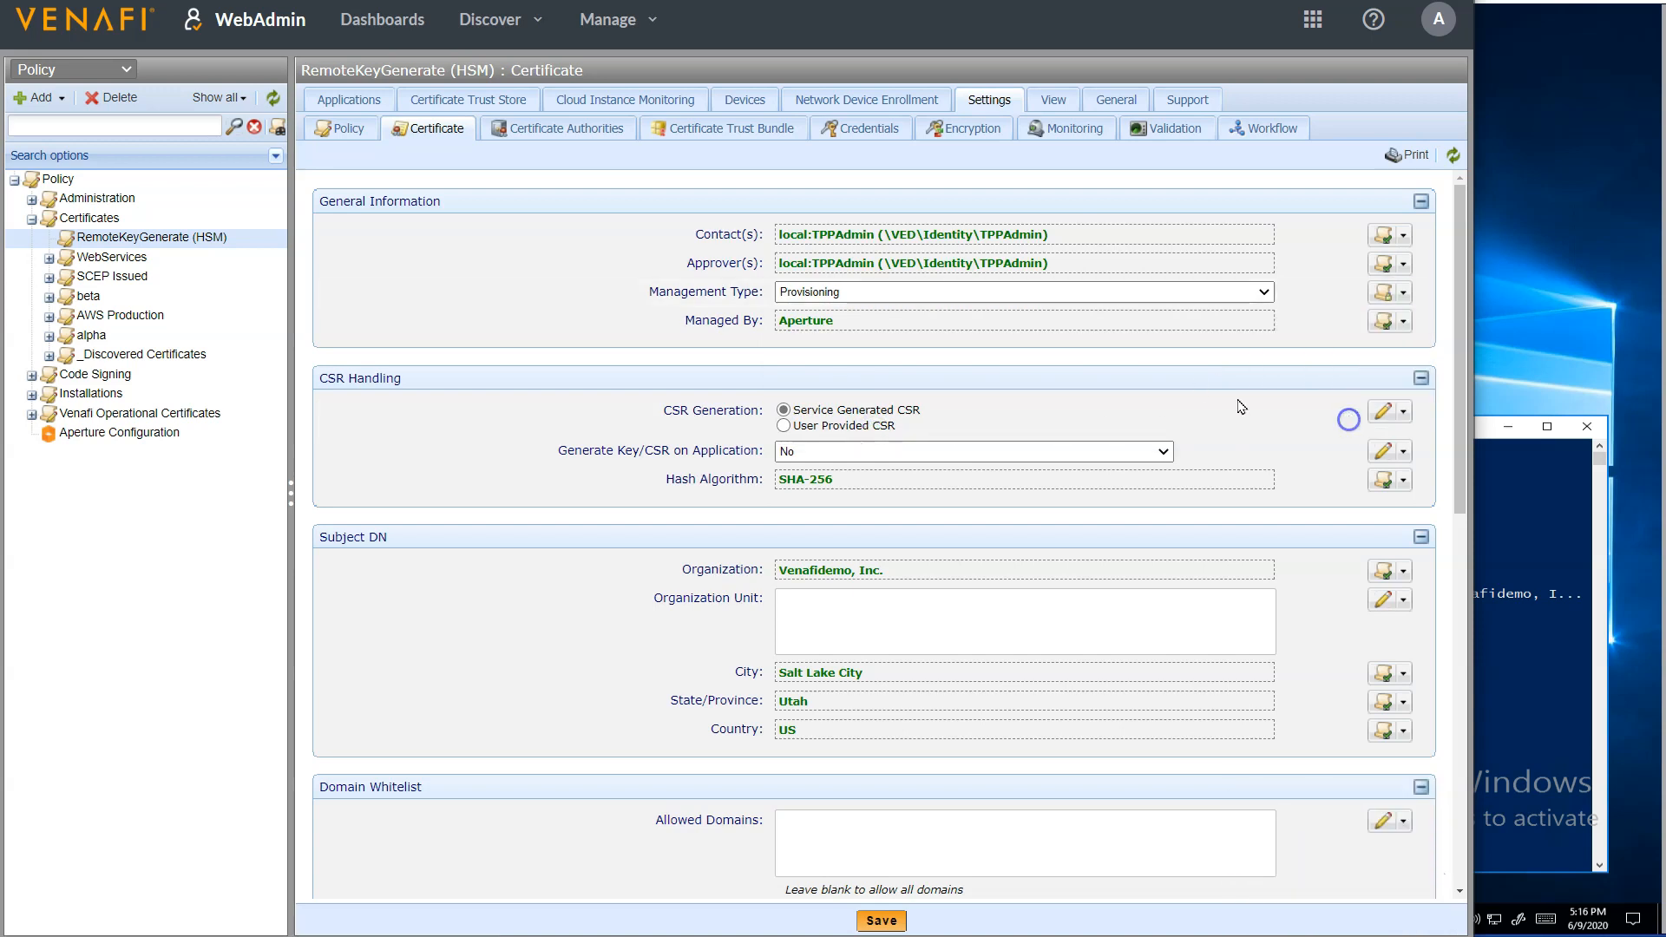
# Set Generate Key/CSR on Application to Yes, lock the value and save the certificate settings
pyautogui.click(1129, 457)
pyautogui.click(1126, 529)
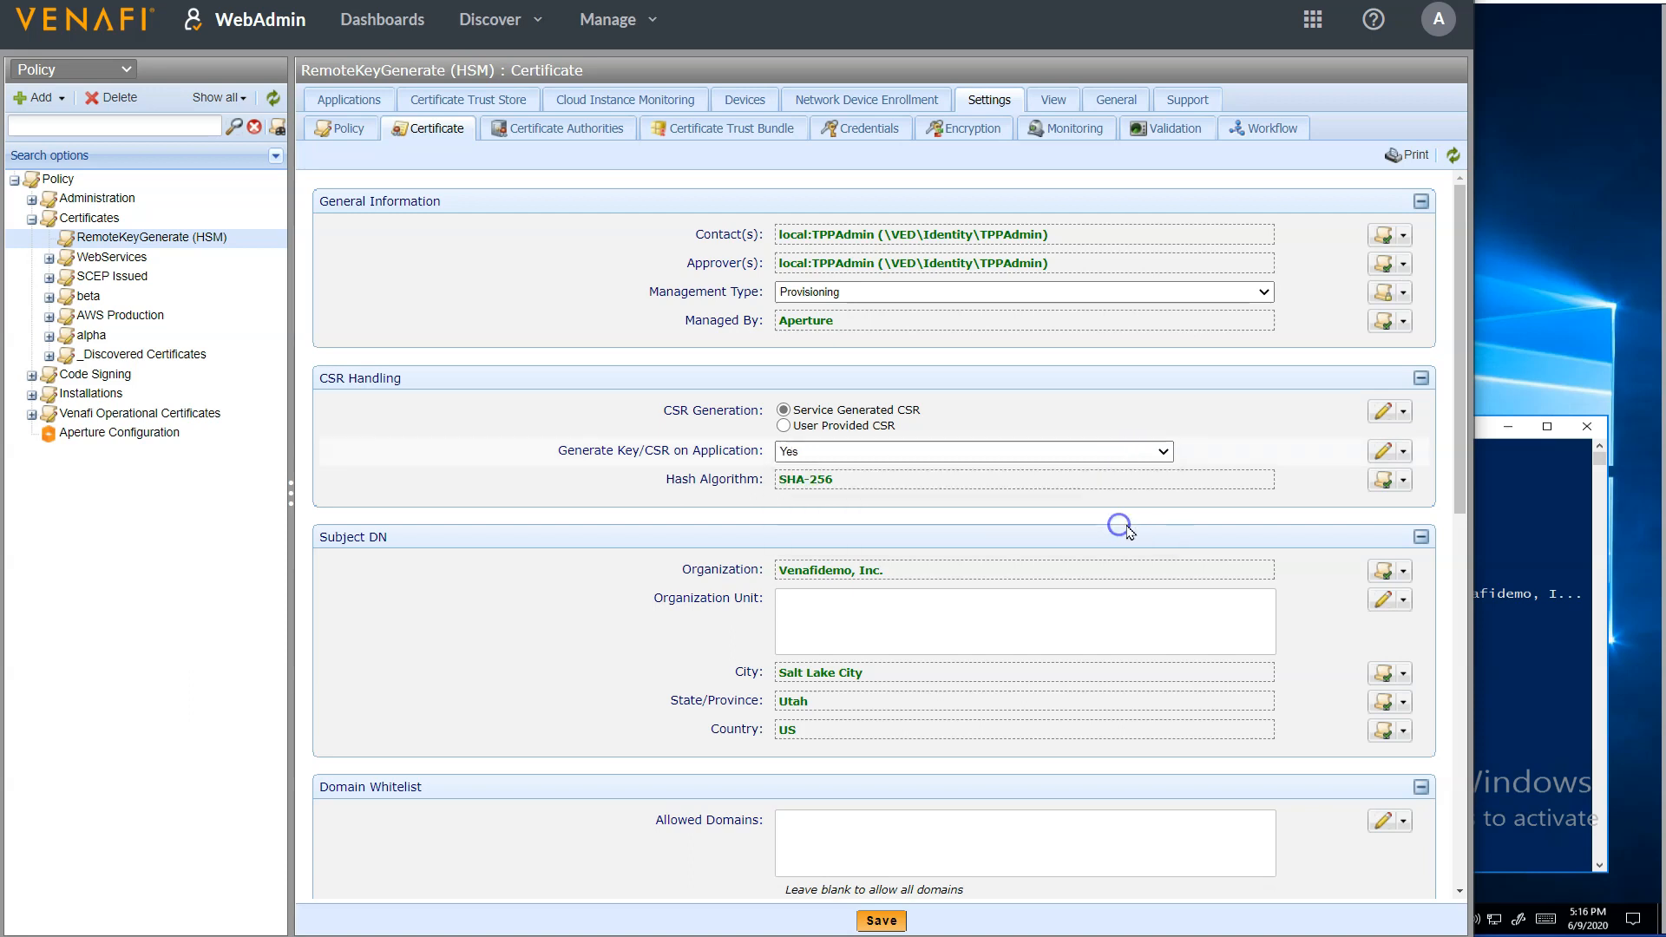
pyautogui.click(1403, 452)
pyautogui.click(1332, 580)
pyautogui.click(888, 923)
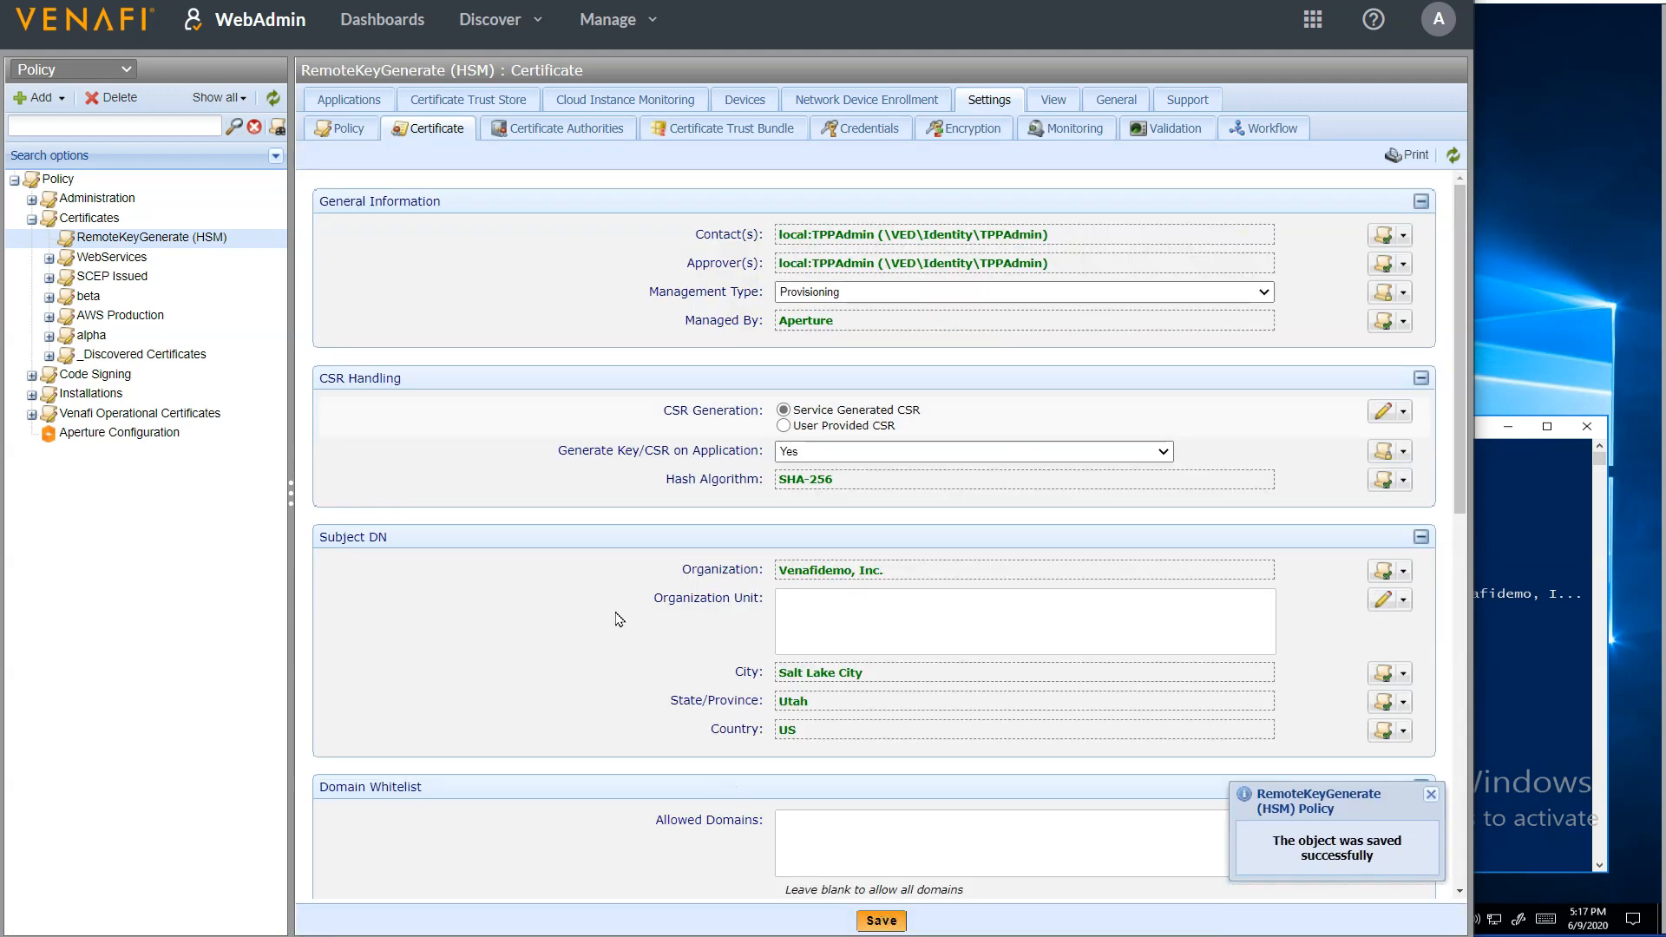
# Open the policy's CAPI application settings and set Managed By to Aperture
pyautogui.click(373, 101)
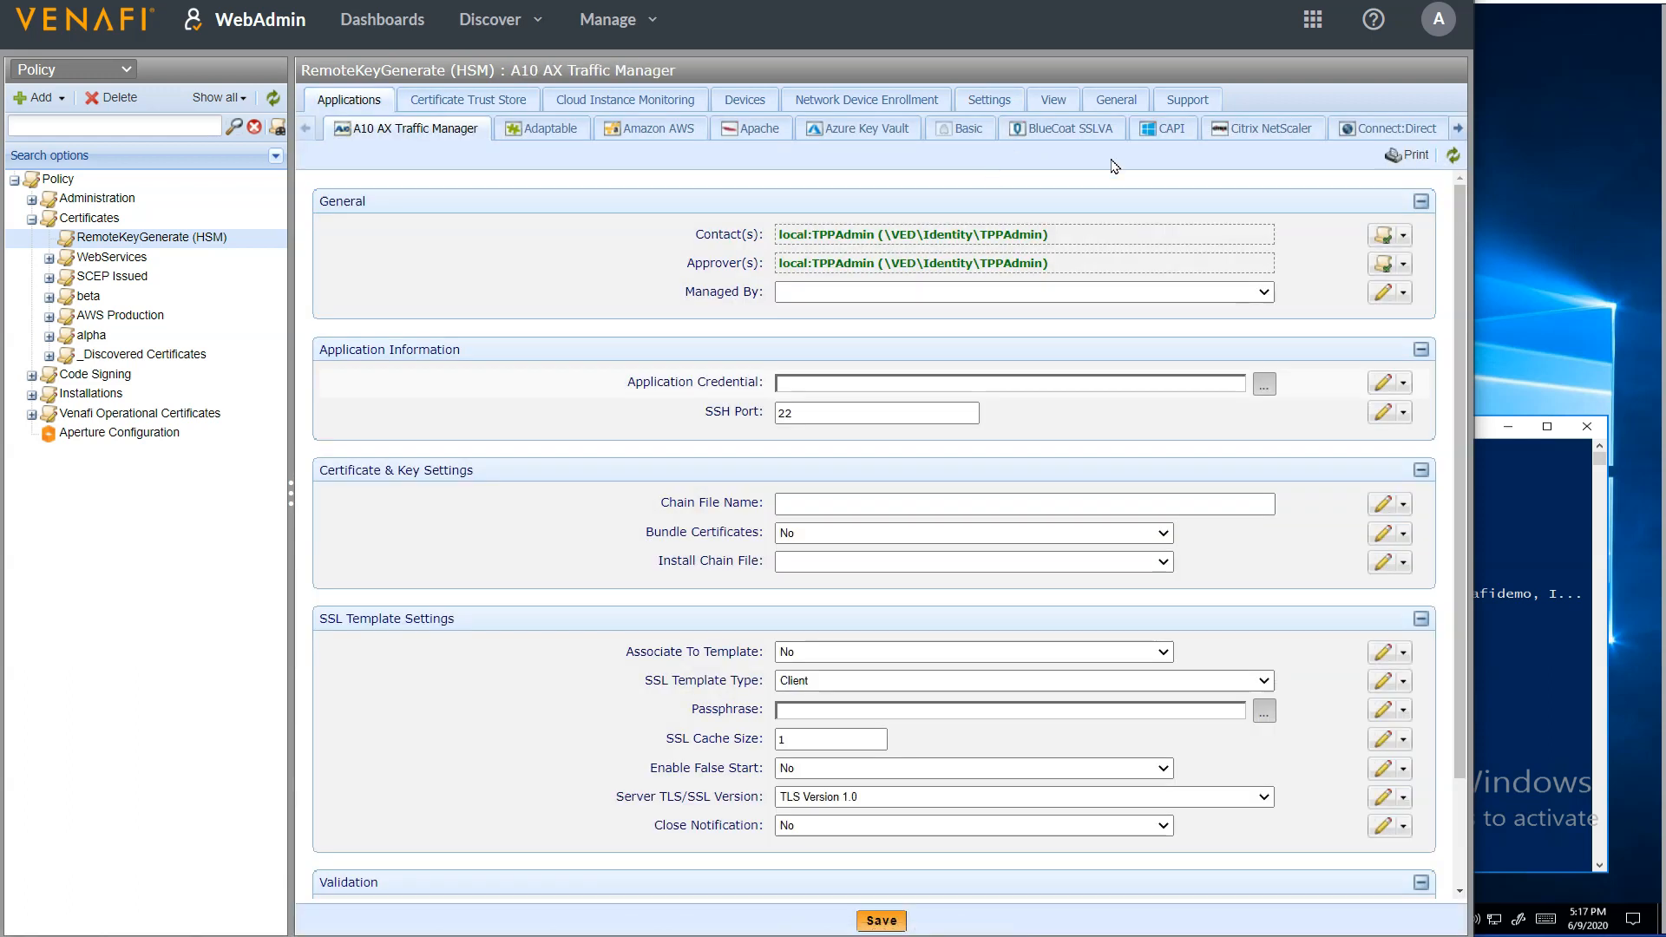
pyautogui.click(1168, 130)
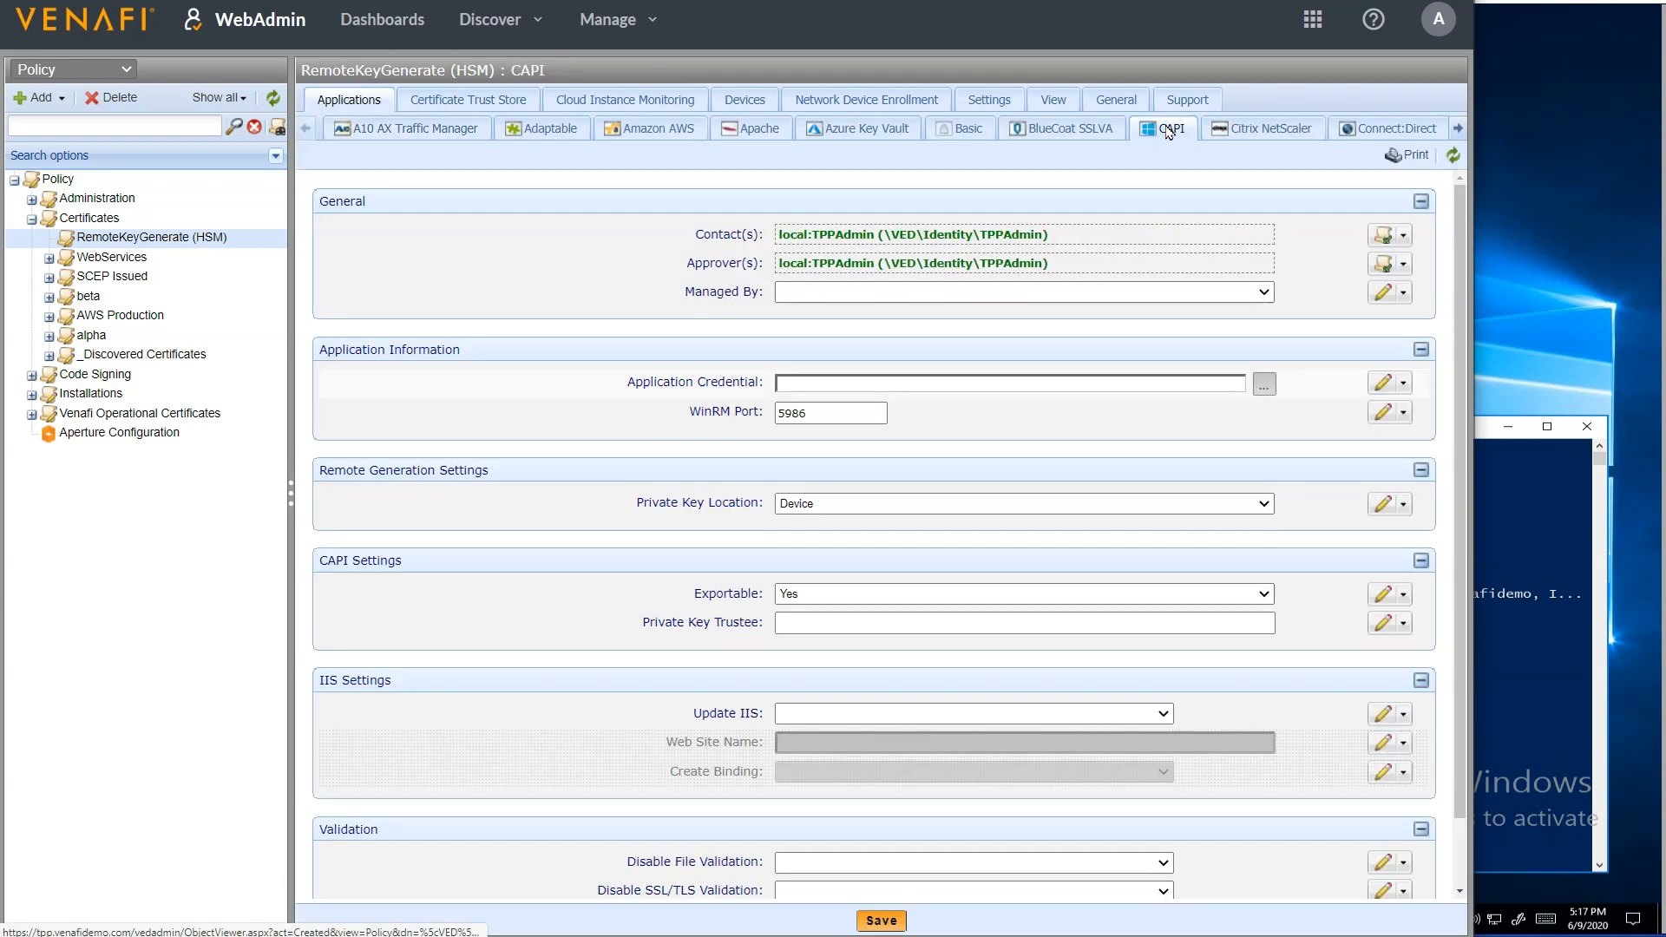
pyautogui.click(1107, 292)
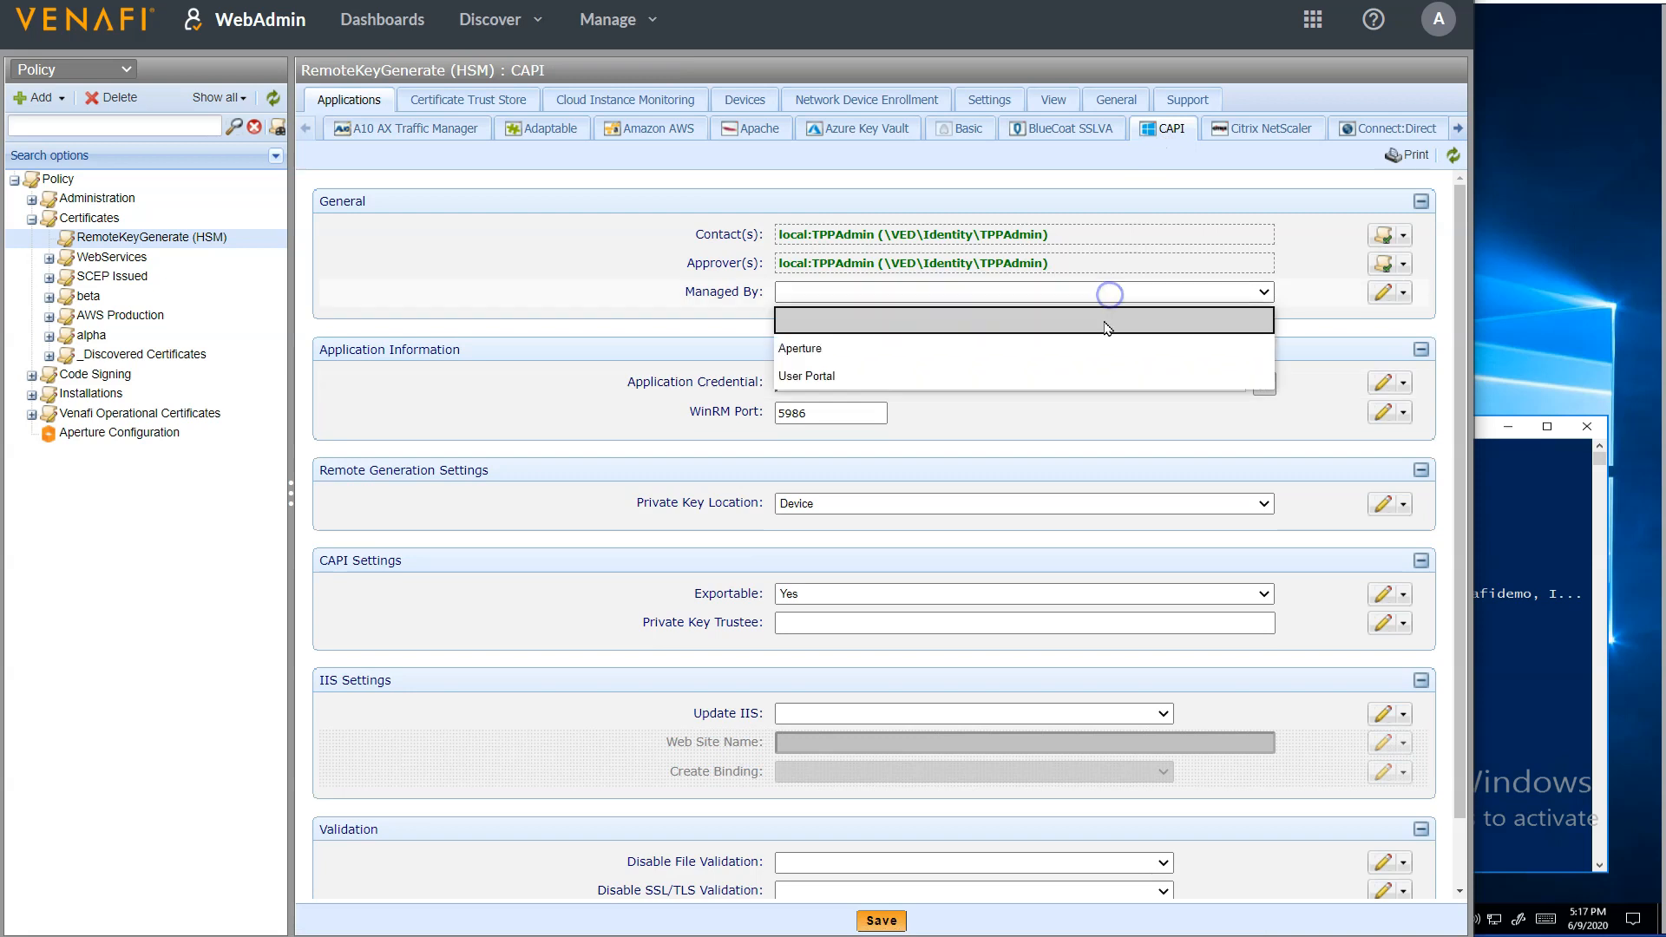
pyautogui.click(1100, 351)
# Assign the Venafi Service credential from Administration\Credentials as the CAPI application credential
pyautogui.click(1094, 382)
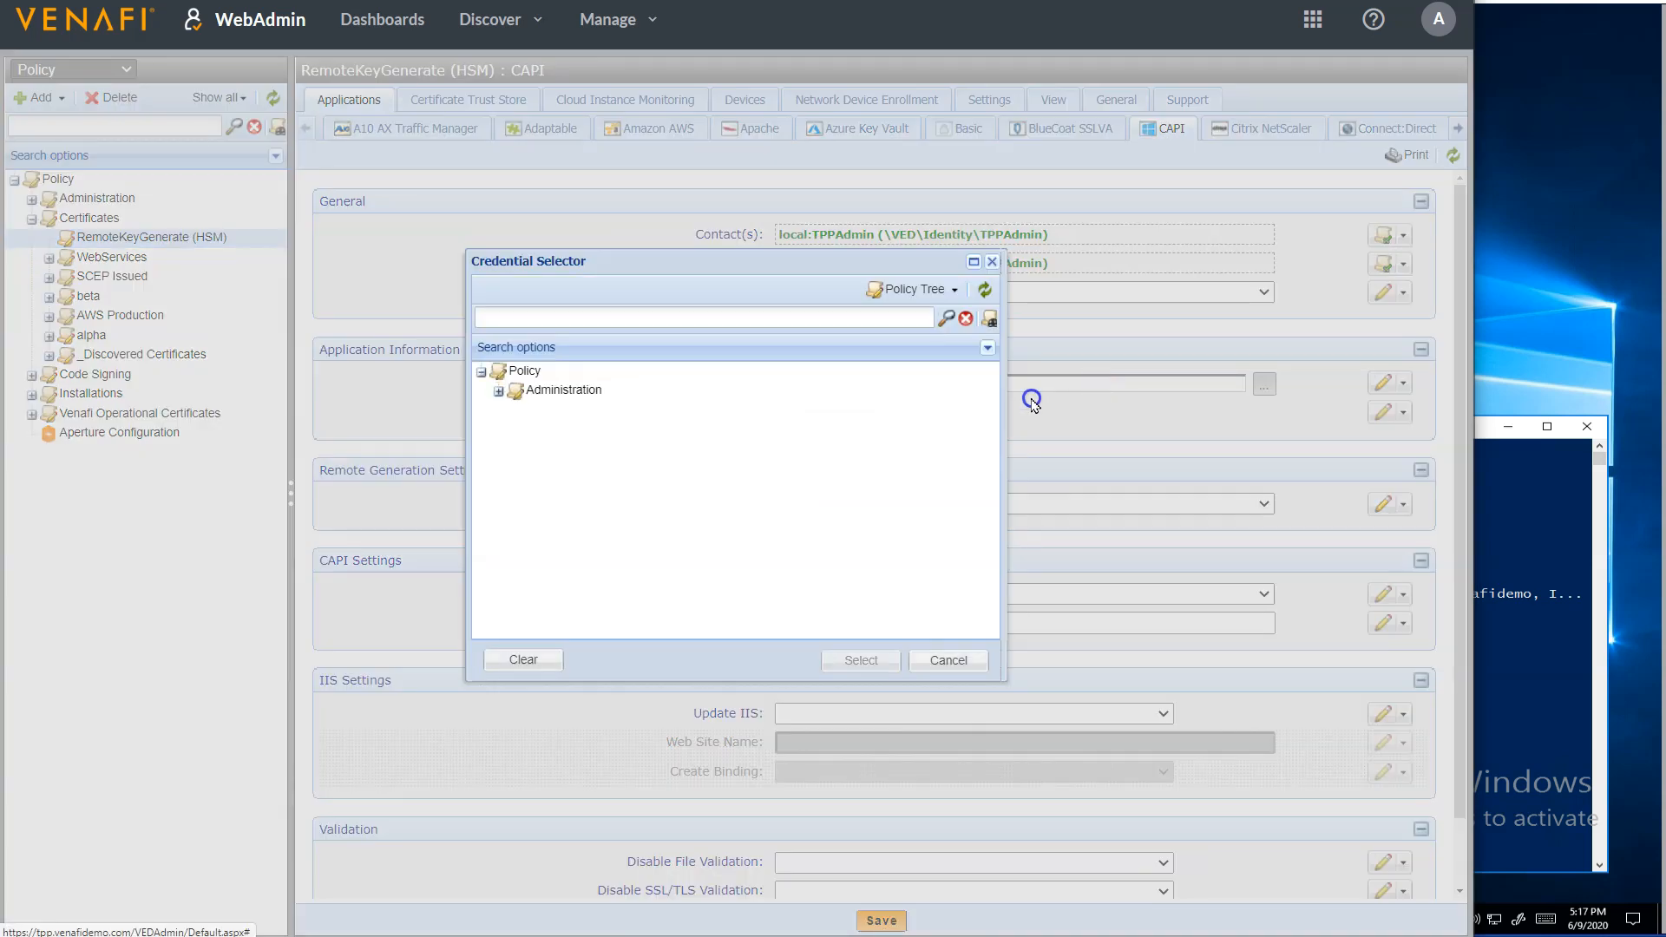
pyautogui.click(499, 396)
pyautogui.click(516, 410)
pyautogui.click(605, 458)
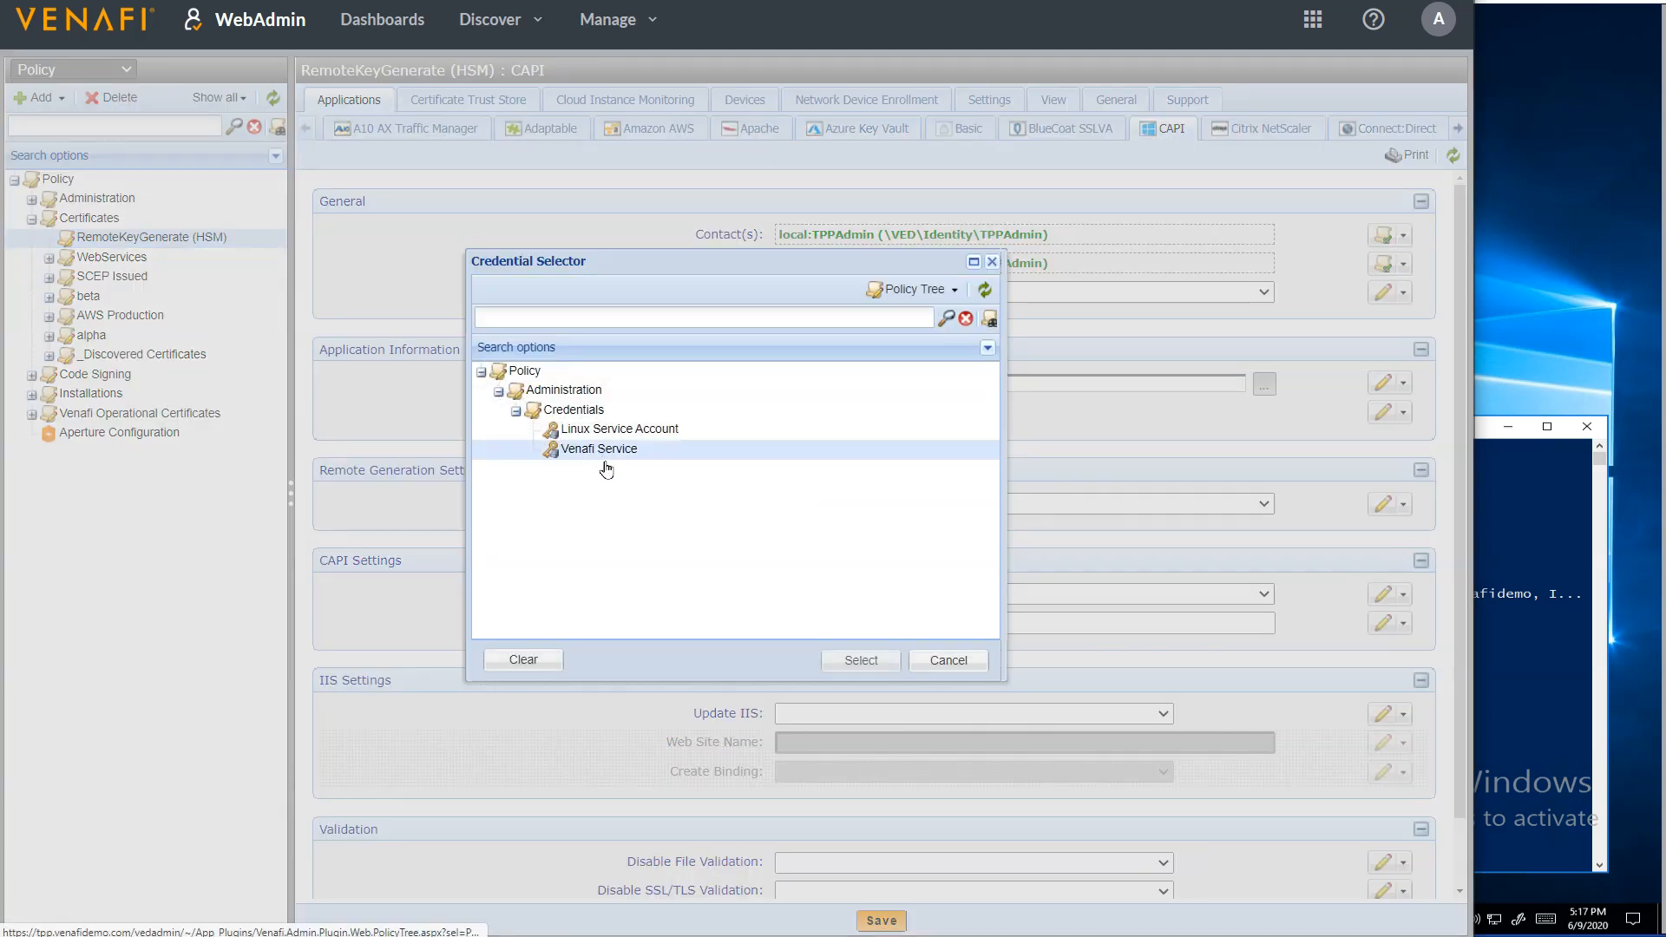
pyautogui.click(860, 661)
# Set the WinRM port to 5985 and lock both the application credential and the port values
pyautogui.click(801, 414)
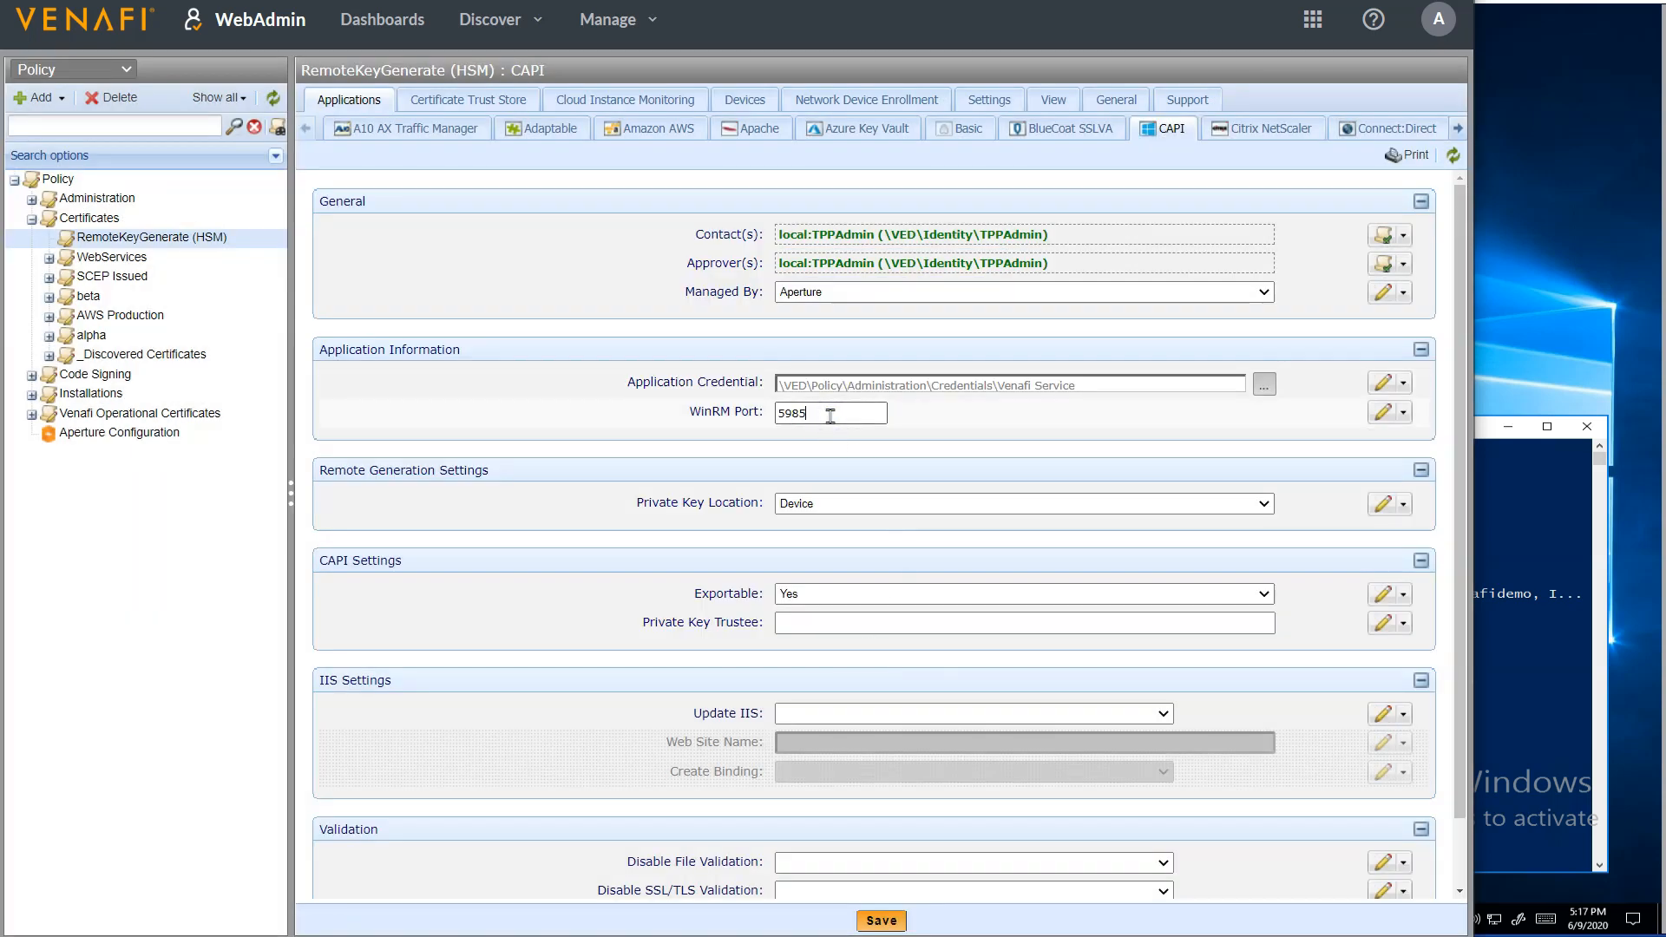
pyautogui.click(1379, 383)
pyautogui.click(1351, 510)
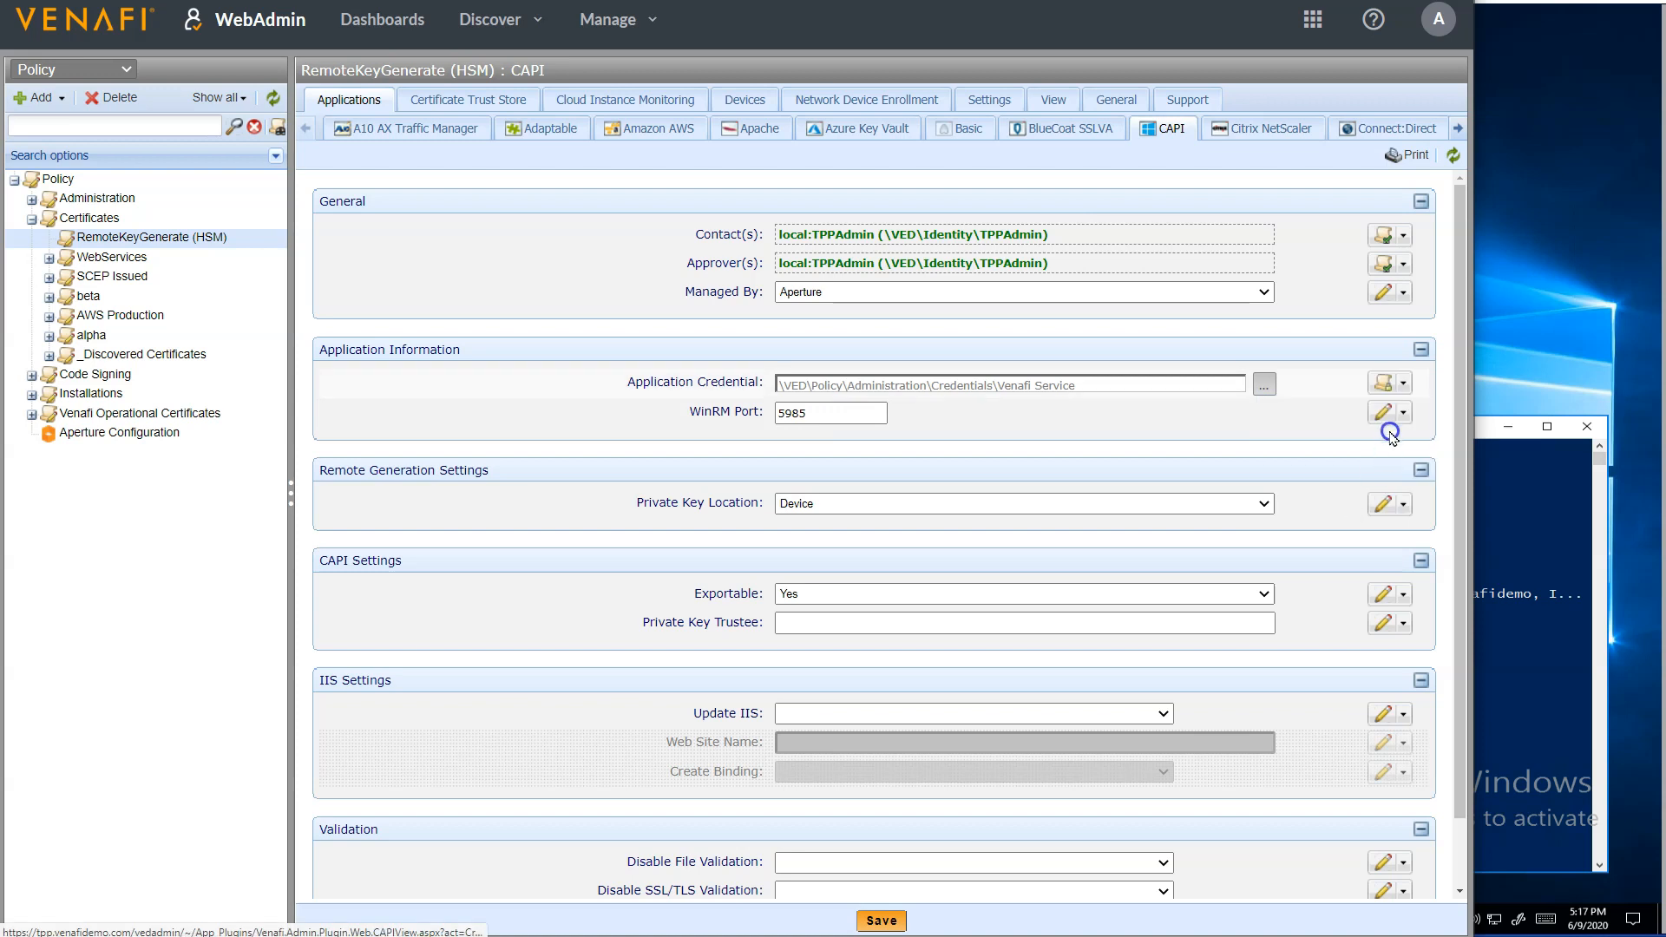
pyautogui.click(1381, 409)
pyautogui.click(1355, 538)
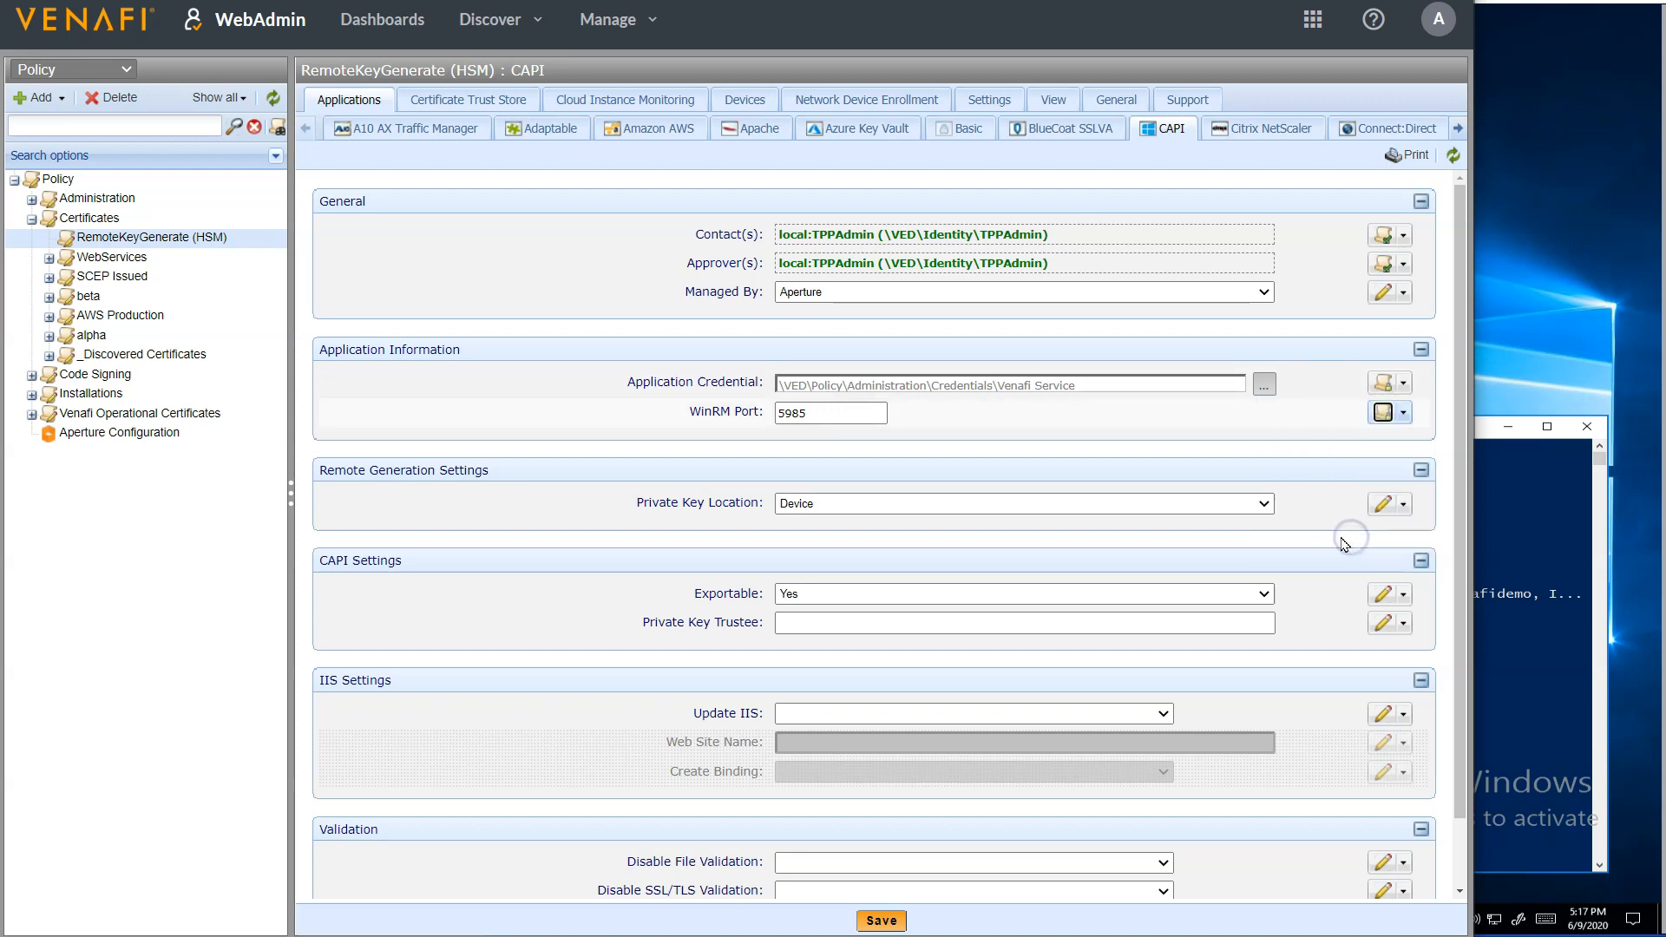
# Set Private Key Location to Gemalto SafeNet HSM and lock the value
pyautogui.click(1204, 507)
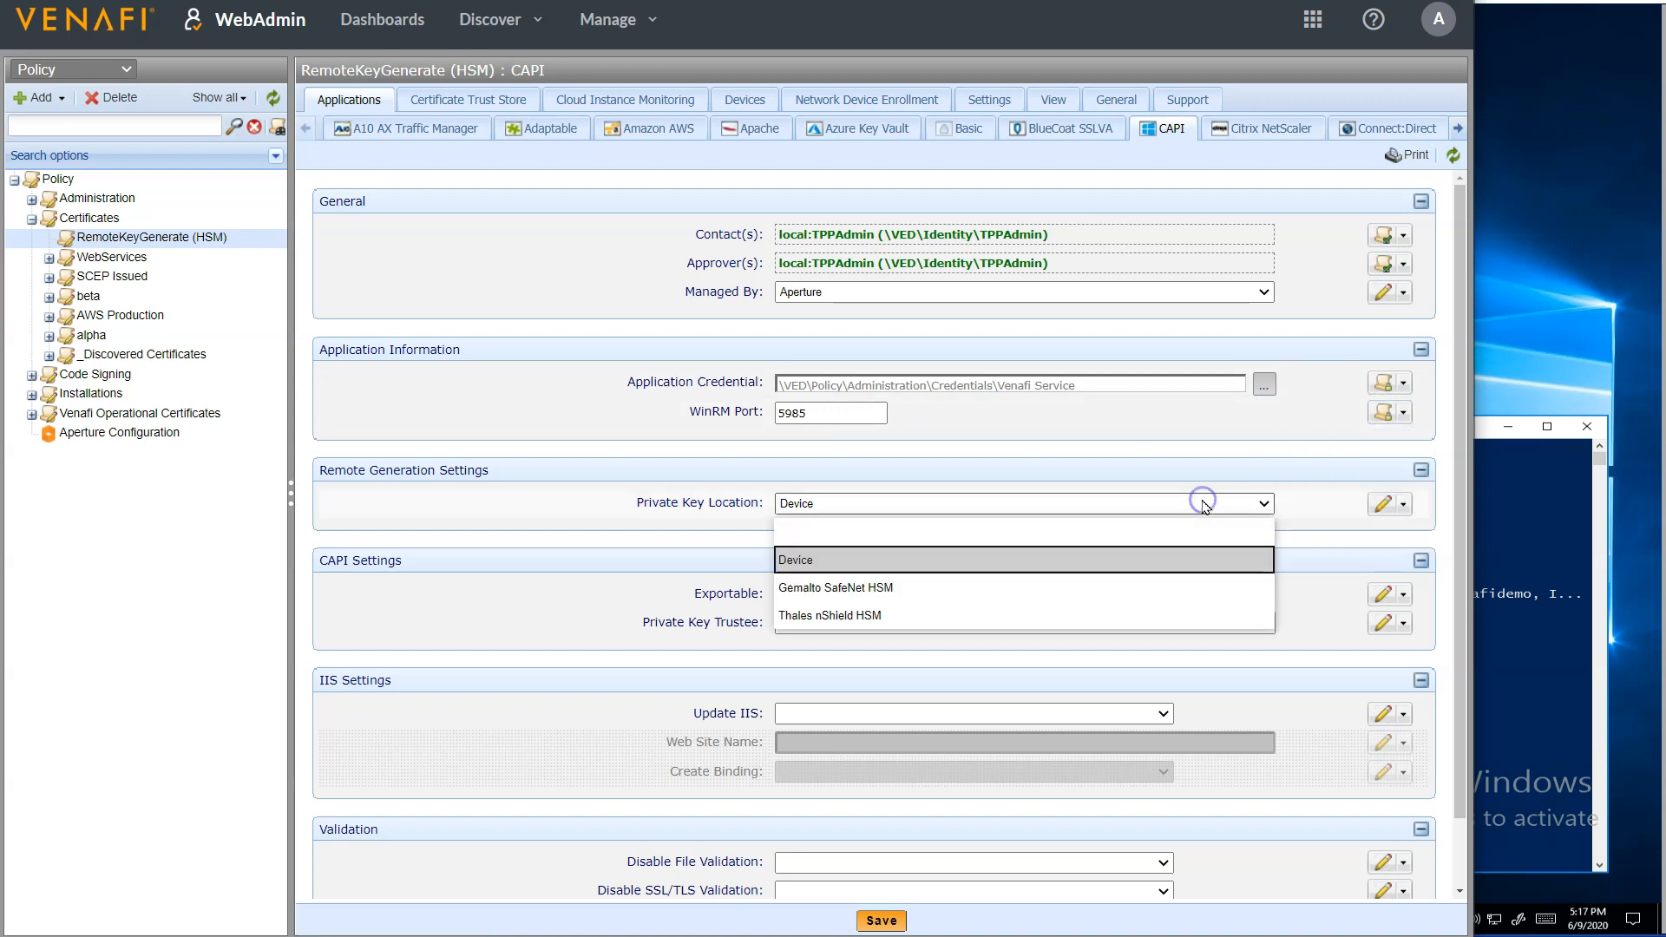
pyautogui.click(1177, 595)
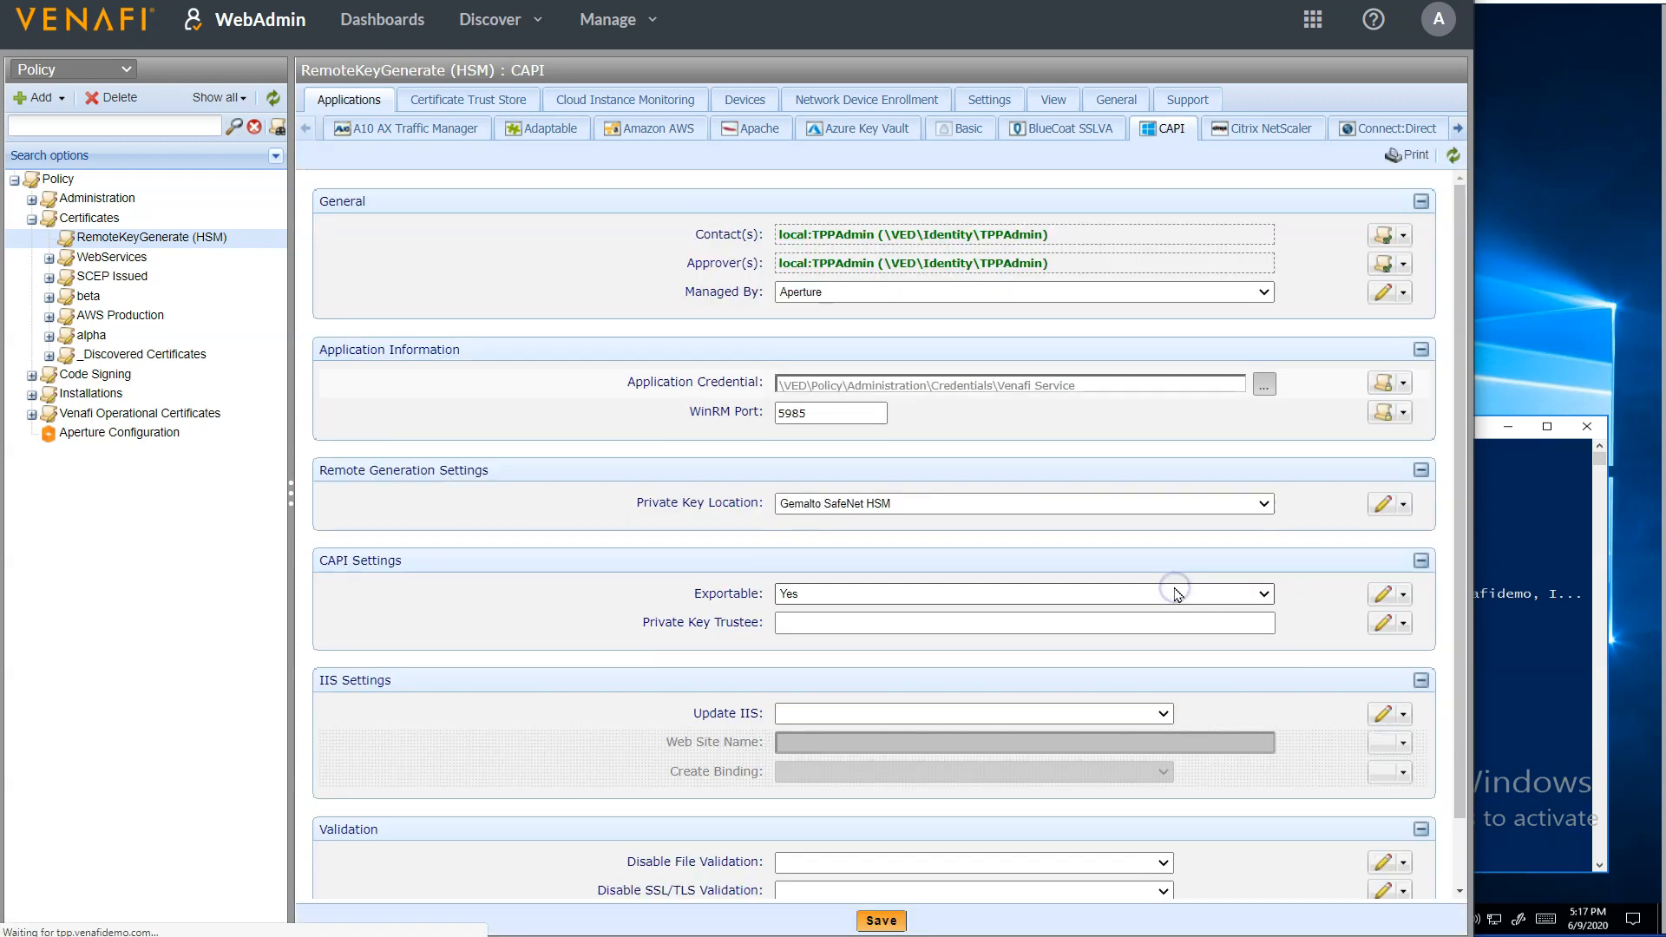
pyautogui.click(1382, 506)
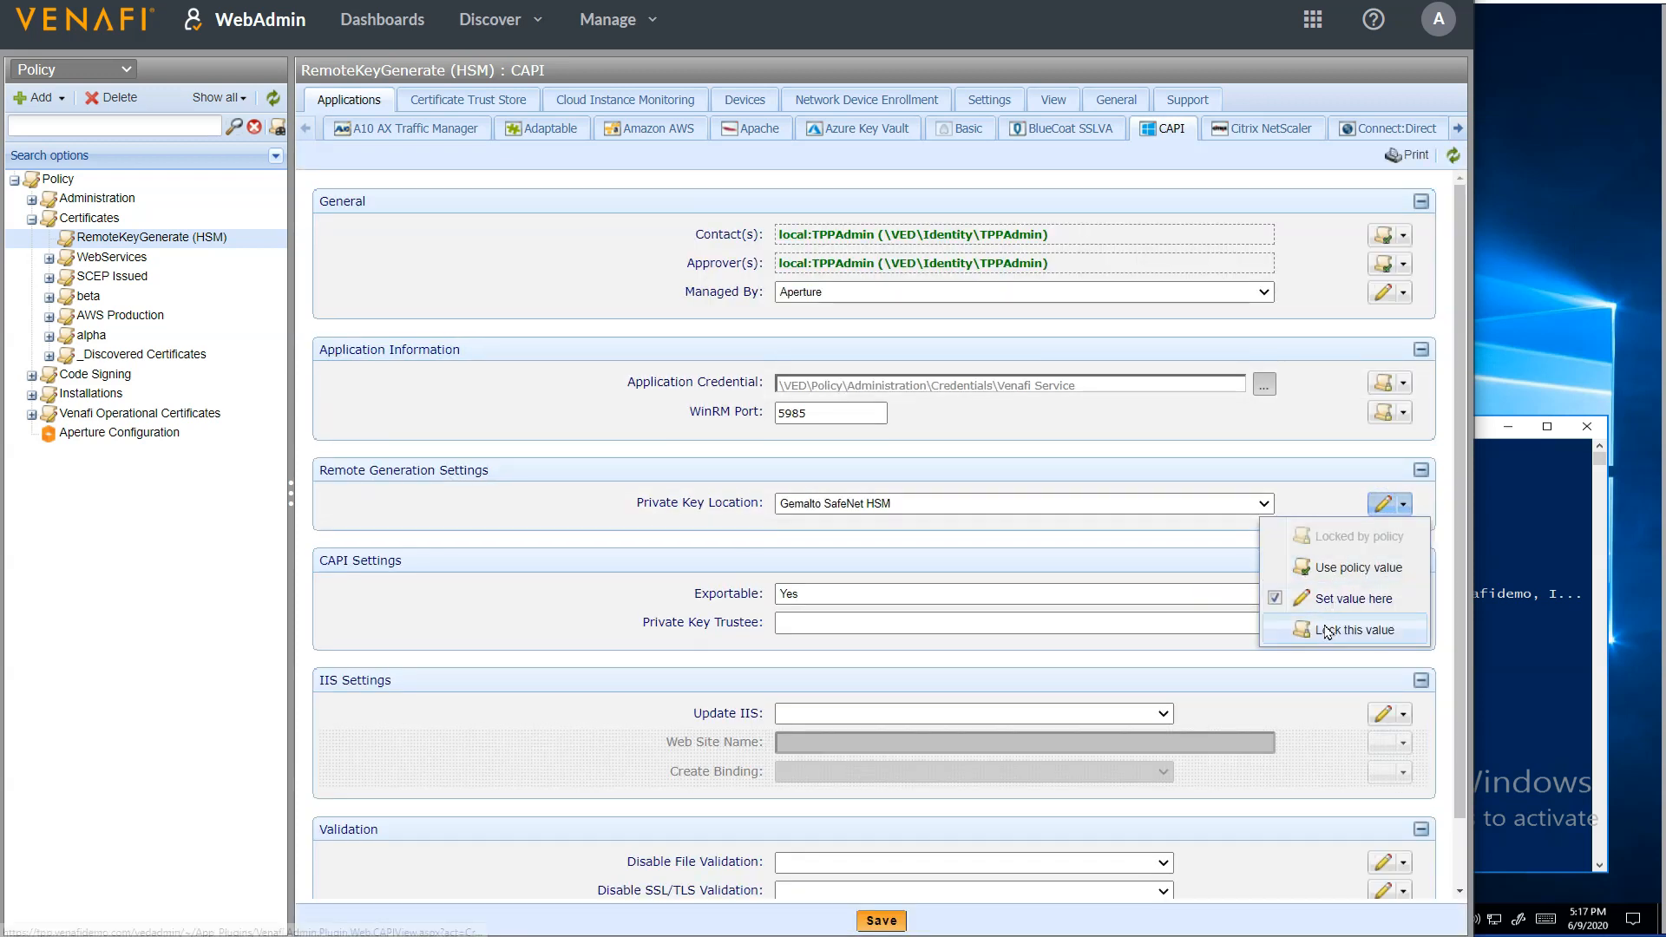
pyautogui.click(1325, 631)
# Set Exportable to No in the CAPI settings and lock the value
pyautogui.click(1212, 594)
pyautogui.click(1197, 644)
pyautogui.click(1385, 593)
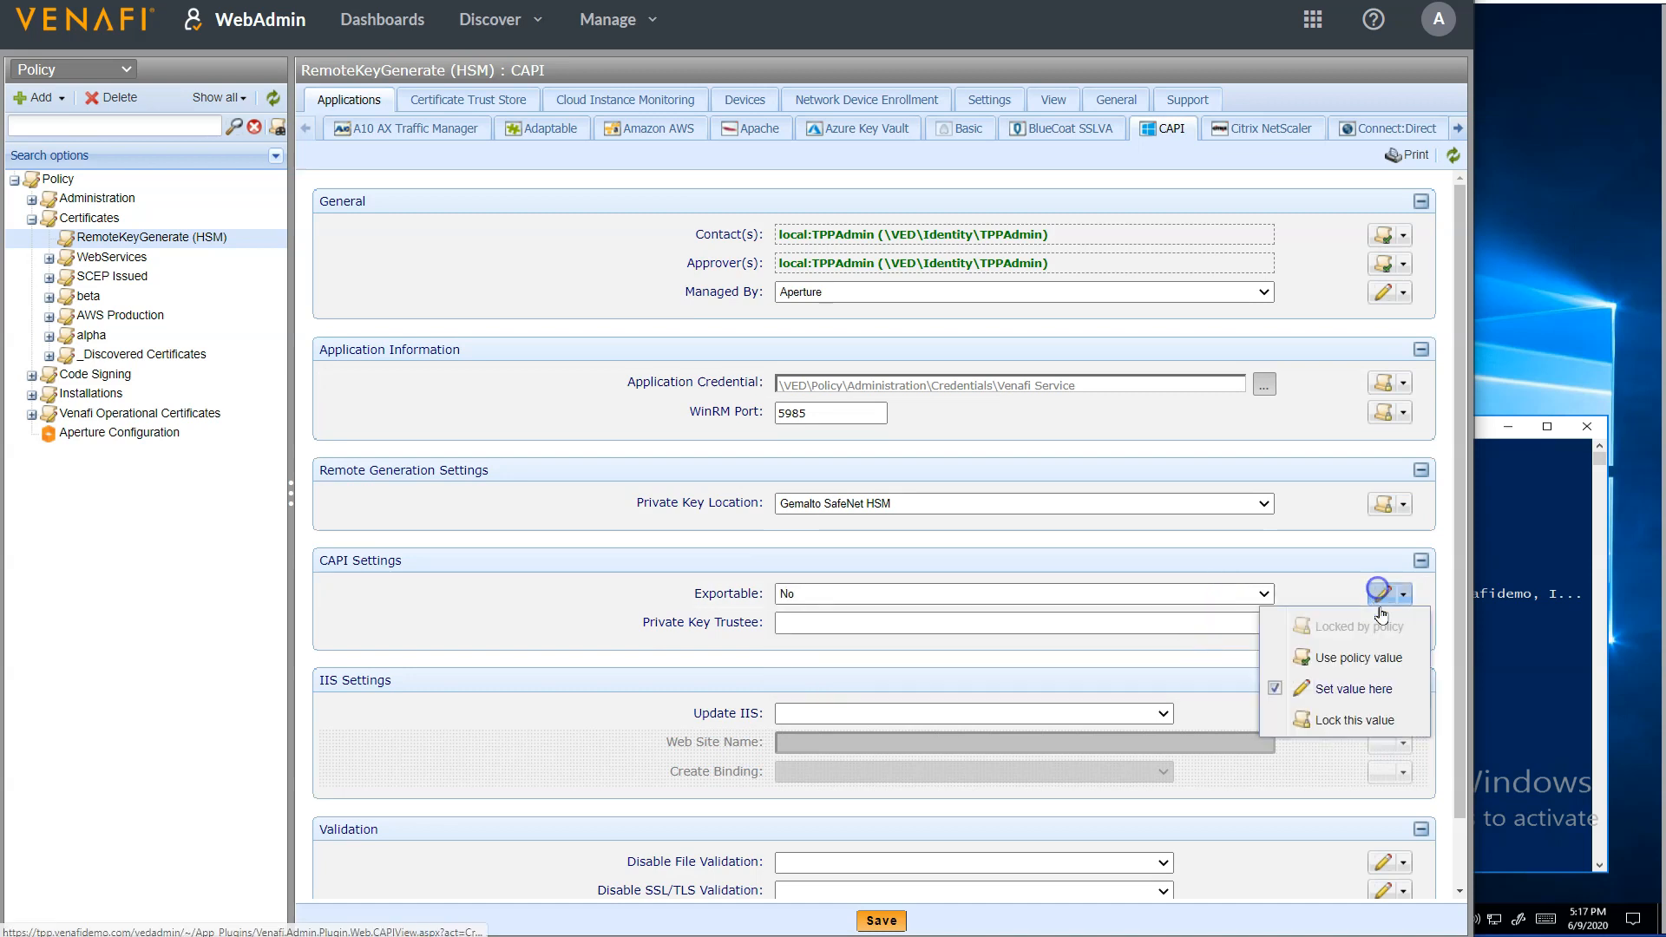
pyautogui.click(1354, 722)
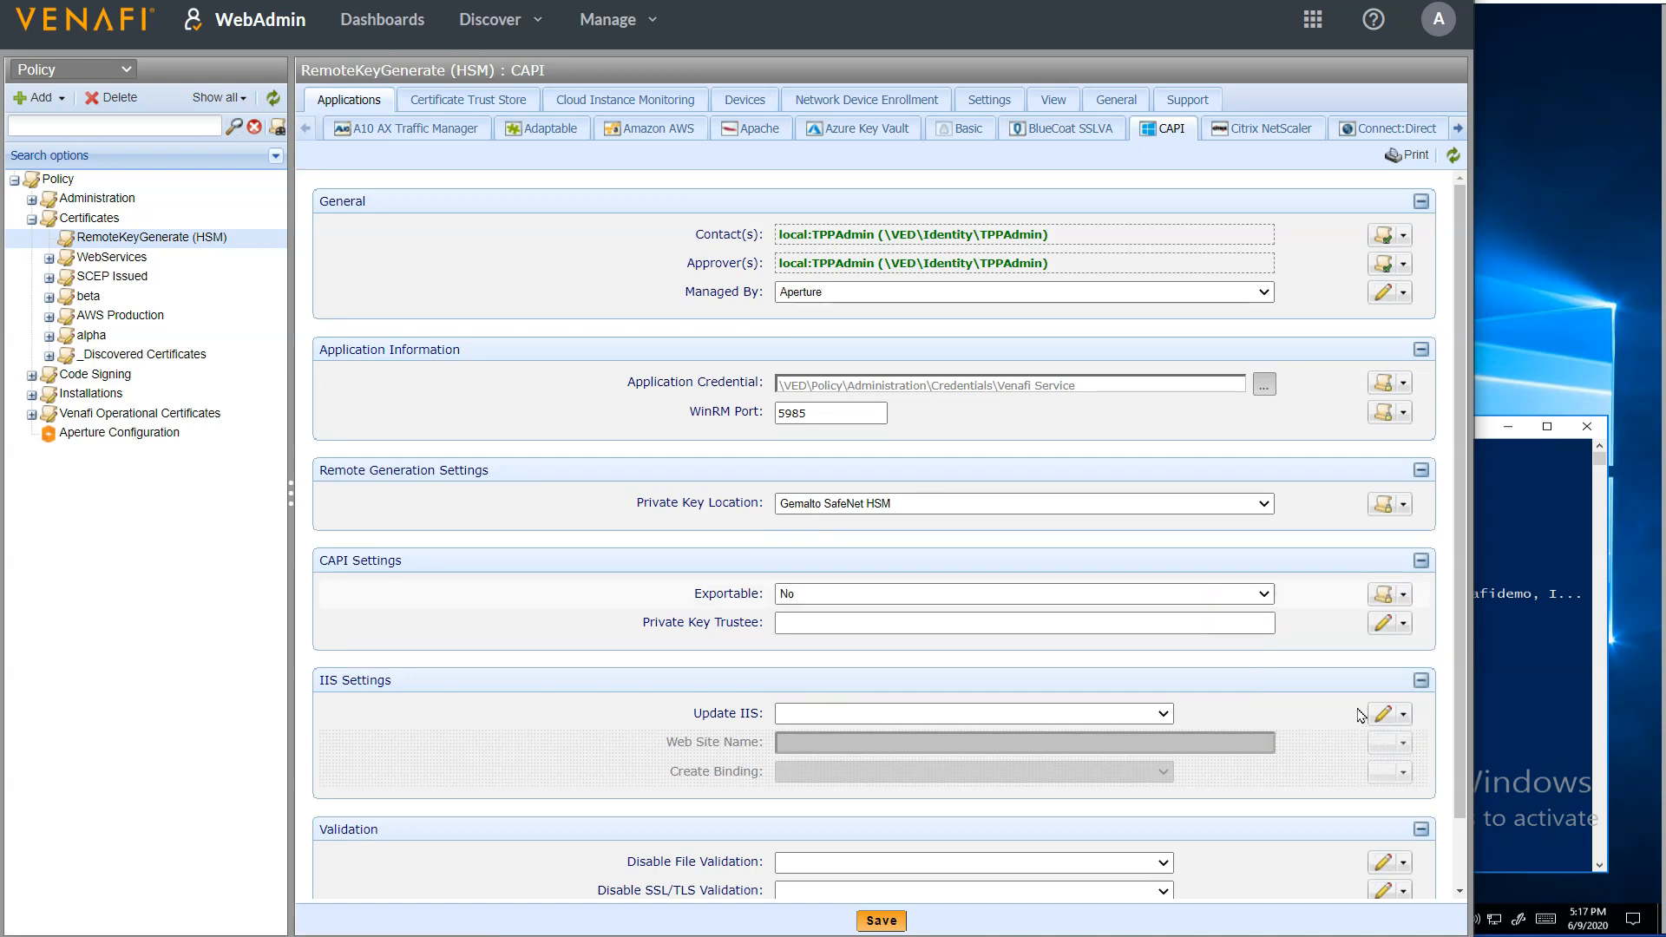
pyautogui.scroll(-2, 563, 594)
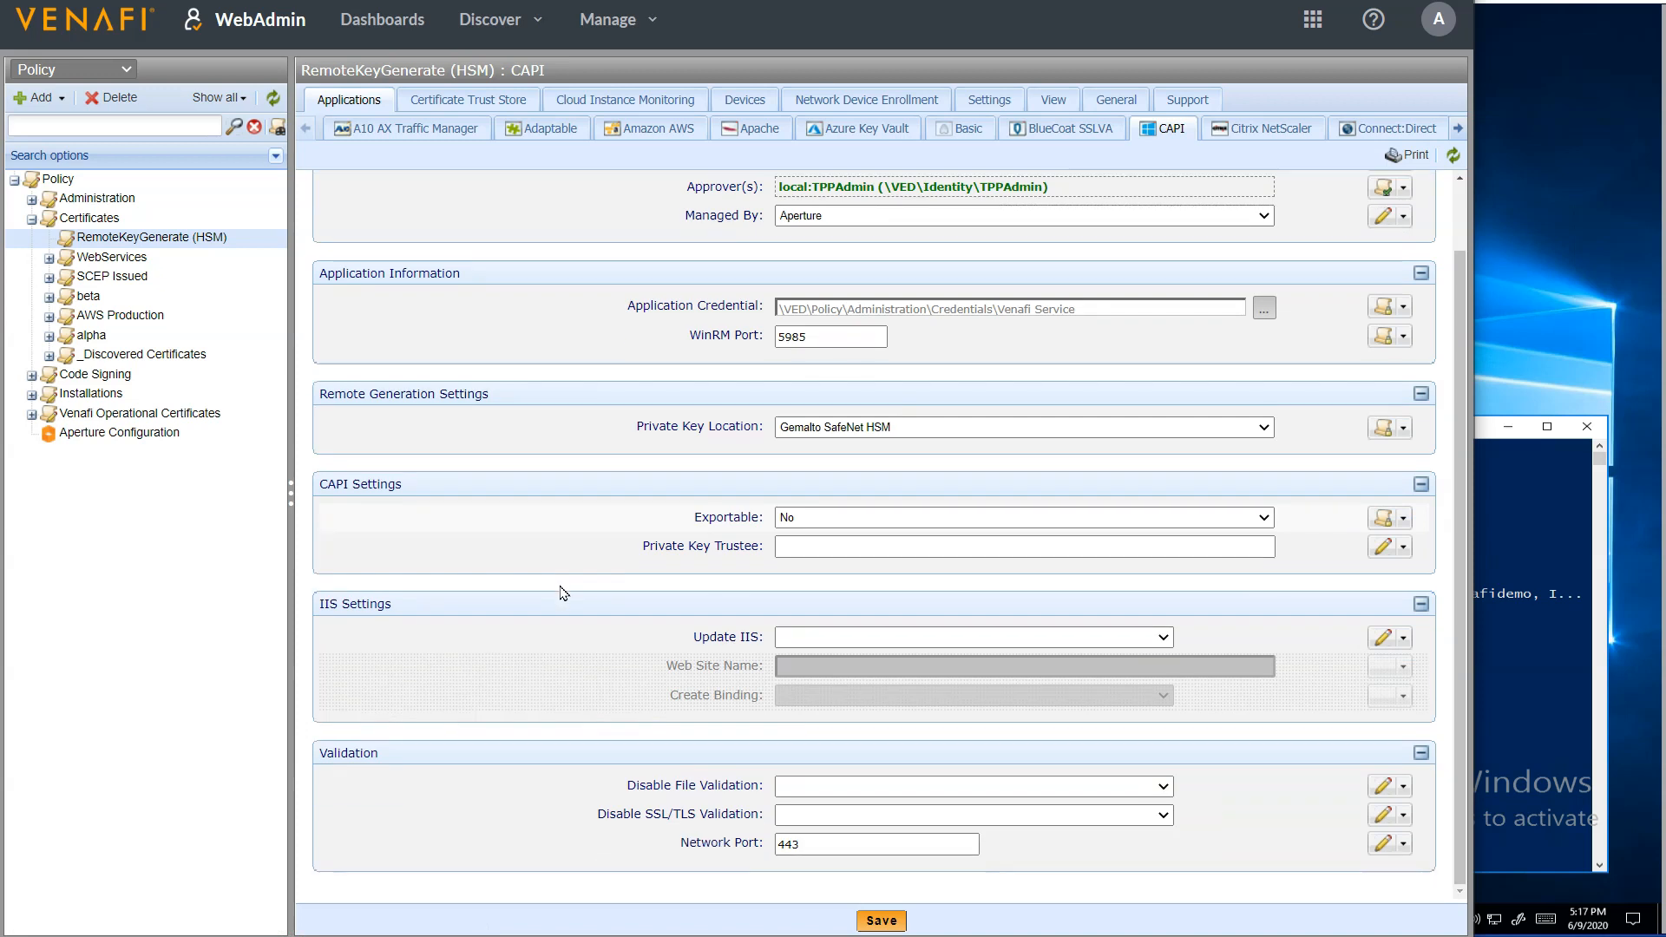
# Save the policy's CAPI settings and start a new server certificate under the RemoteKeyGenerate (HSM) policy
pyautogui.click(882, 920)
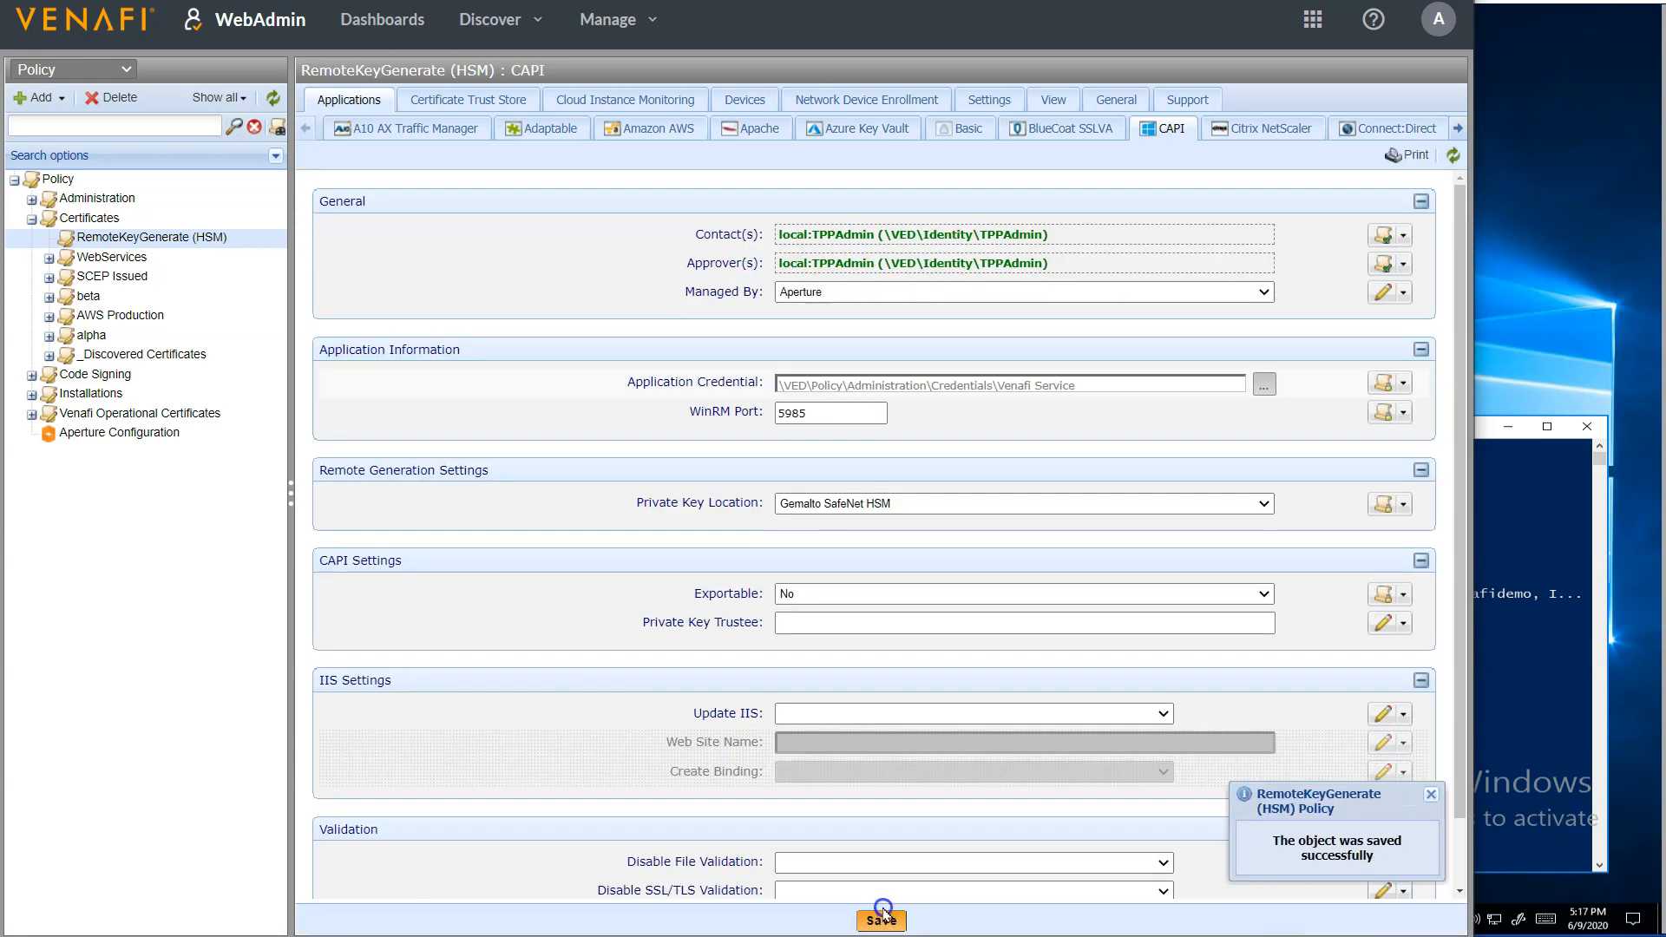
pyautogui.rightClick(199, 238)
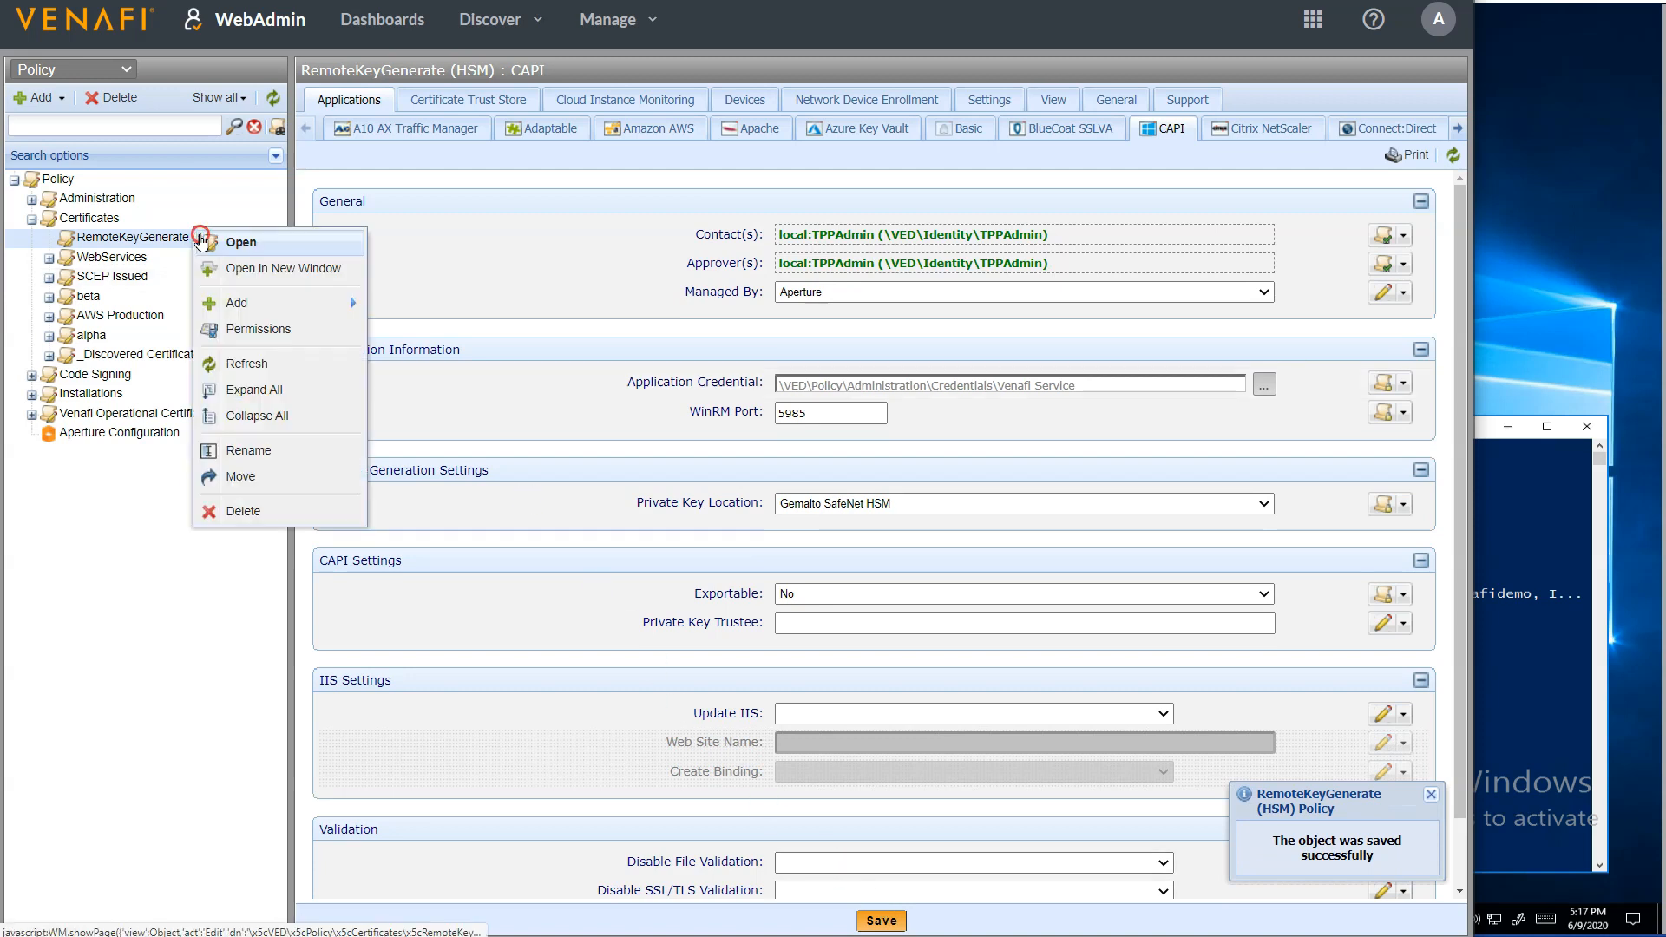
pyautogui.moveTo(289, 304)
pyautogui.moveTo(423, 305)
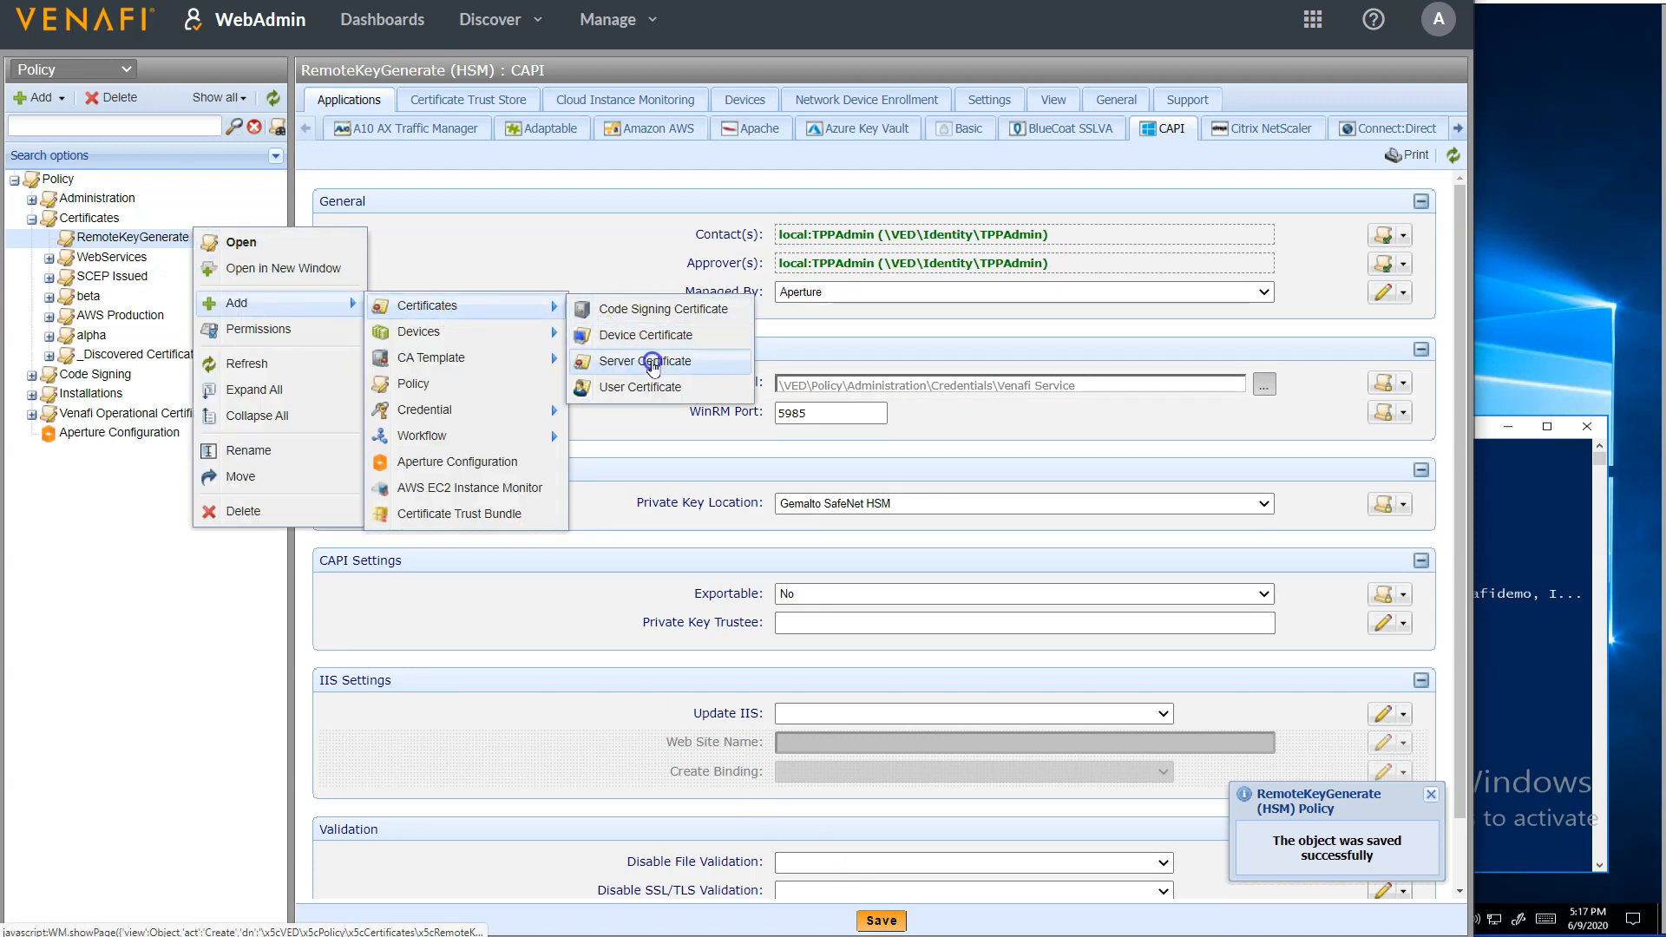
pyautogui.click(653, 360)
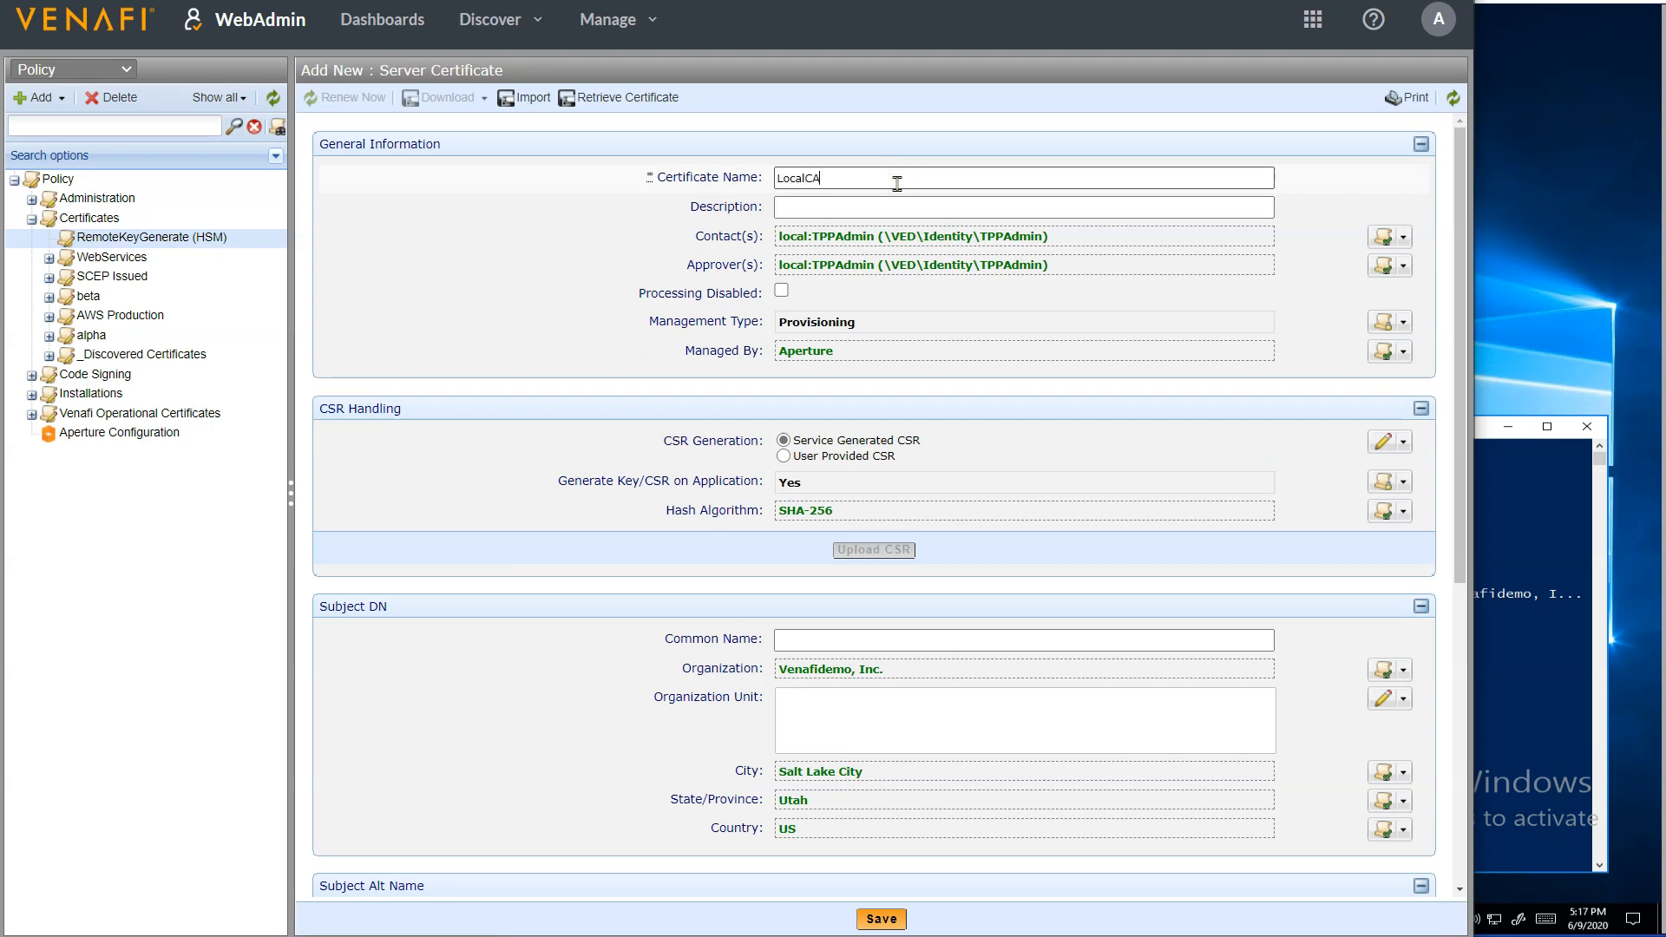
# Name the server certificate LocalCAPI, set its common name to LocalCAPI.venafidemo.com, and save it
pyautogui.doubleClick(897, 183)
pyautogui.hotkey('ctrl', 'c')
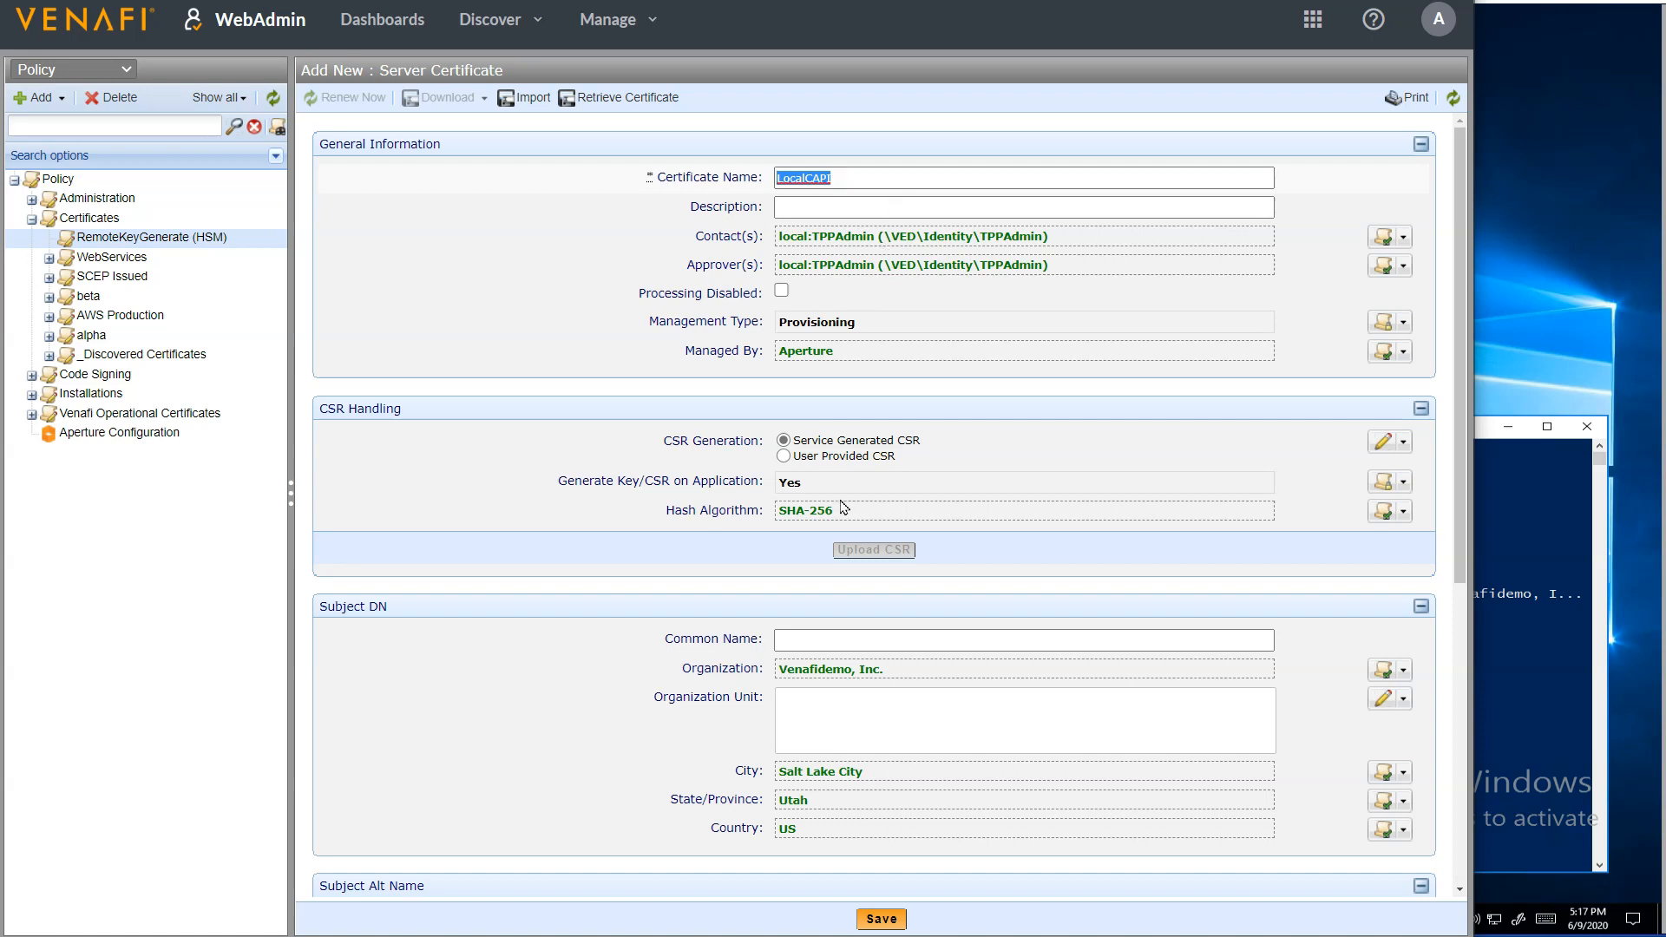
pyautogui.click(846, 639)
pyautogui.hotkey('ctrl', 'v')
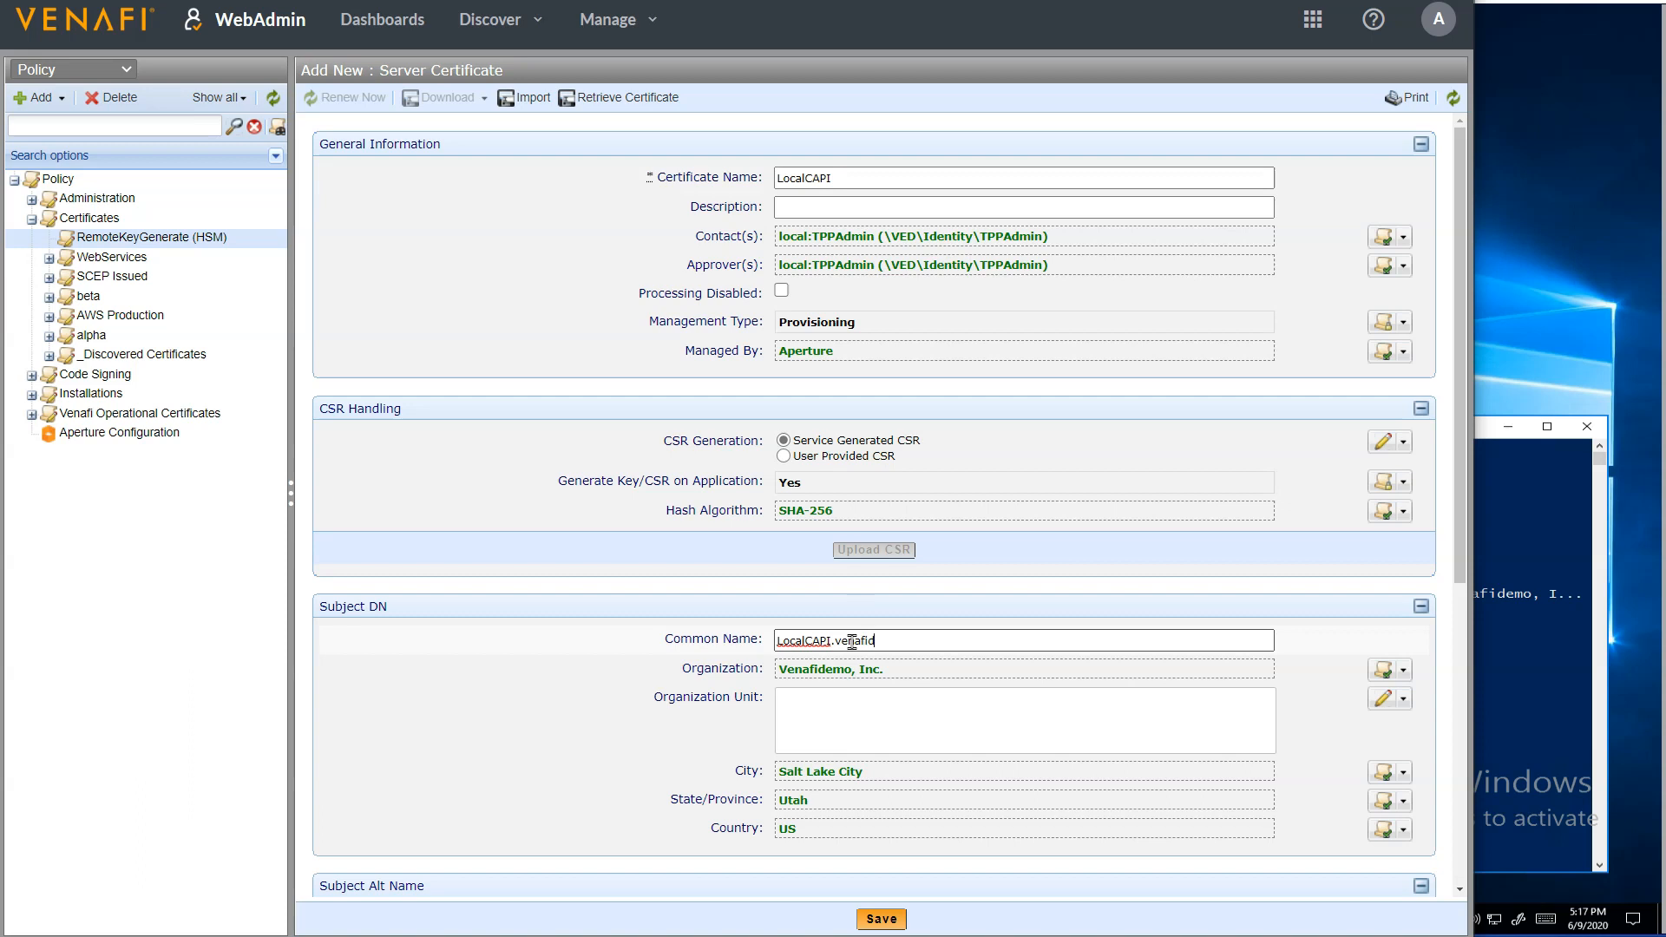
pyautogui.write('.venafidemo.com')
pyautogui.click(875, 920)
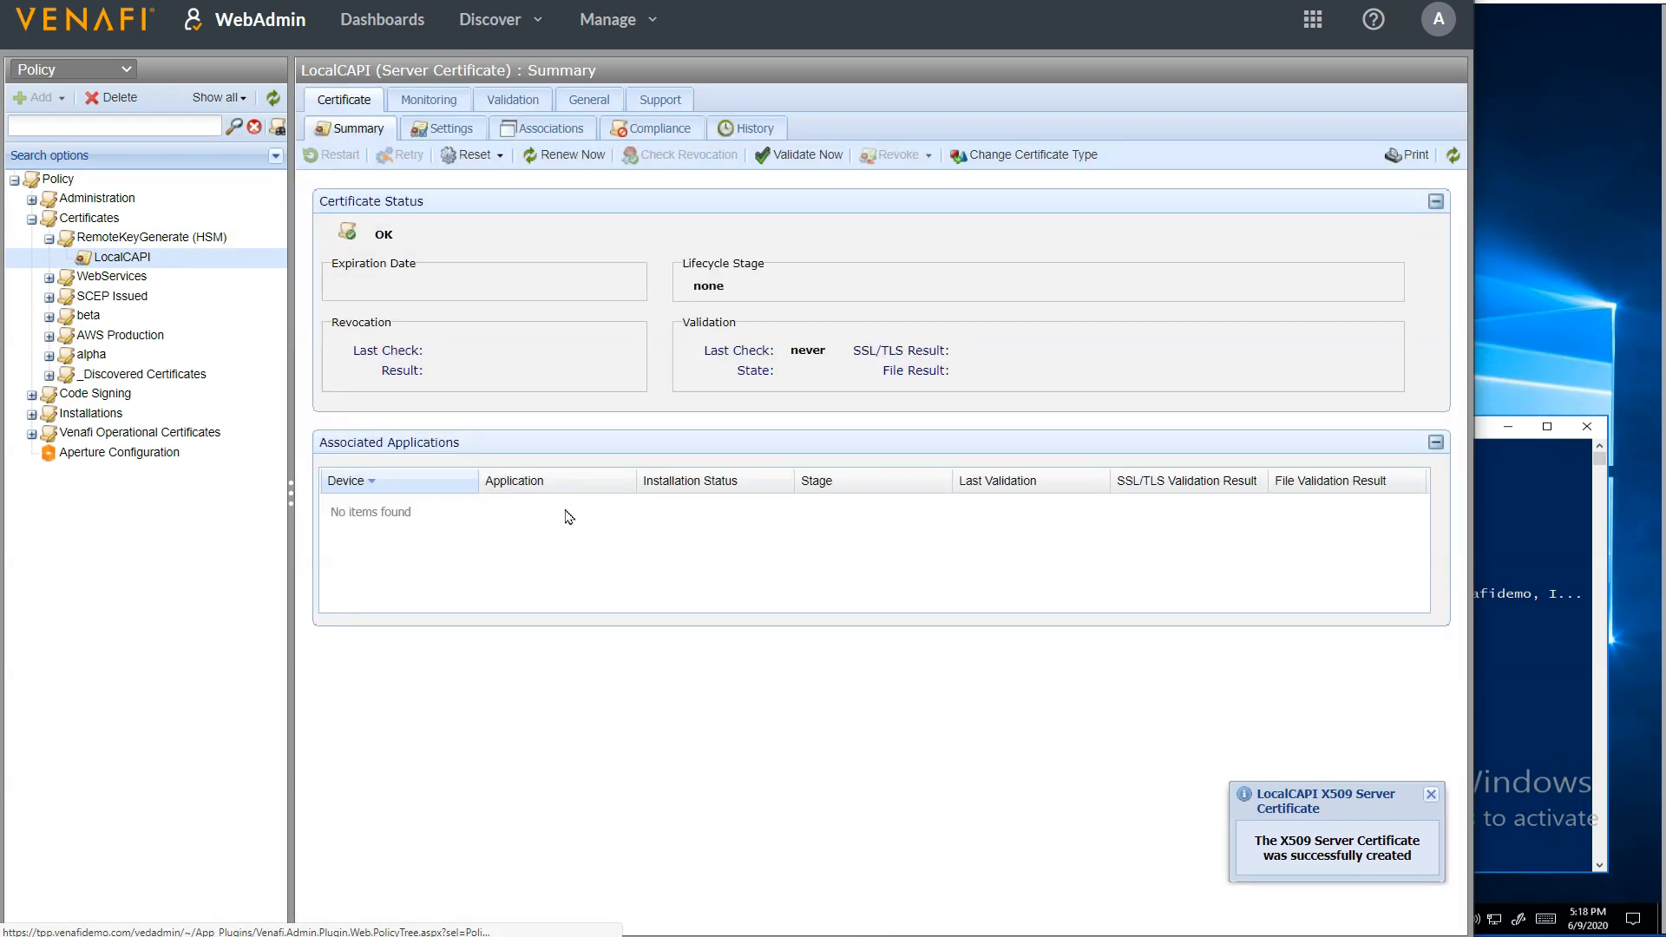
# Add a device named Remote Application with HSM to the RemoteKeyGenerate (HSM) policy, with hostname tpp.venafidemo.com, and save it
pyautogui.rightClick(188, 236)
pyautogui.moveTo(325, 310)
pyautogui.moveTo(486, 332)
pyautogui.click(611, 326)
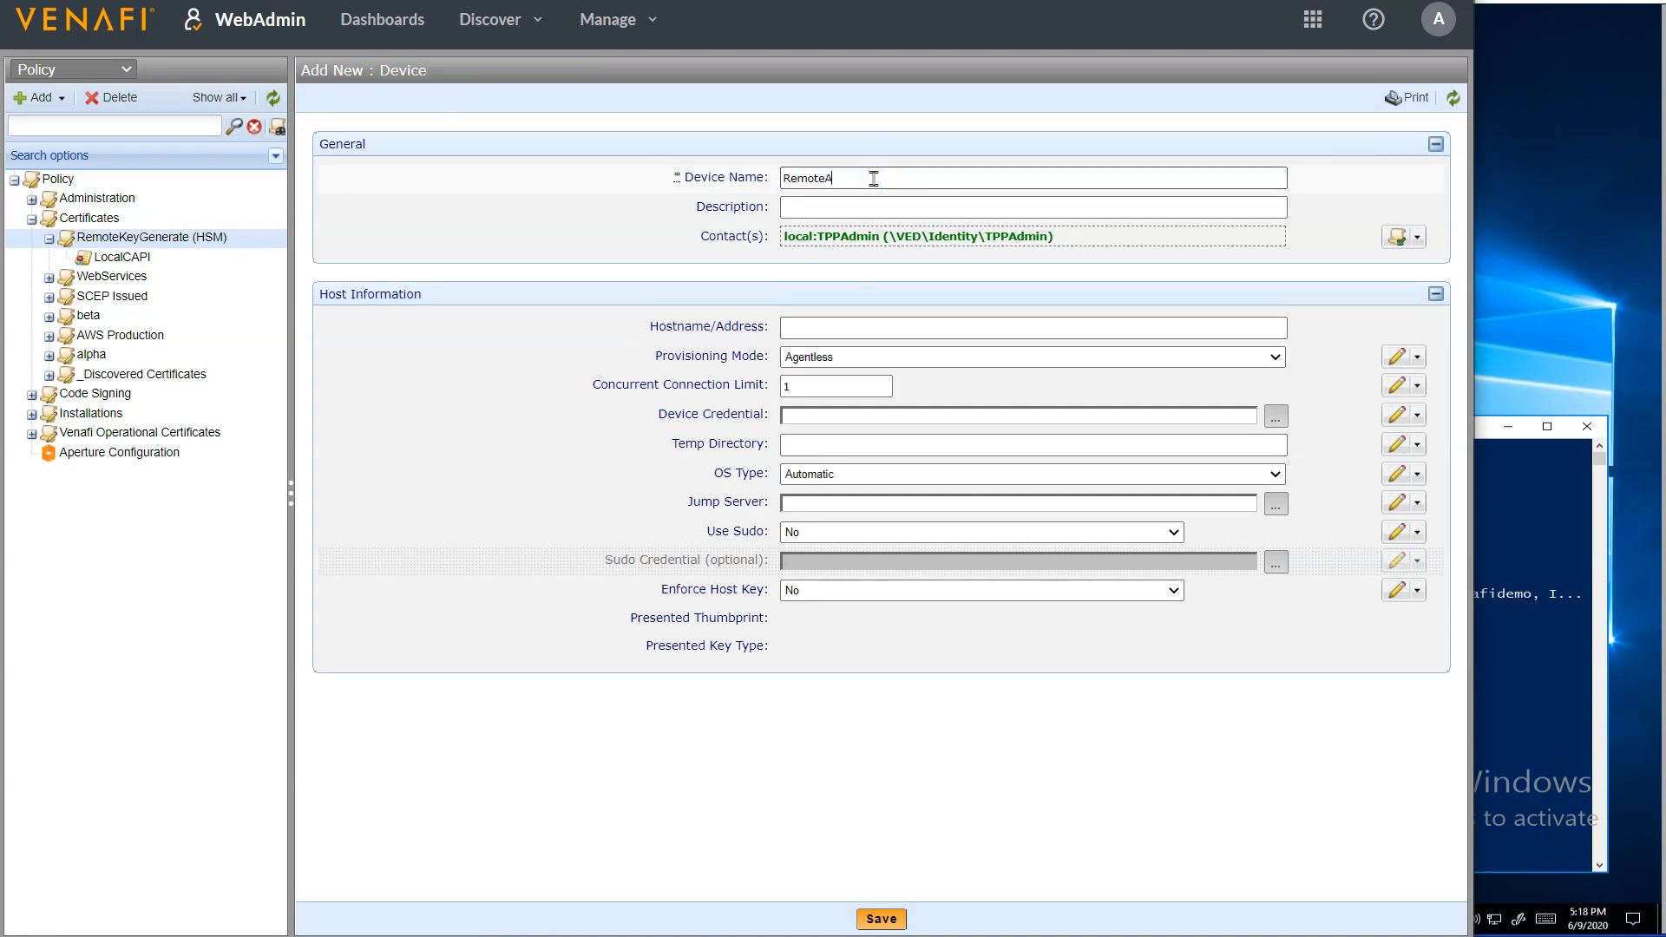
pyautogui.write('Remote Application with HSM')
pyautogui.click(818, 178)
pyautogui.click(891, 335)
pyautogui.write('tpp.venafidemo.com')
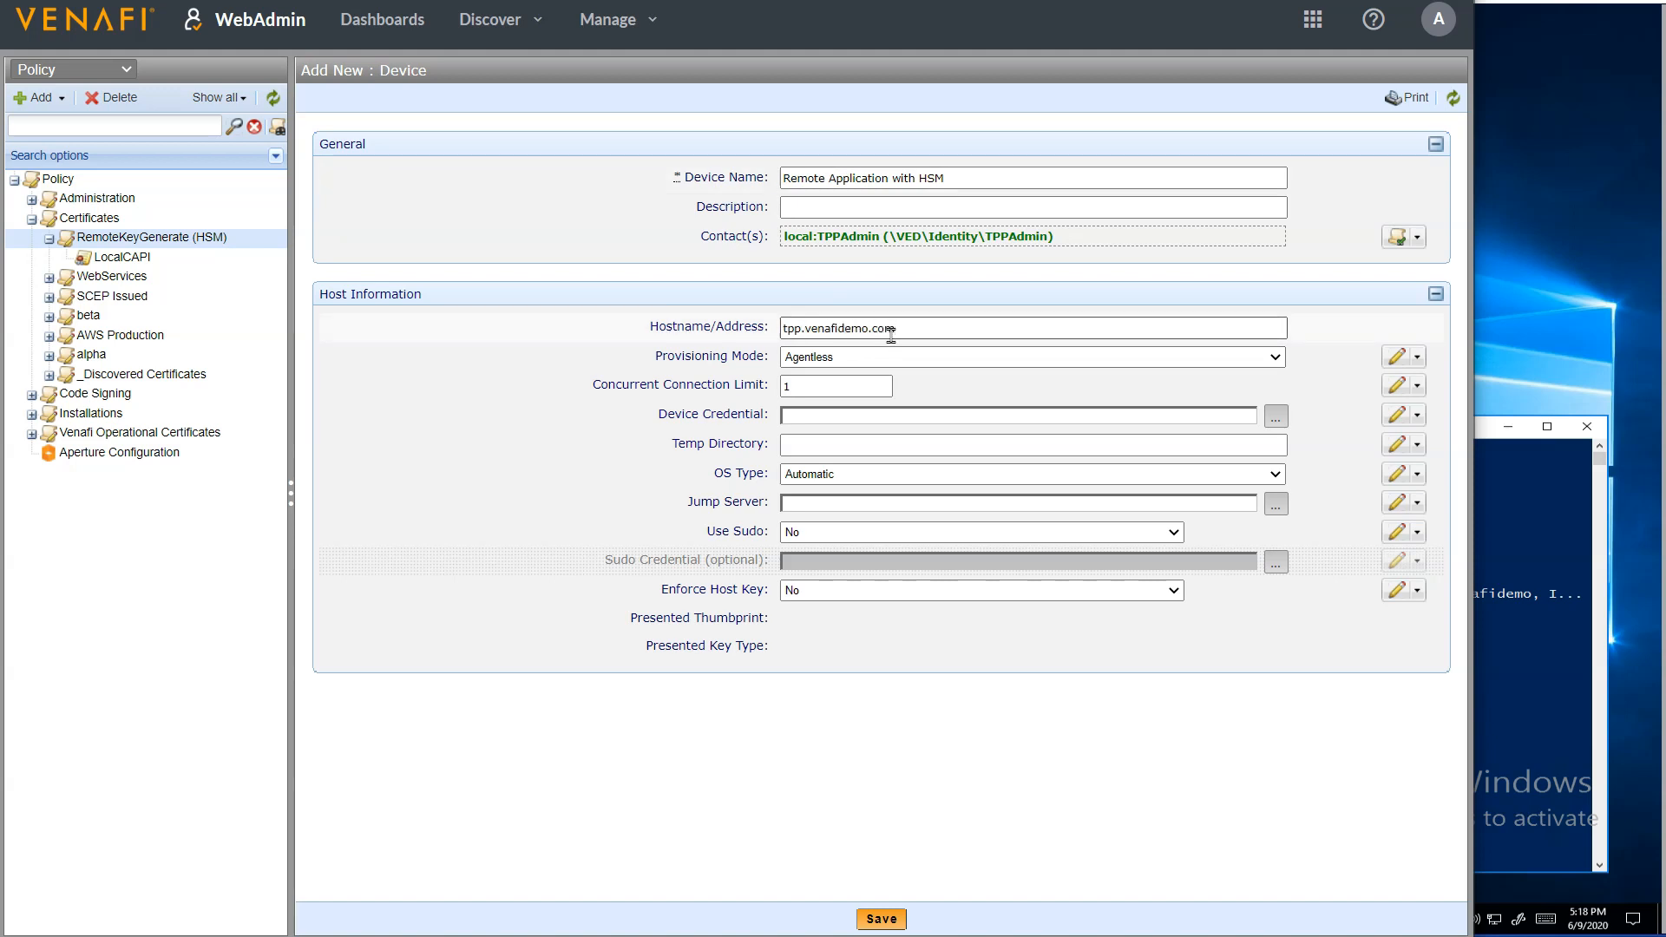
pyautogui.click(886, 925)
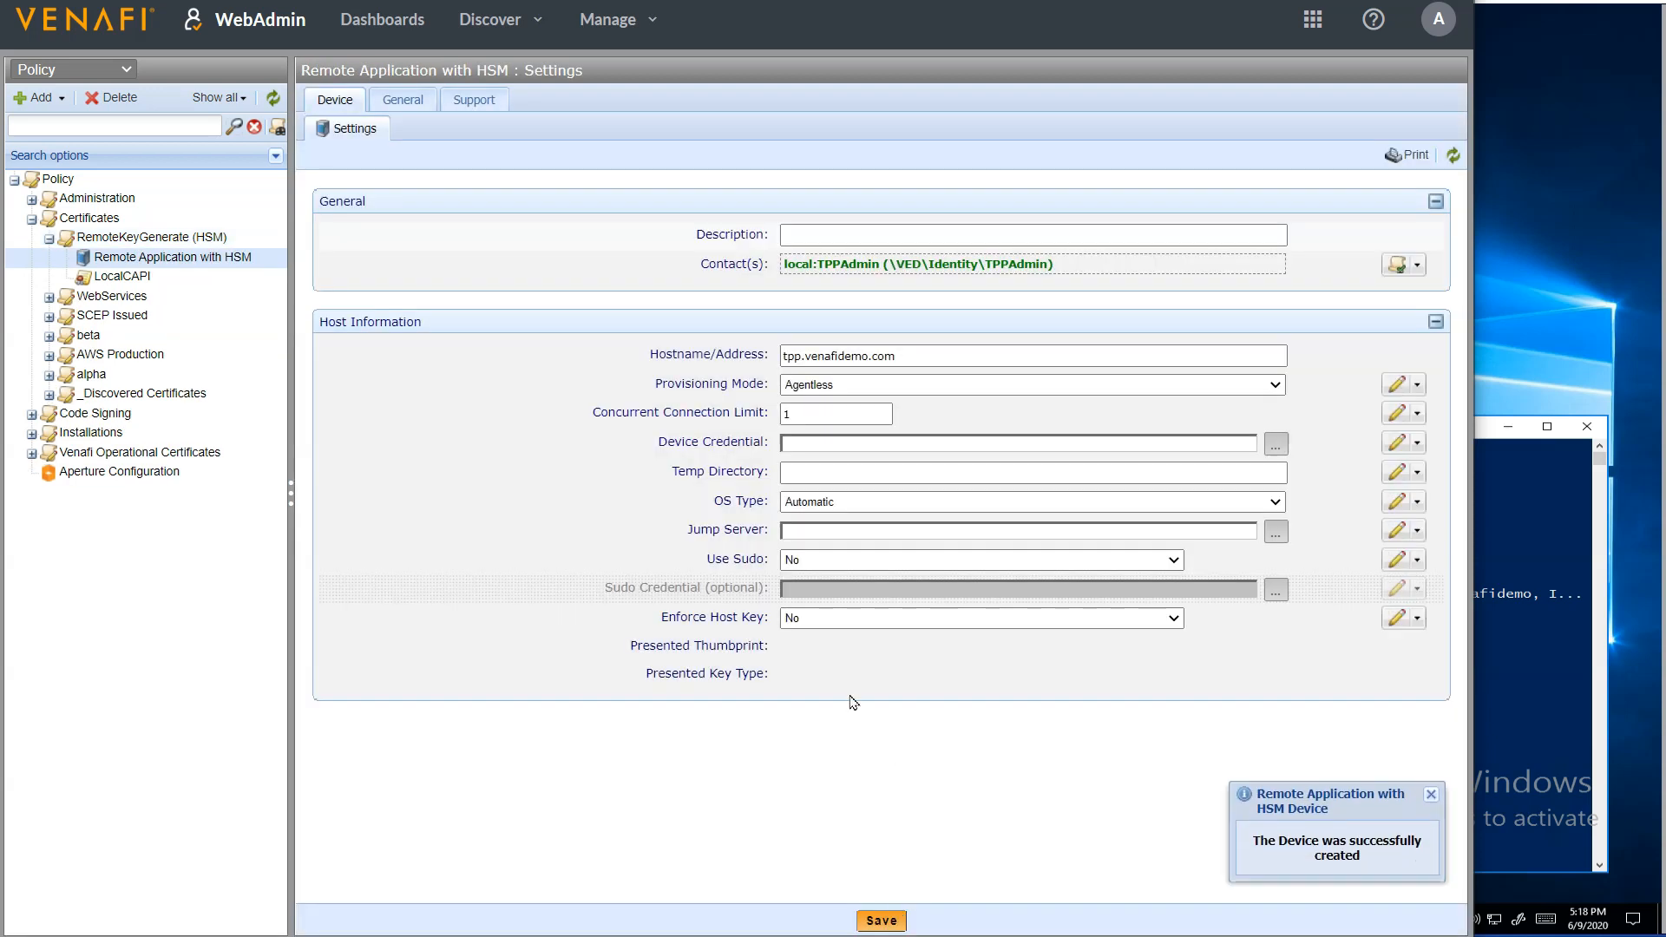
# Start a new CAPI application under the Remote Application with HSM device and enable its processing
pyautogui.rightClick(206, 261)
pyautogui.moveTo(286, 323)
pyautogui.moveTo(469, 356)
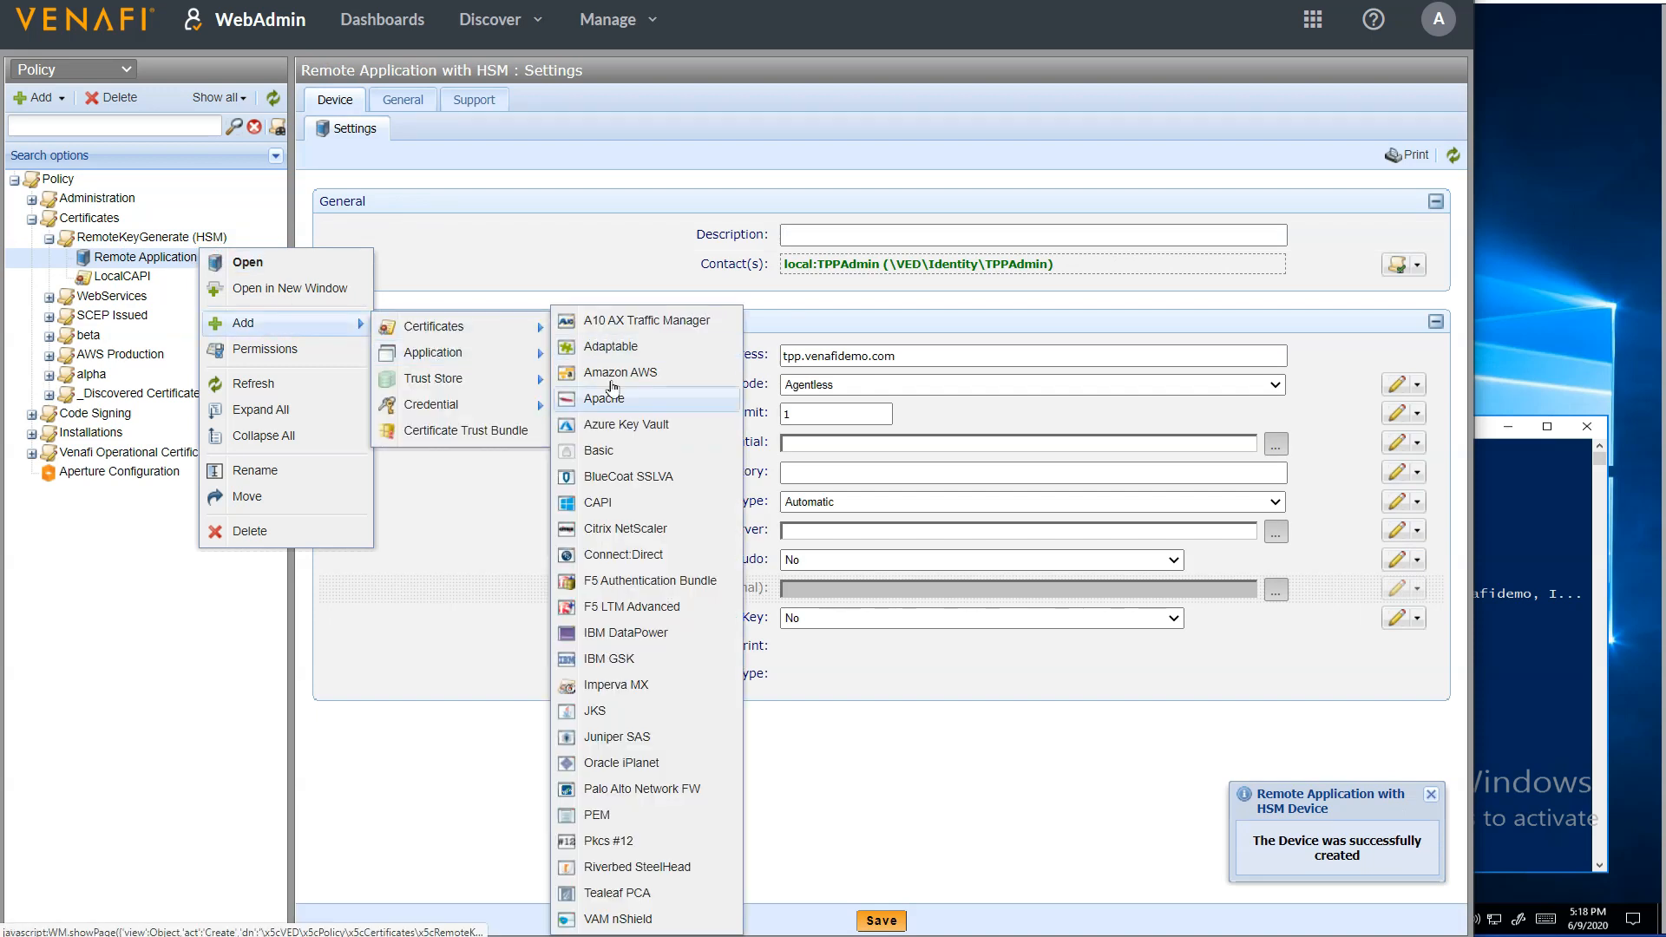
pyautogui.click(614, 505)
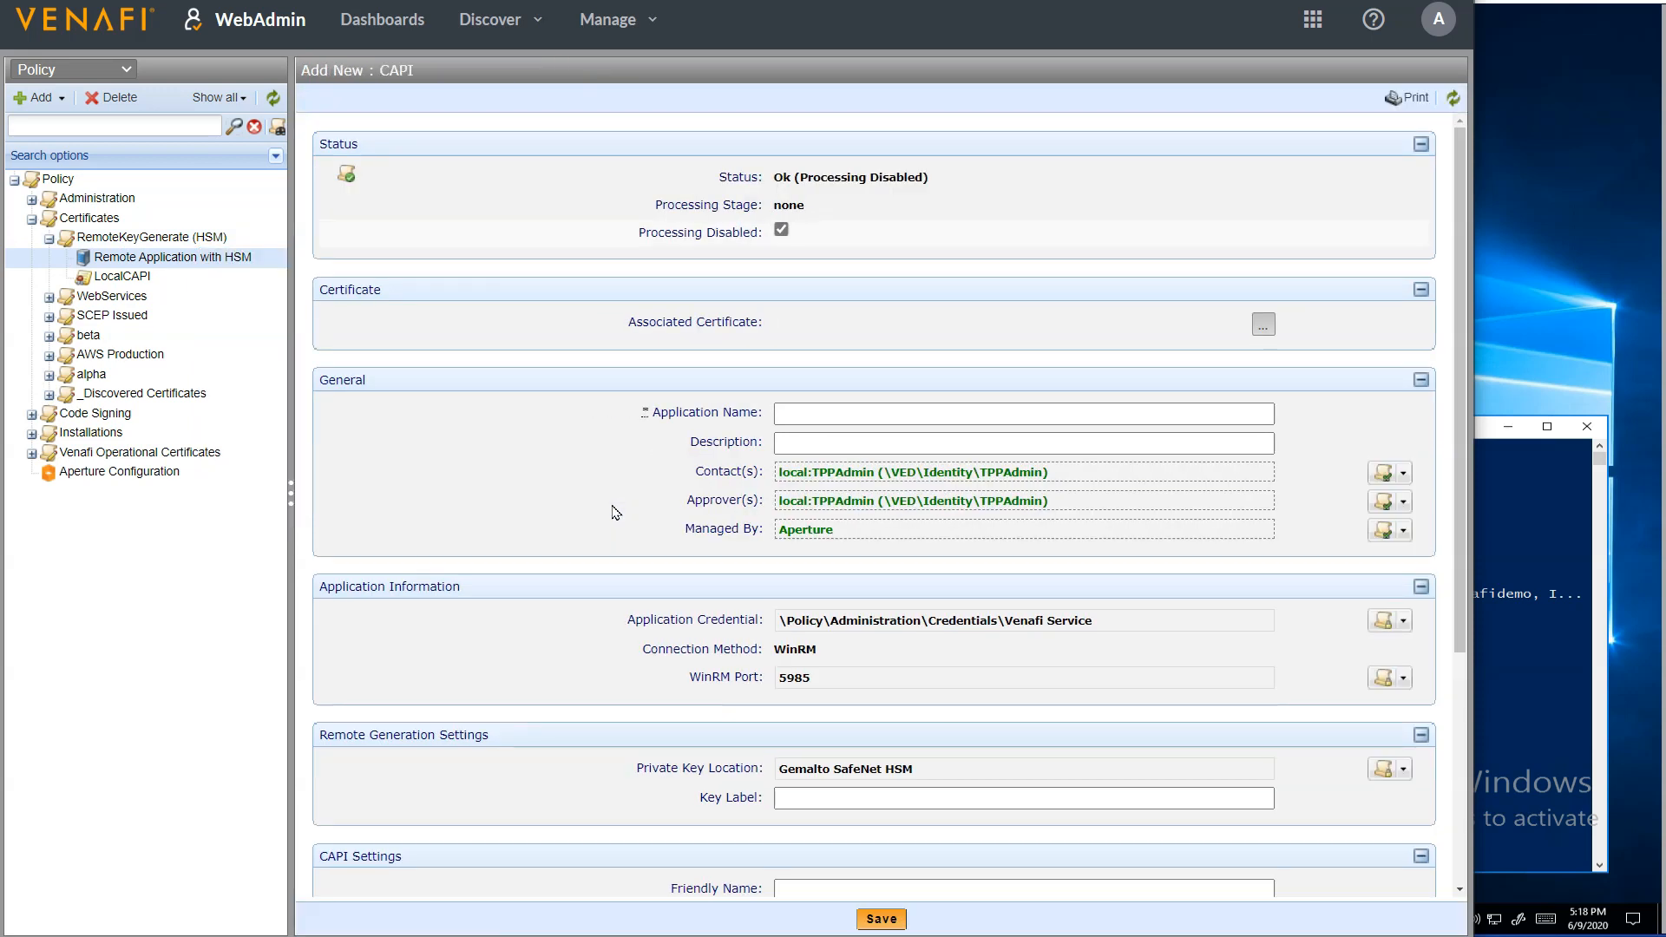
pyautogui.click(780, 229)
# Associate the LocalCAPI certificate from Certificates\RemoteKeyGenerate (HSM) with the CAPI application
pyautogui.click(1263, 323)
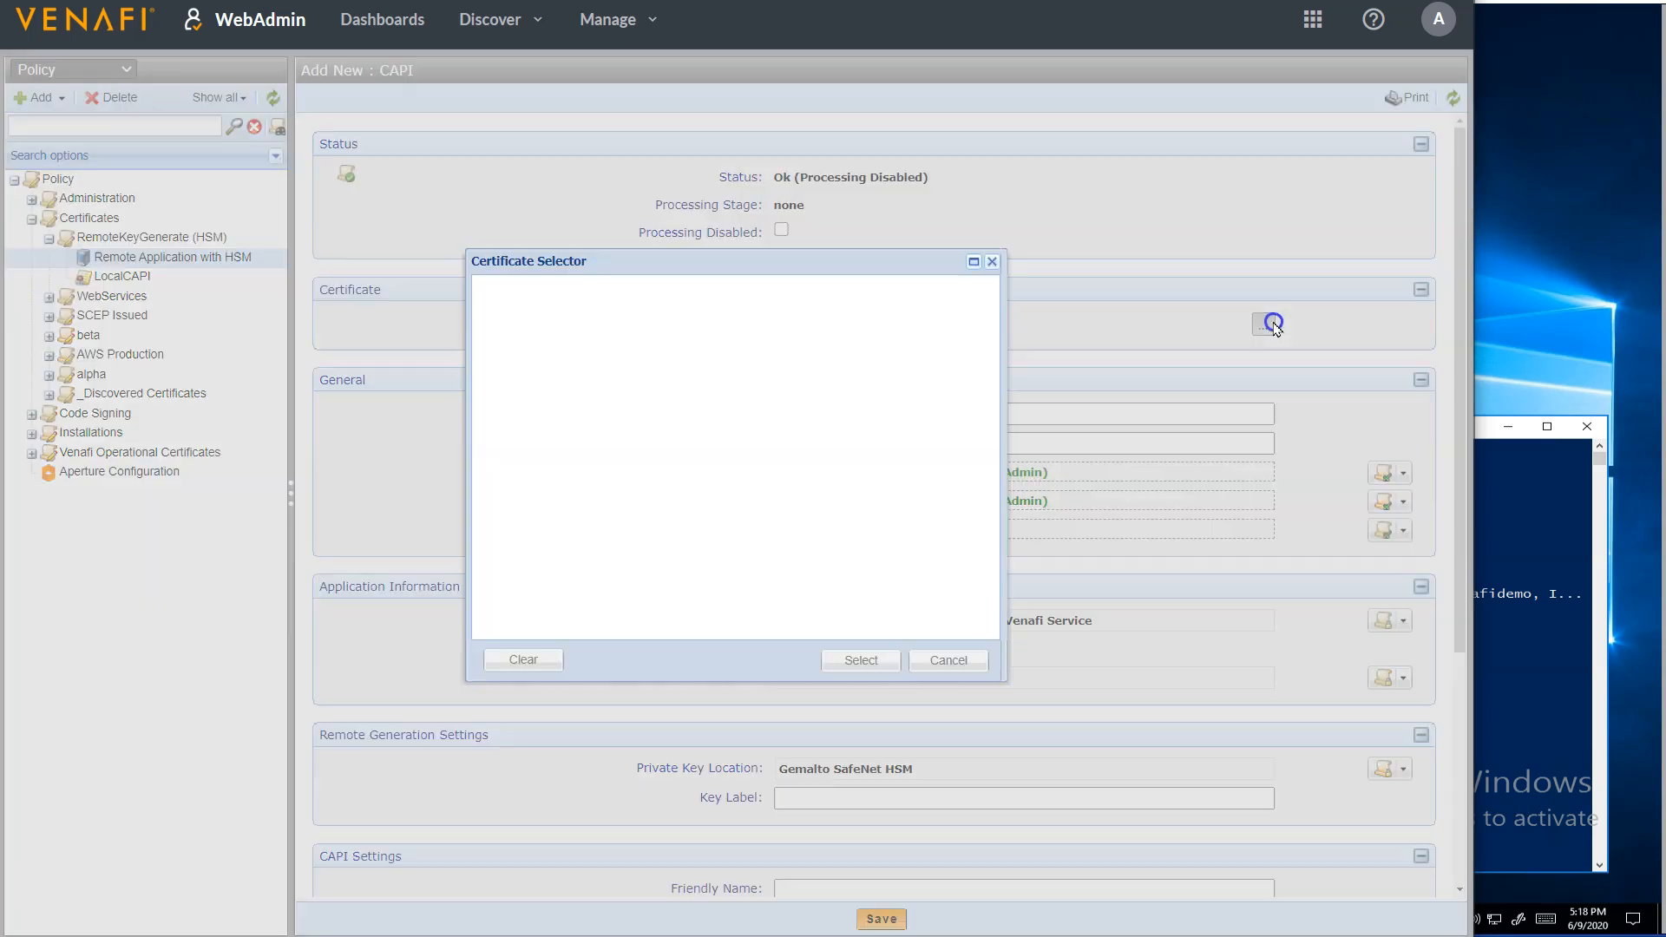
pyautogui.click(498, 391)
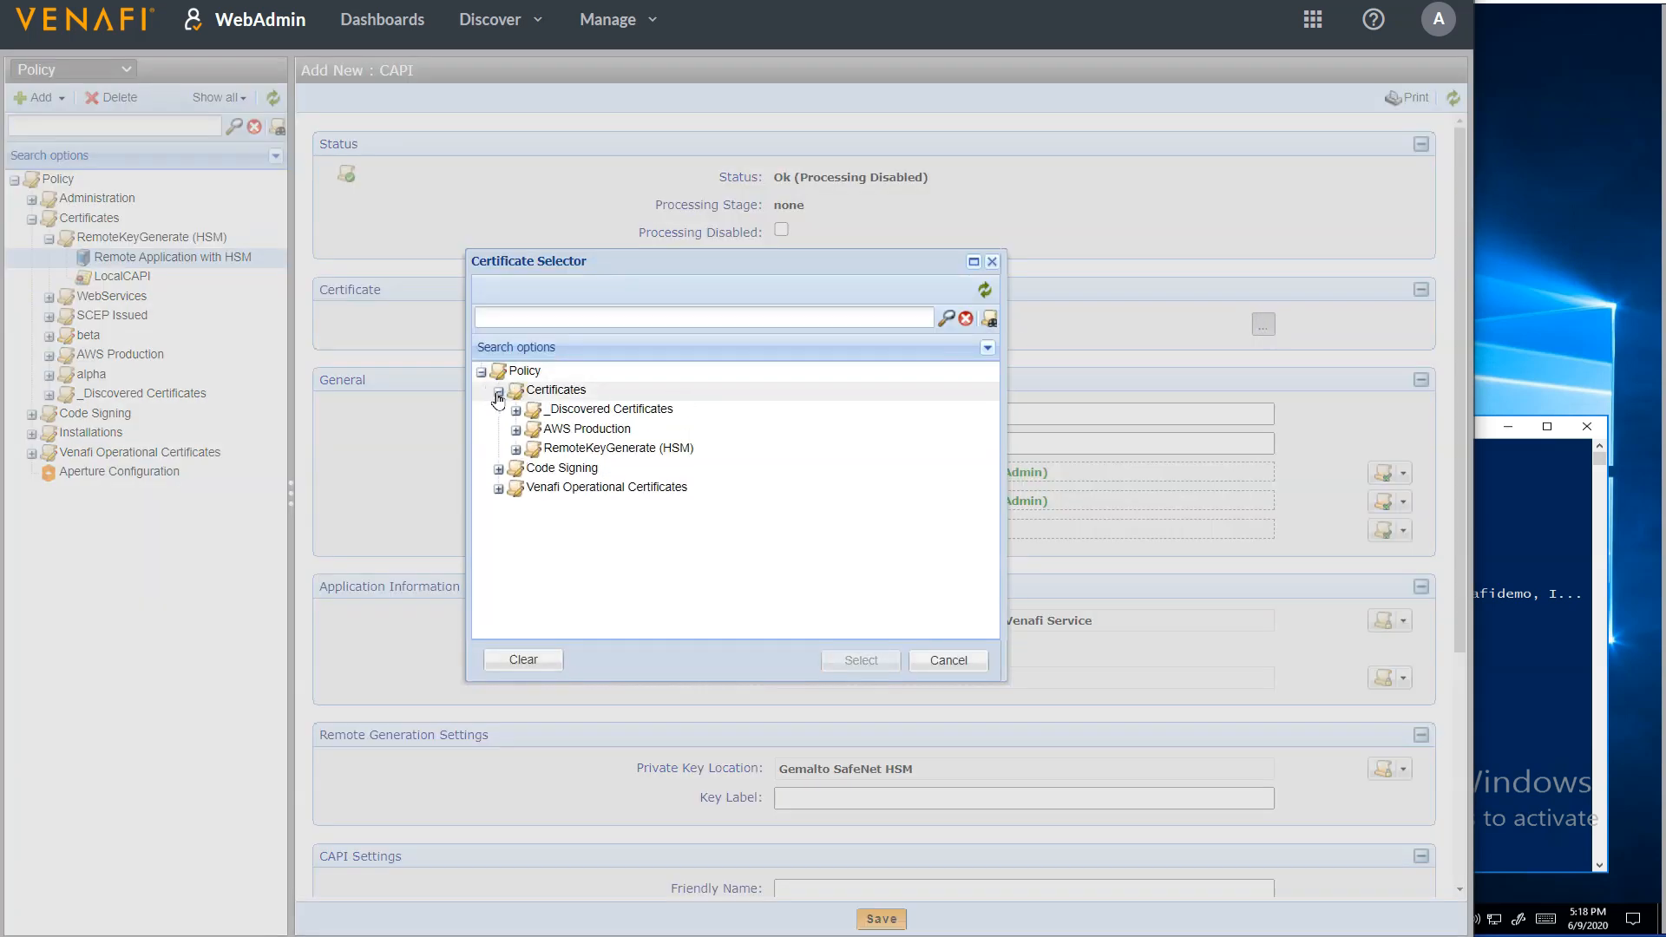
pyautogui.click(515, 449)
pyautogui.click(562, 469)
pyautogui.click(860, 661)
# Name the CAPI application Remote App 01
pyautogui.click(977, 443)
pyautogui.click(998, 415)
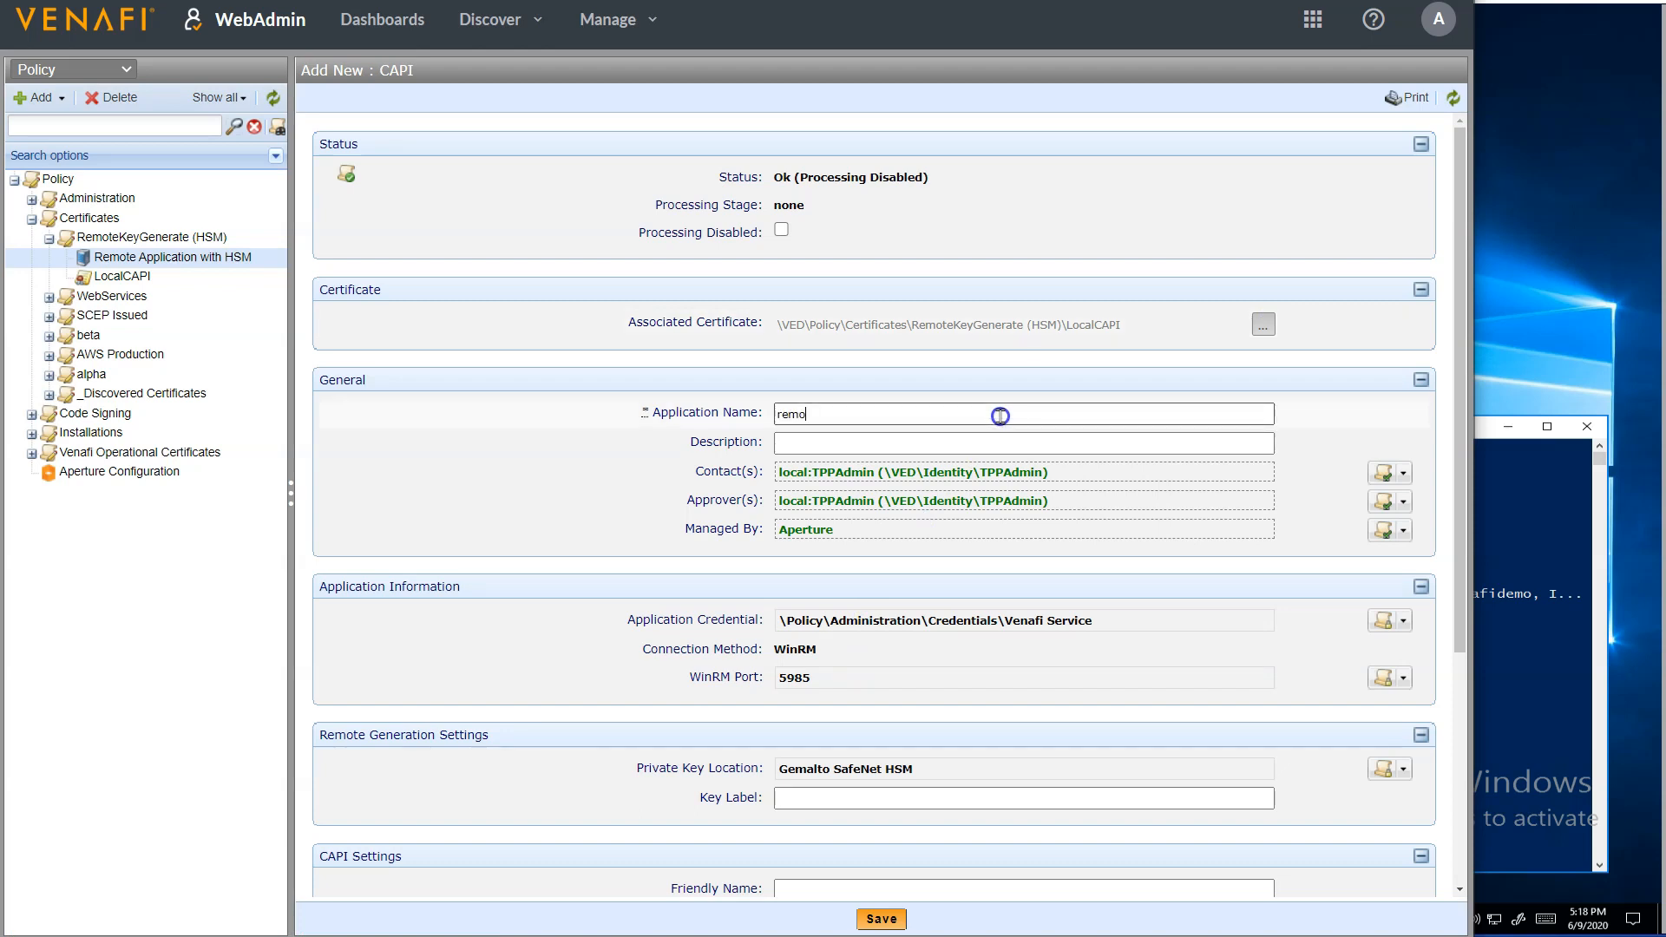
pyautogui.write('remote App 01')
pyautogui.moveTo(789, 415); pyautogui.dragTo(752, 414)
pyautogui.write('Re')
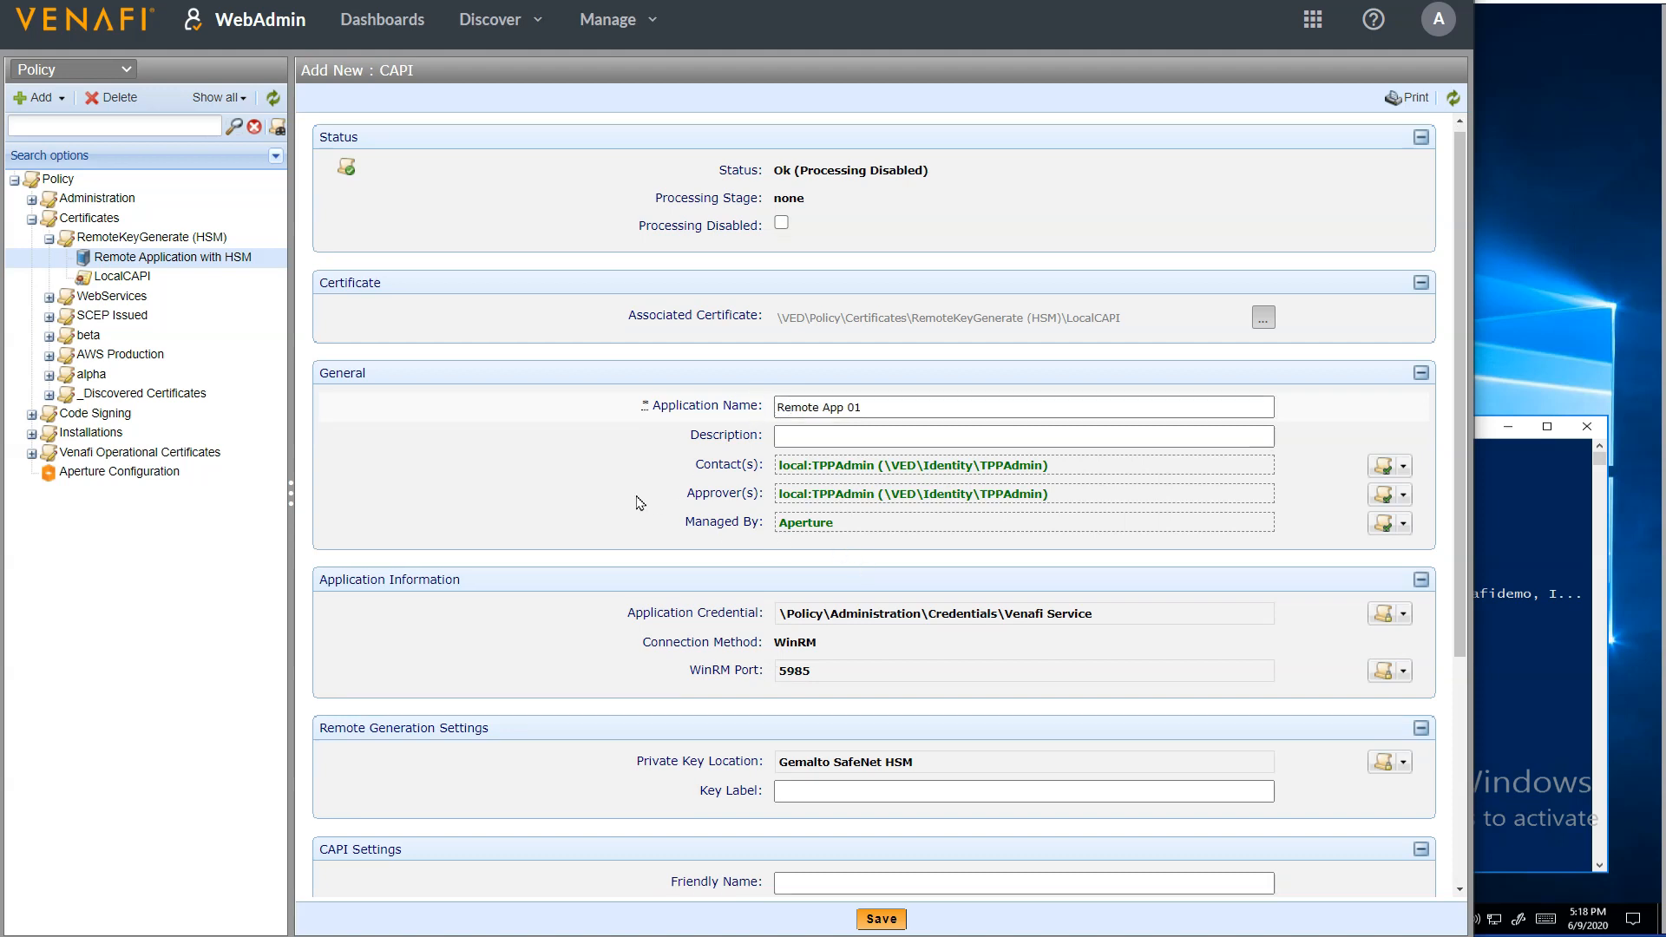
# Set the CAPI friendly name to Generated by TPP and save the application
pyautogui.scroll(-3, 639, 497)
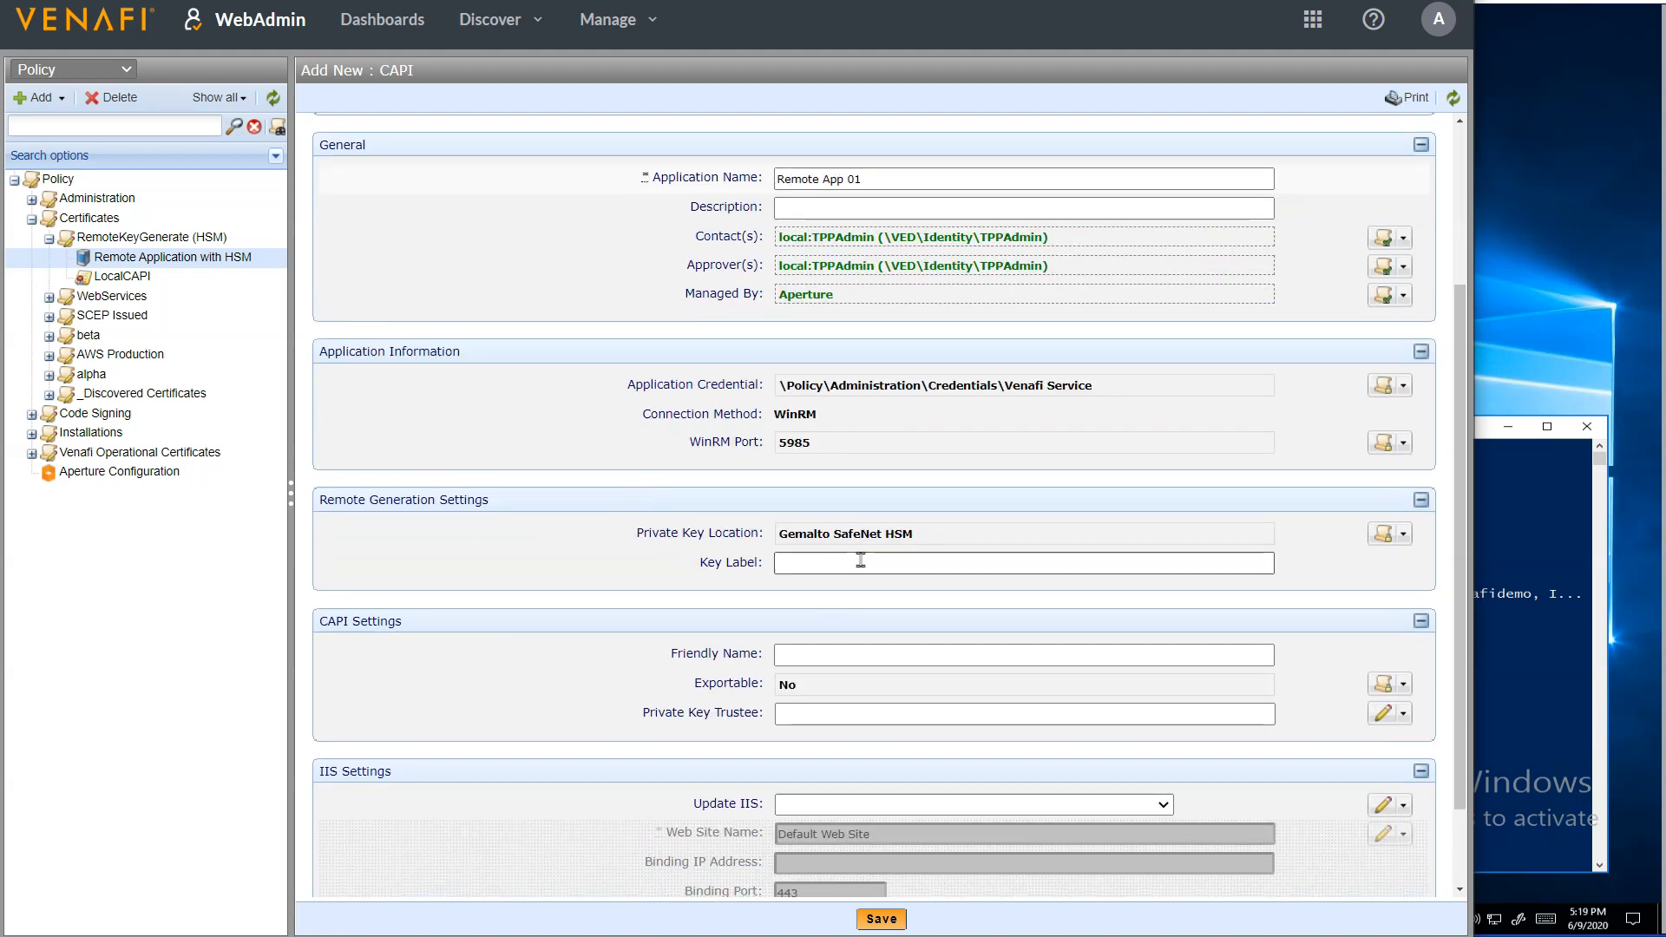
pyautogui.click(841, 650)
pyautogui.write('Generated by TPP')
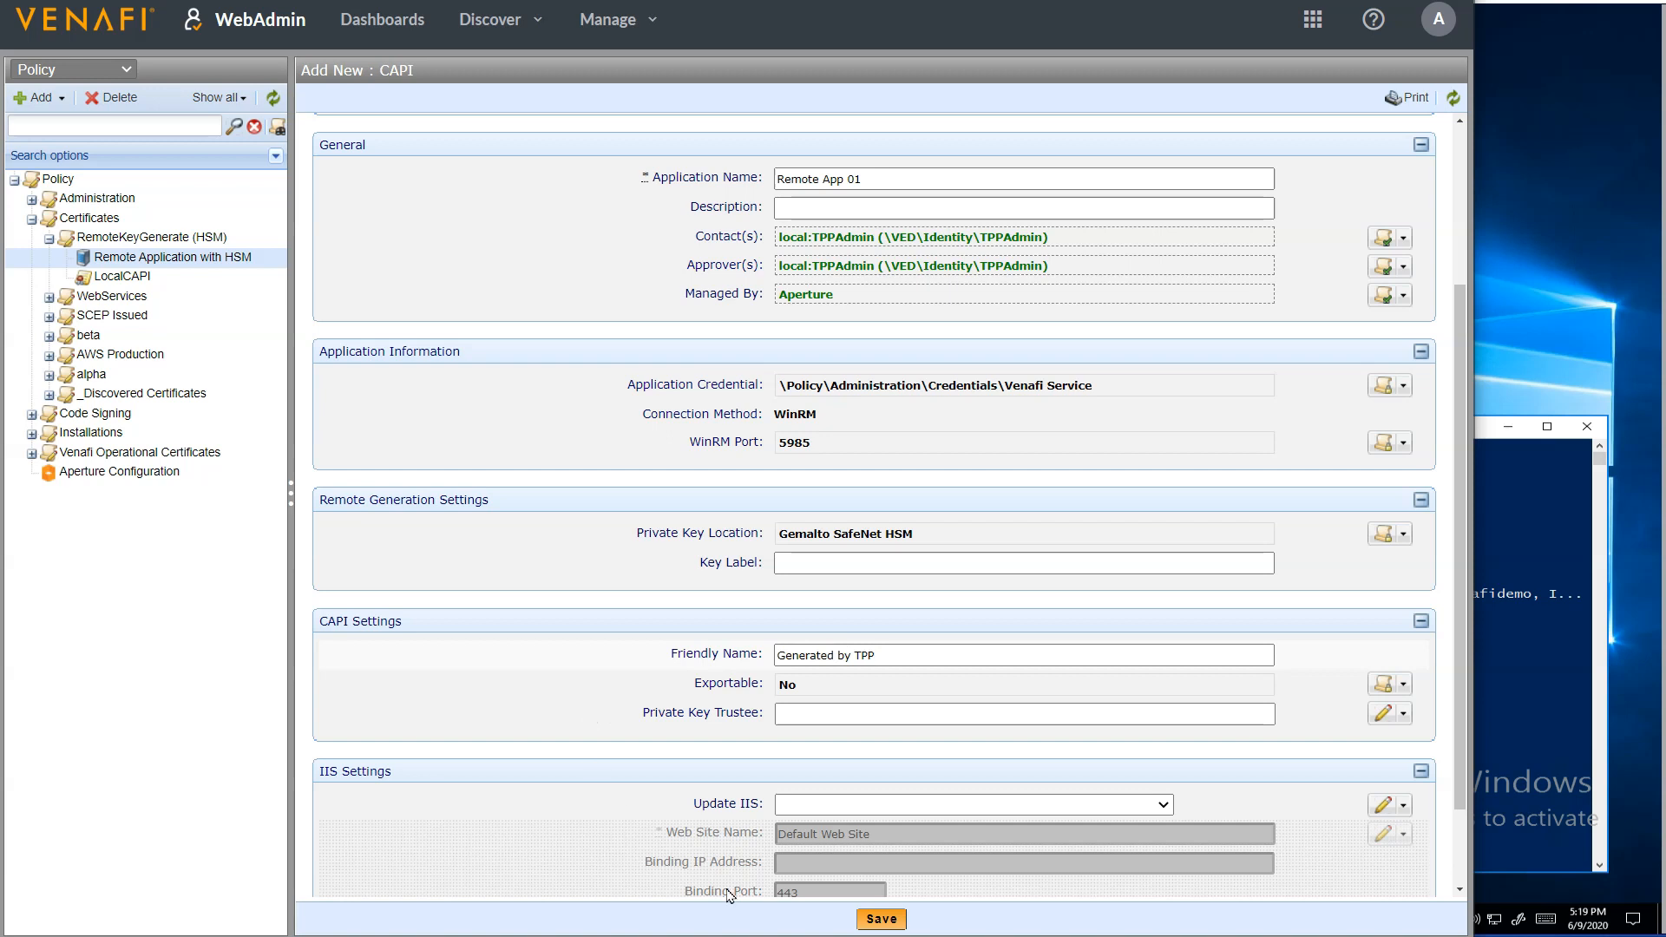
pyautogui.click(884, 923)
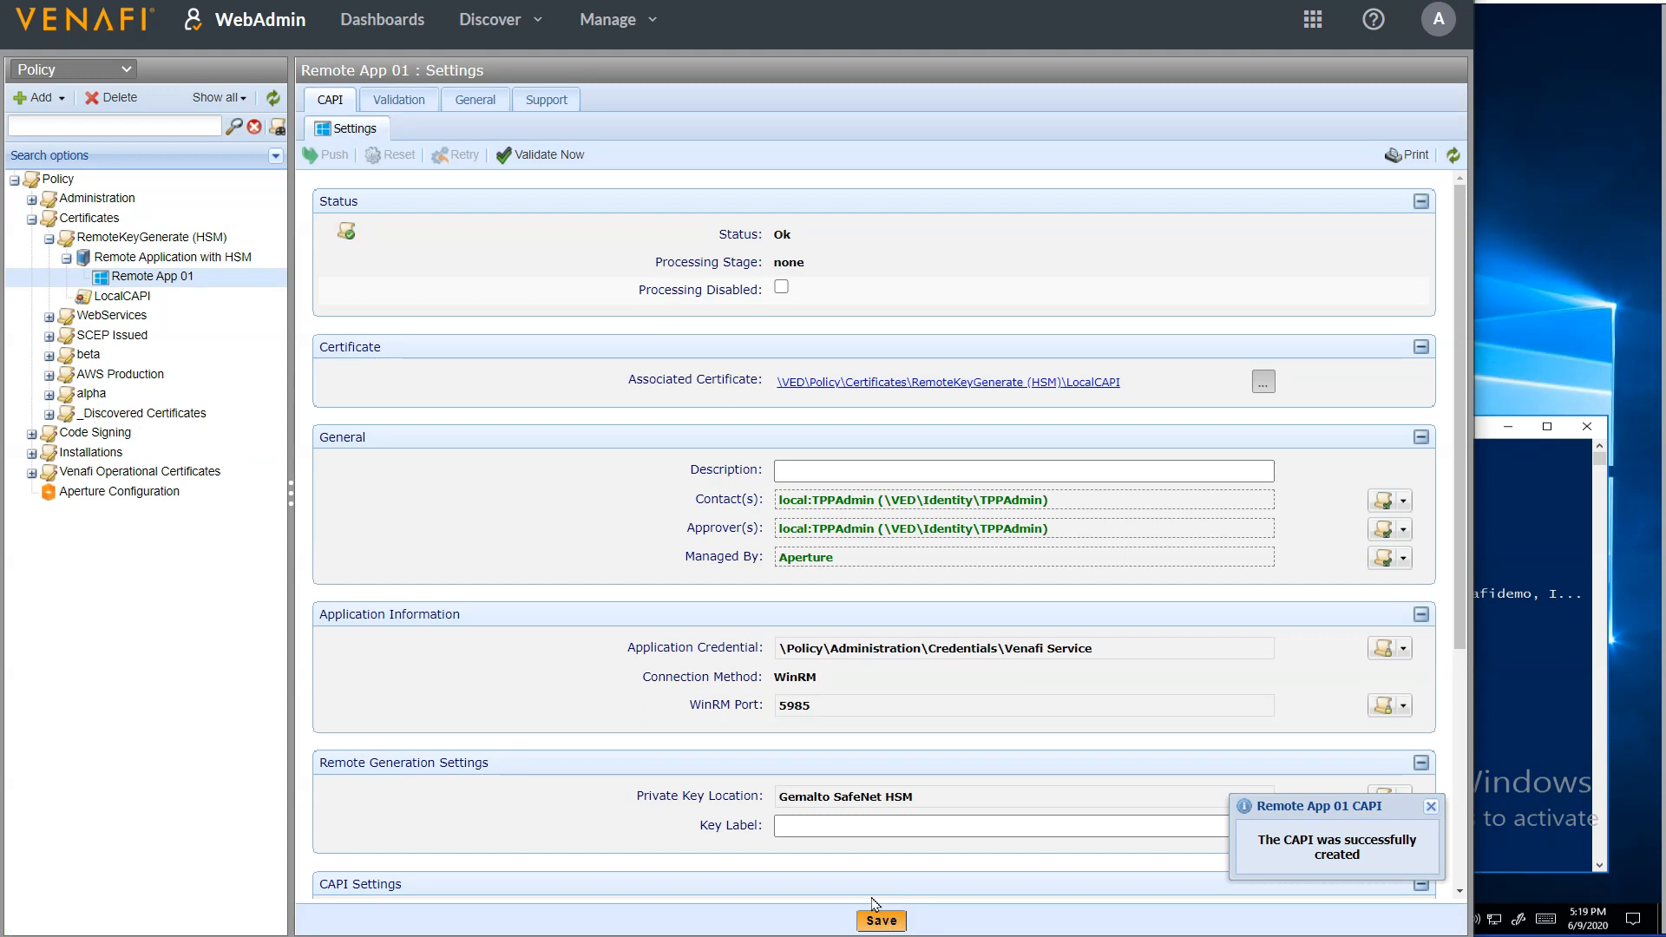
# Renew the LocalCAPI certificate and confirm the renewal
pyautogui.click(113, 297)
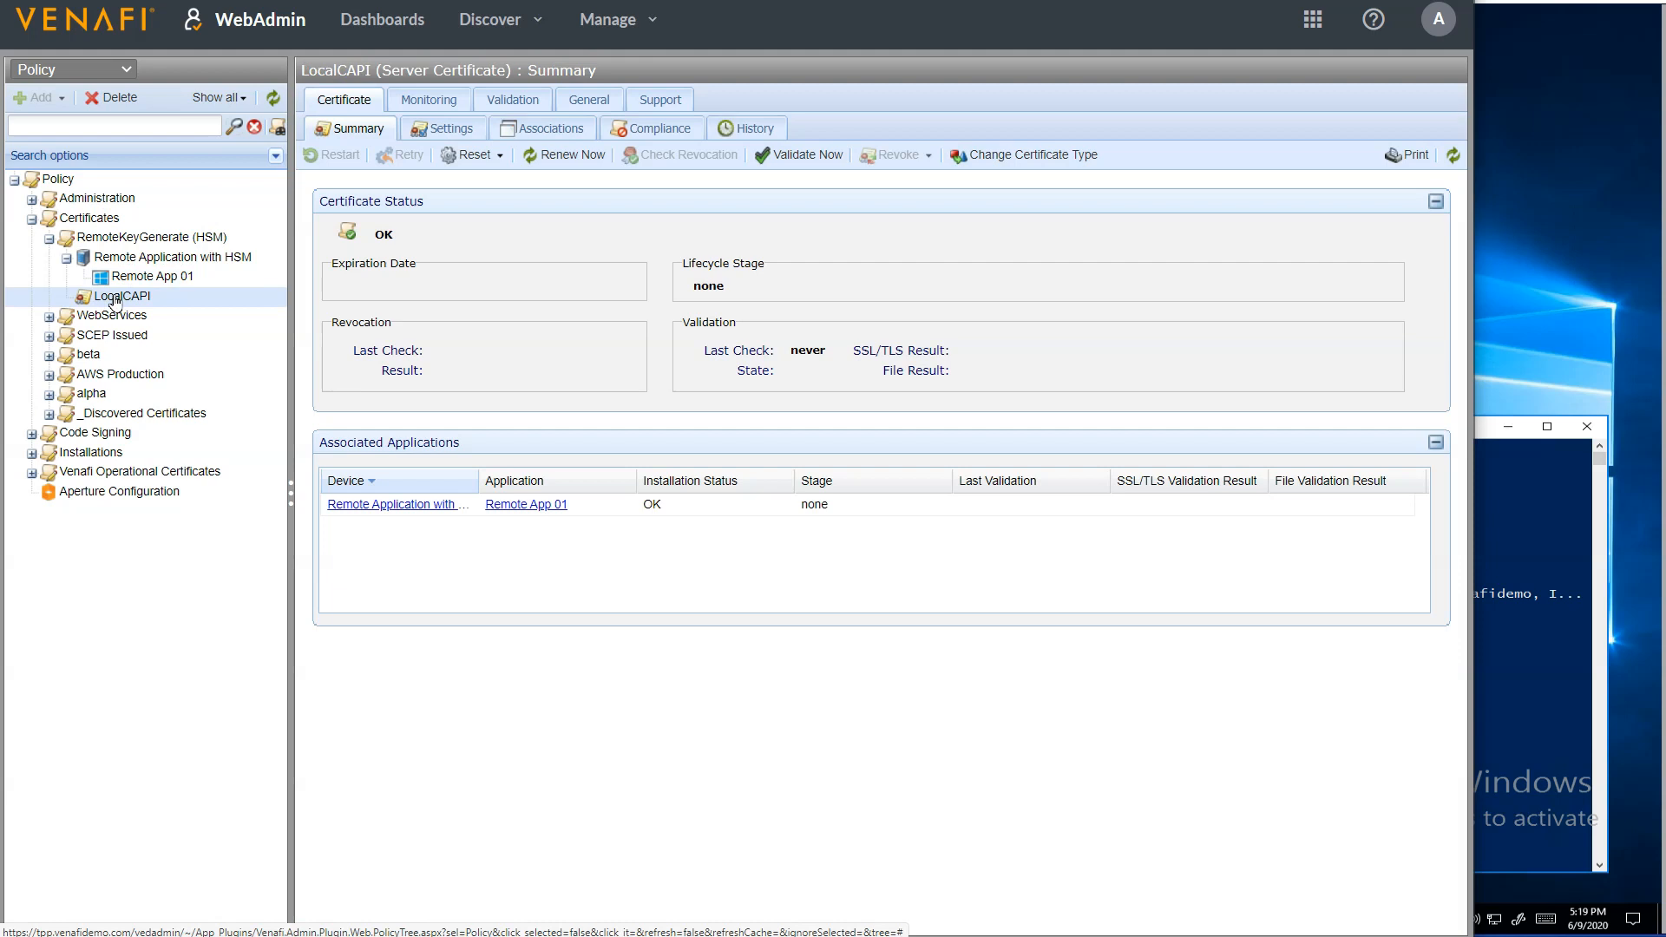
pyautogui.click(561, 158)
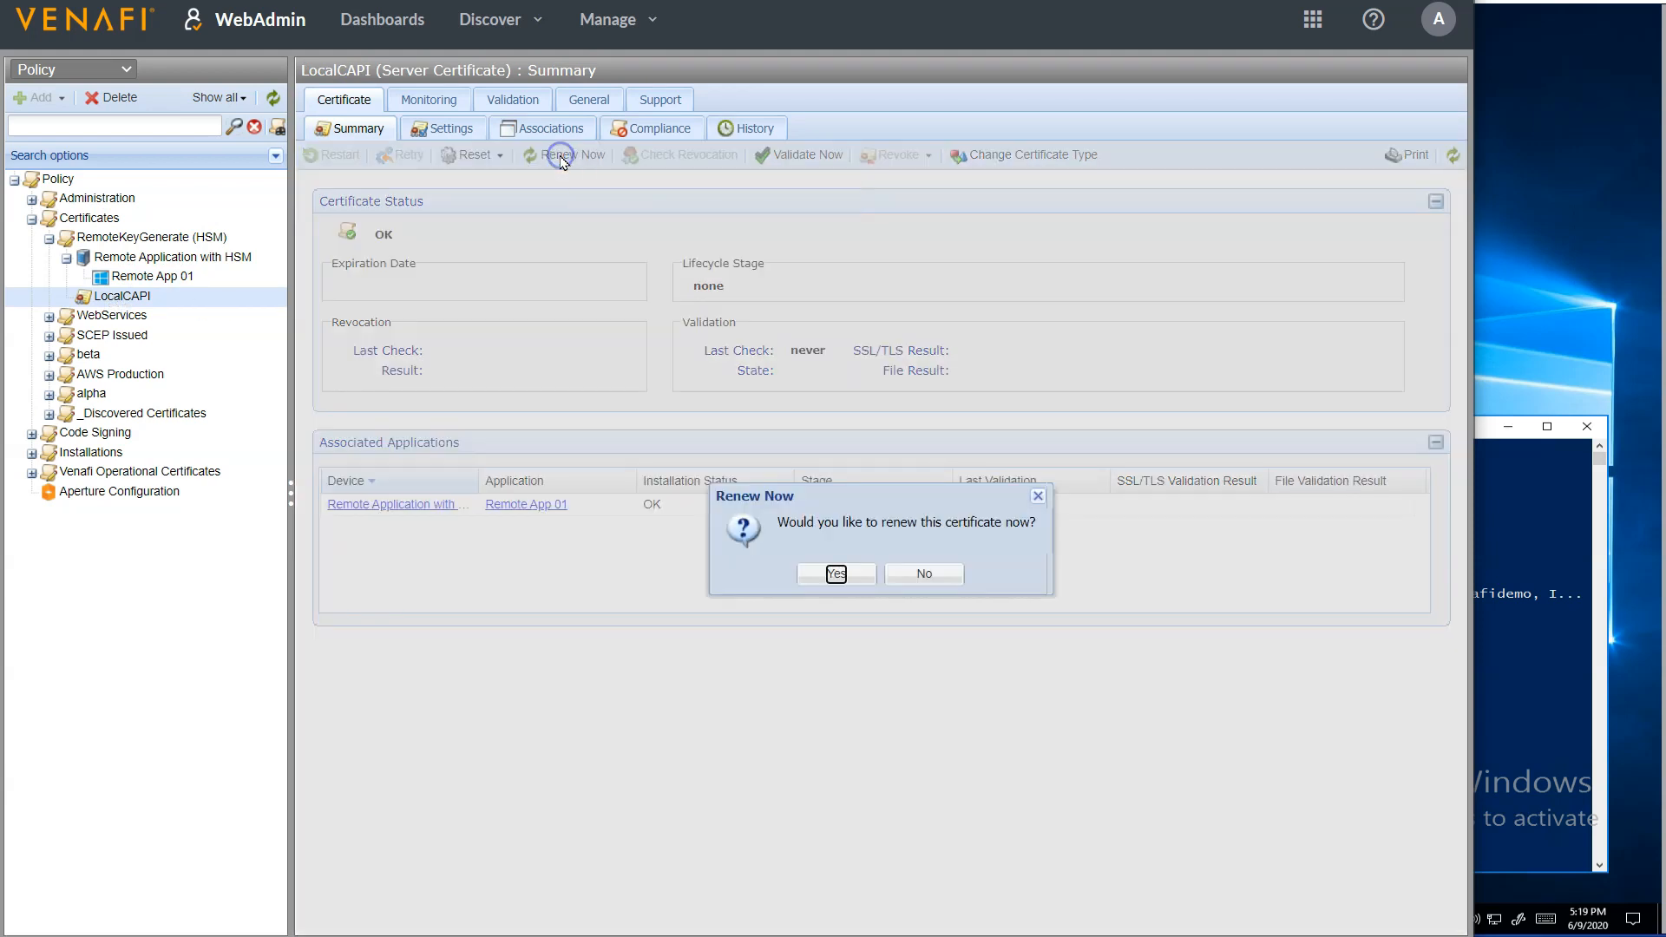
pyautogui.click(835, 576)
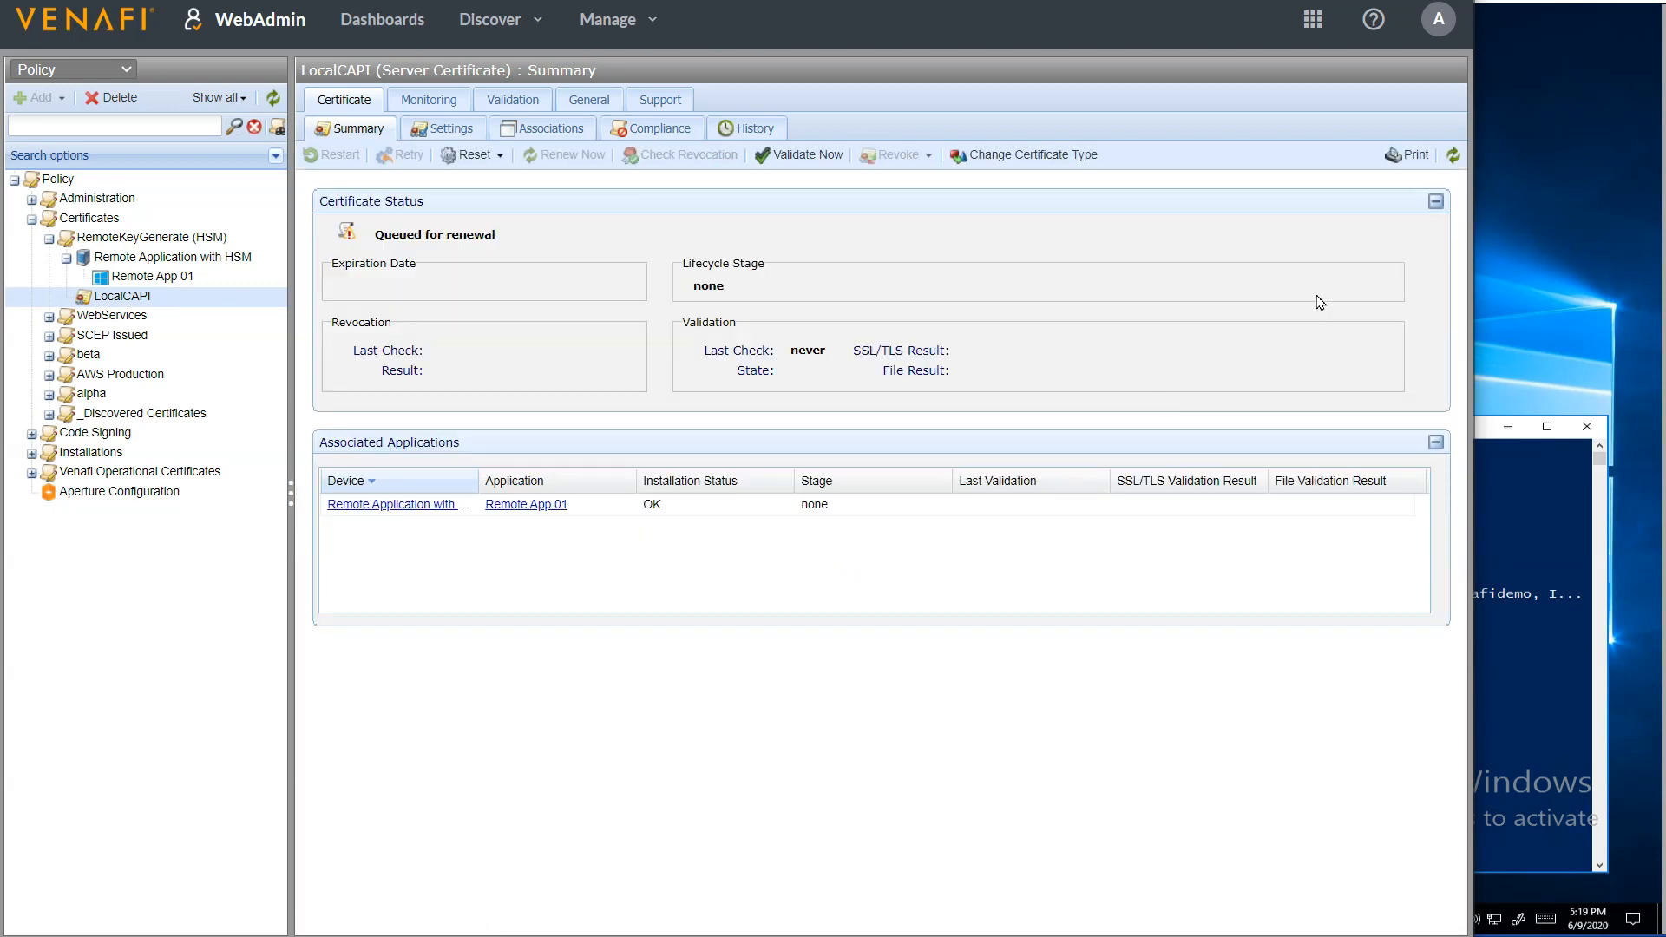
# Refresh the LocalCAPI certificate summary repeatedly to follow its lifecycle stage and installation status
pyautogui.click(1452, 156)
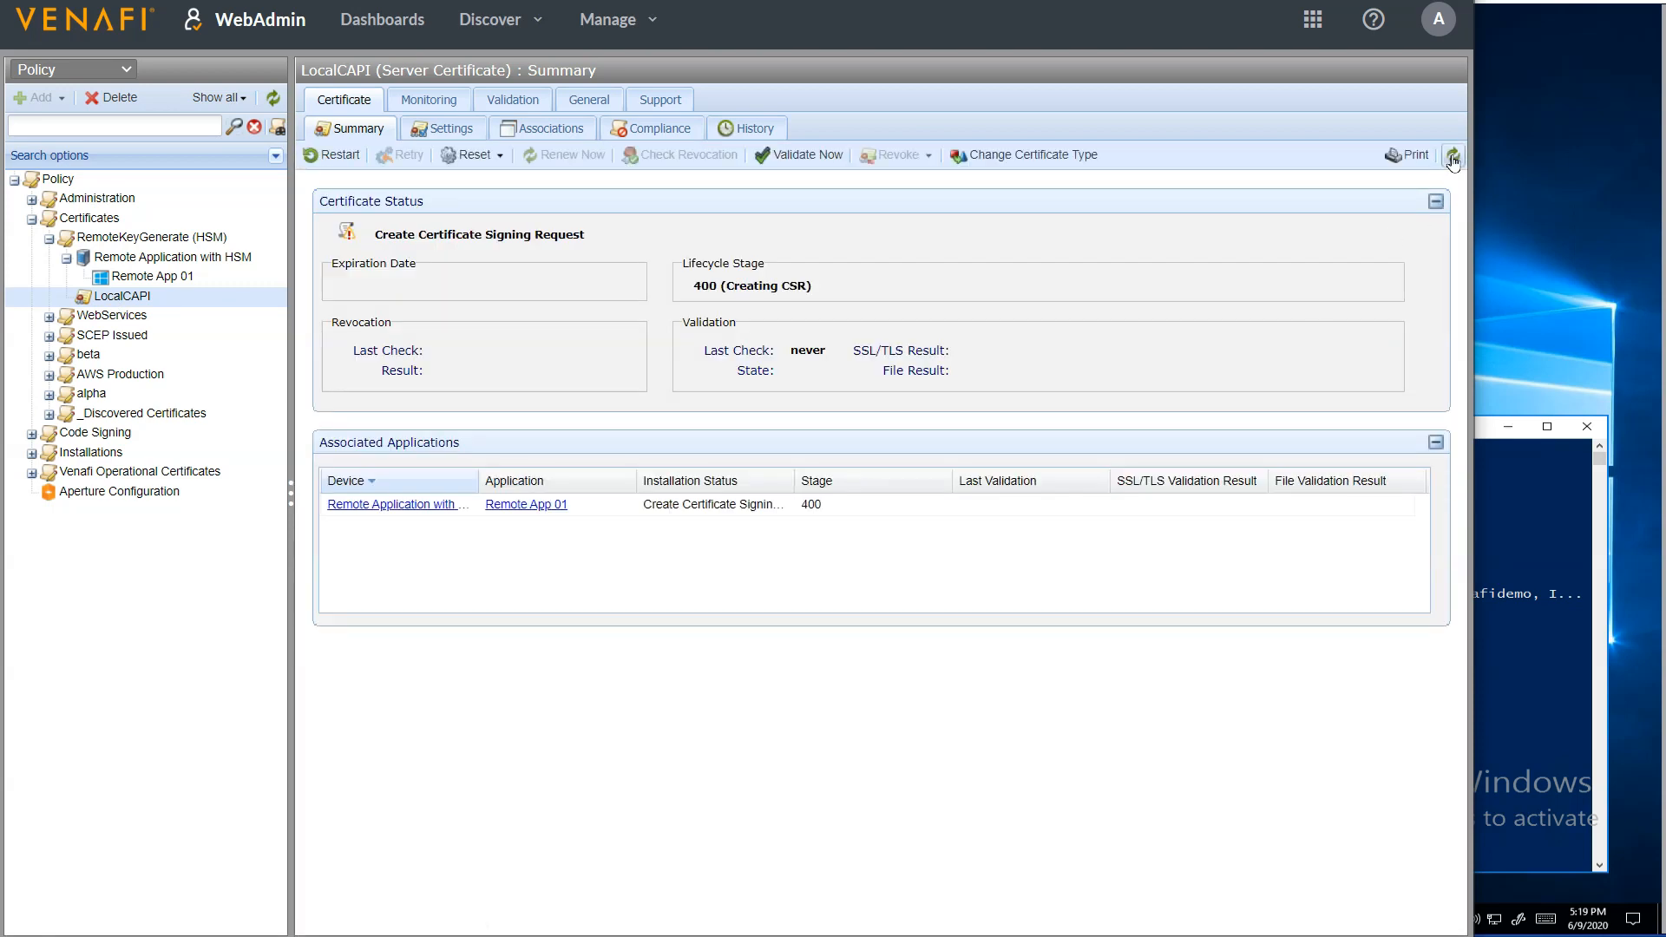
pyautogui.click(1452, 156)
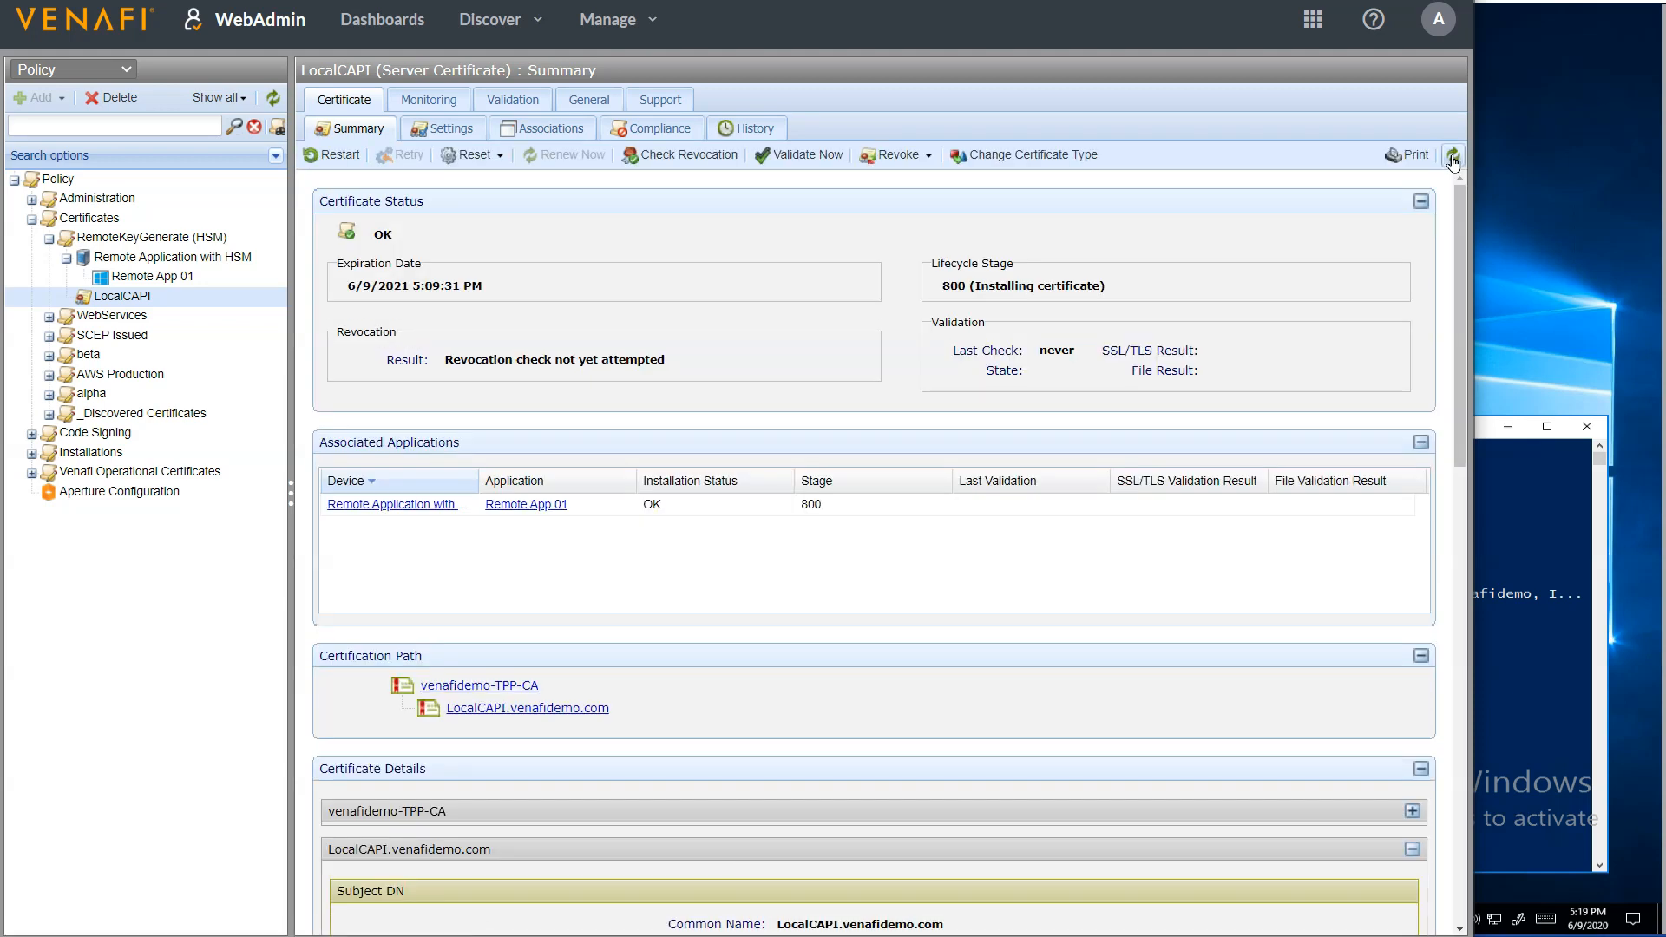
pyautogui.click(1452, 158)
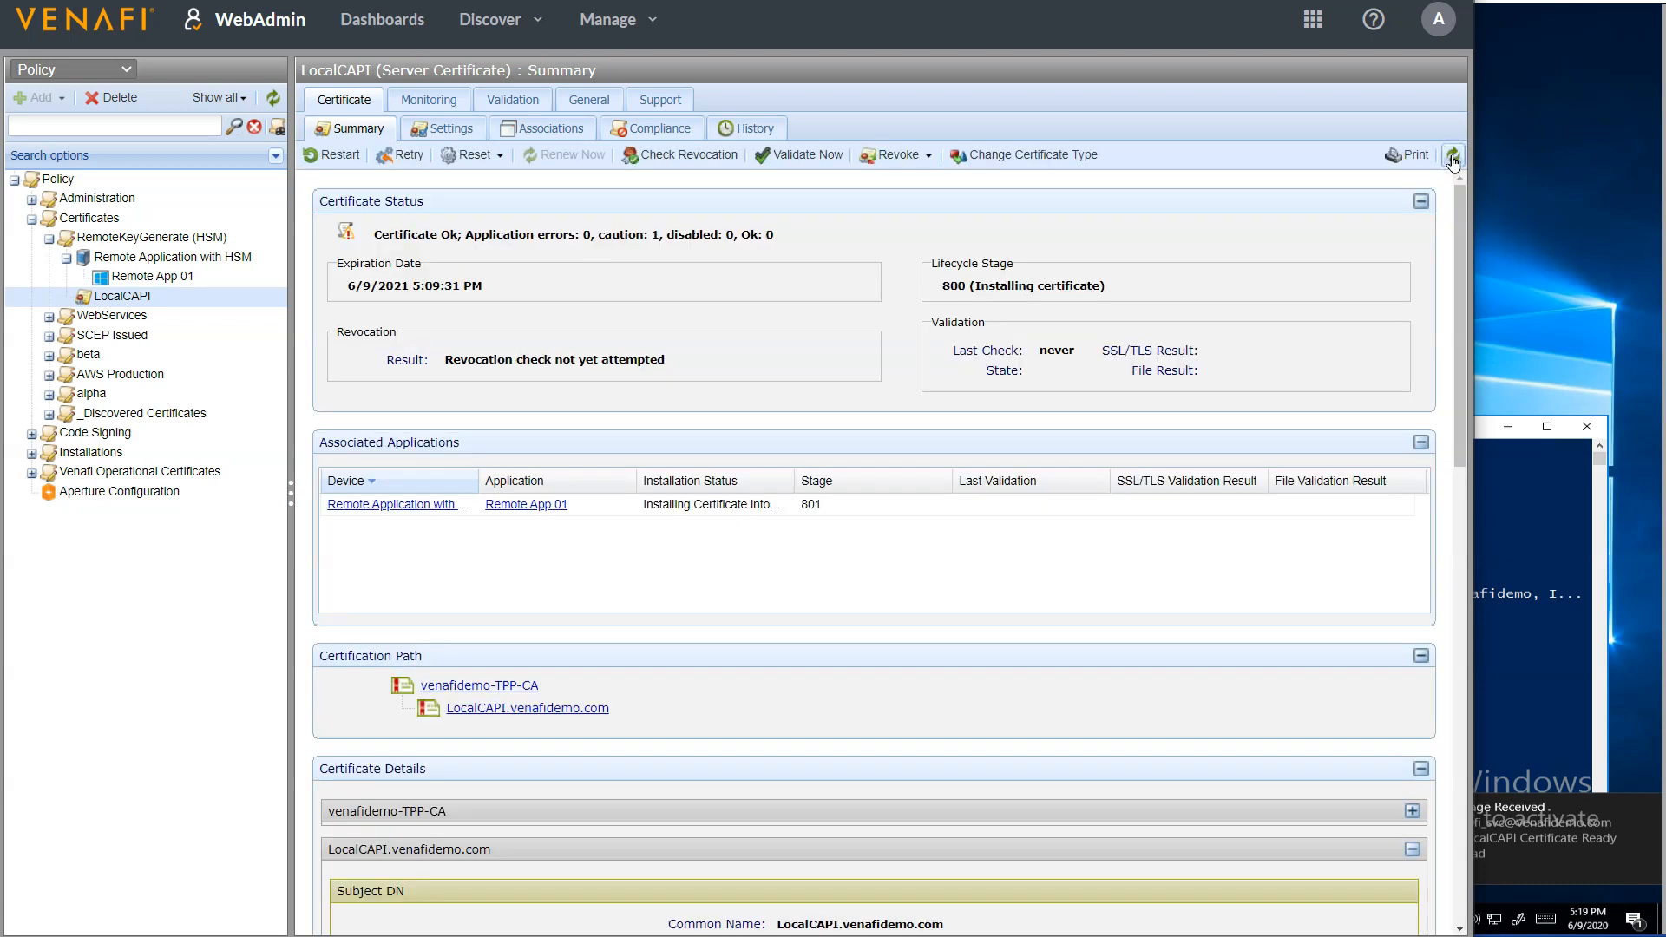
pyautogui.click(1452, 158)
pyautogui.click(1452, 158)
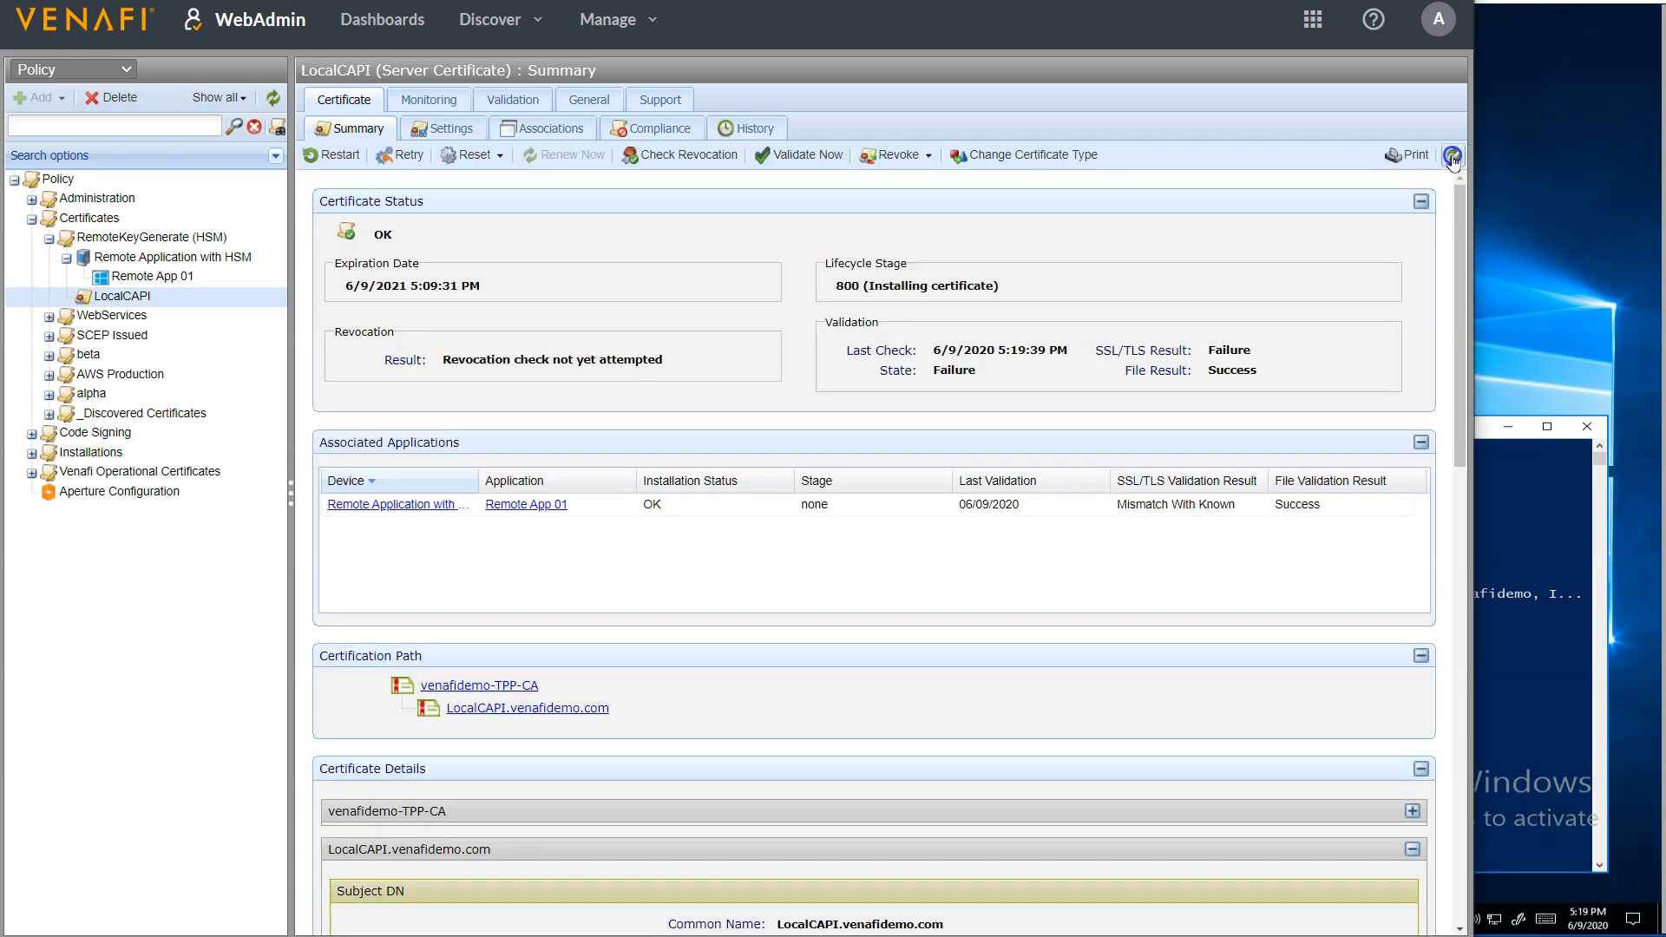
pyautogui.click(1452, 158)
# Switch to PowerShell, rerun dir cert:/LocalMachine/my, and locate the LocalCAPI certificate in the listing
pyautogui.click(1504, 512)
pyautogui.press('Escape')
pyautogui.press('Up')
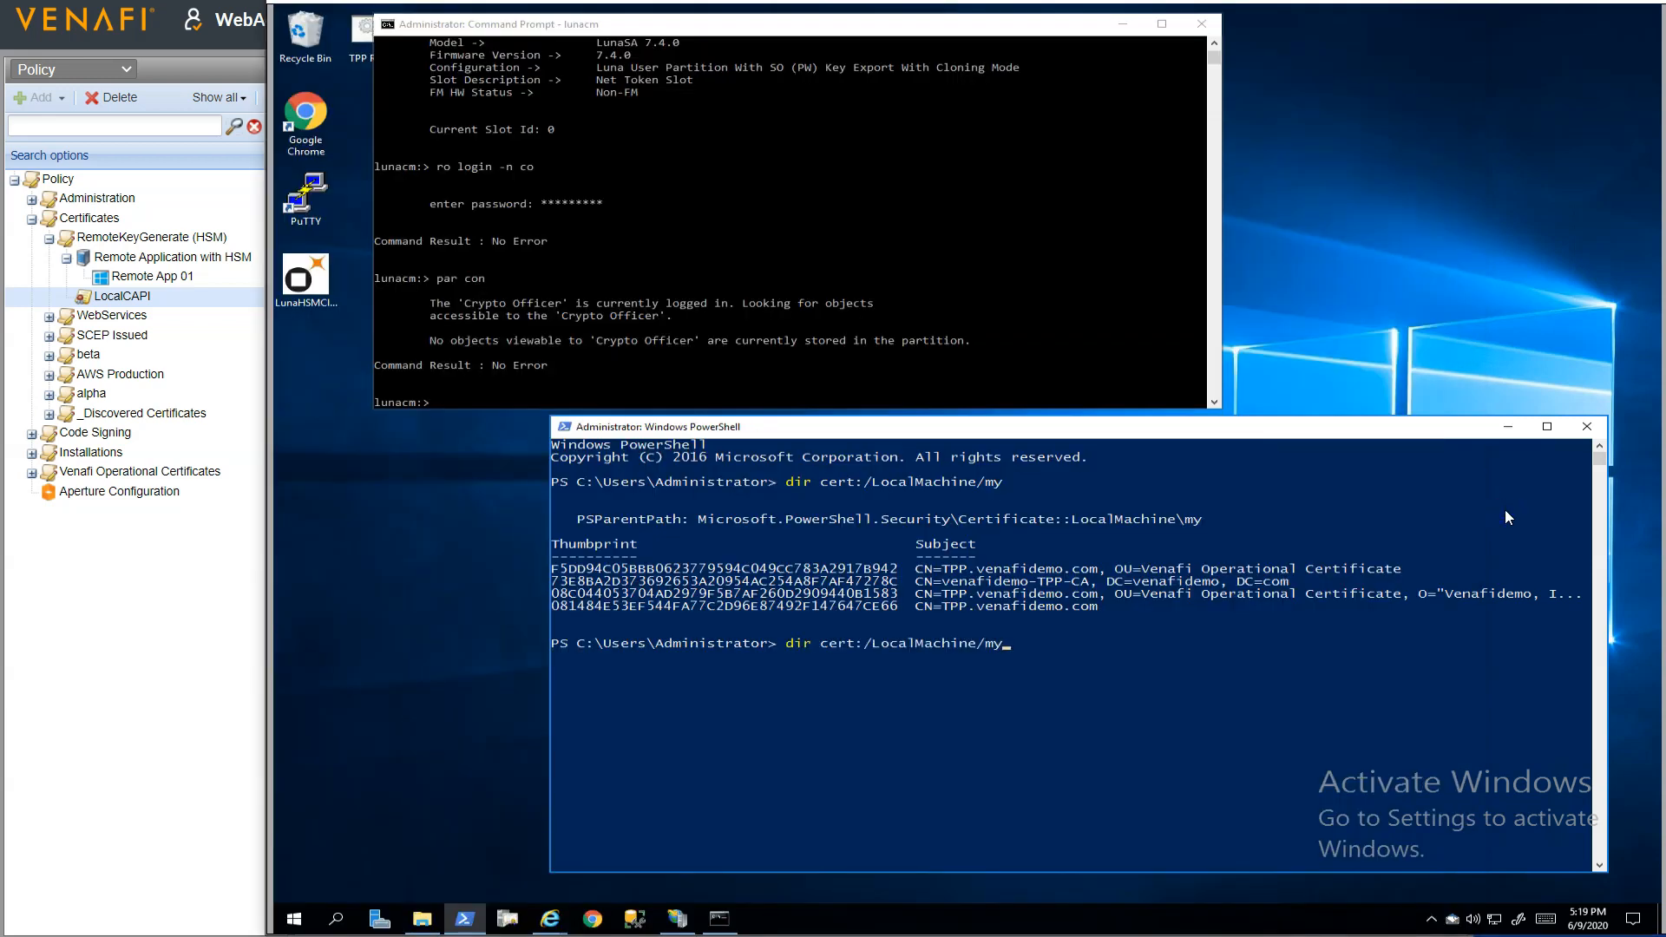
pyautogui.press('Return')
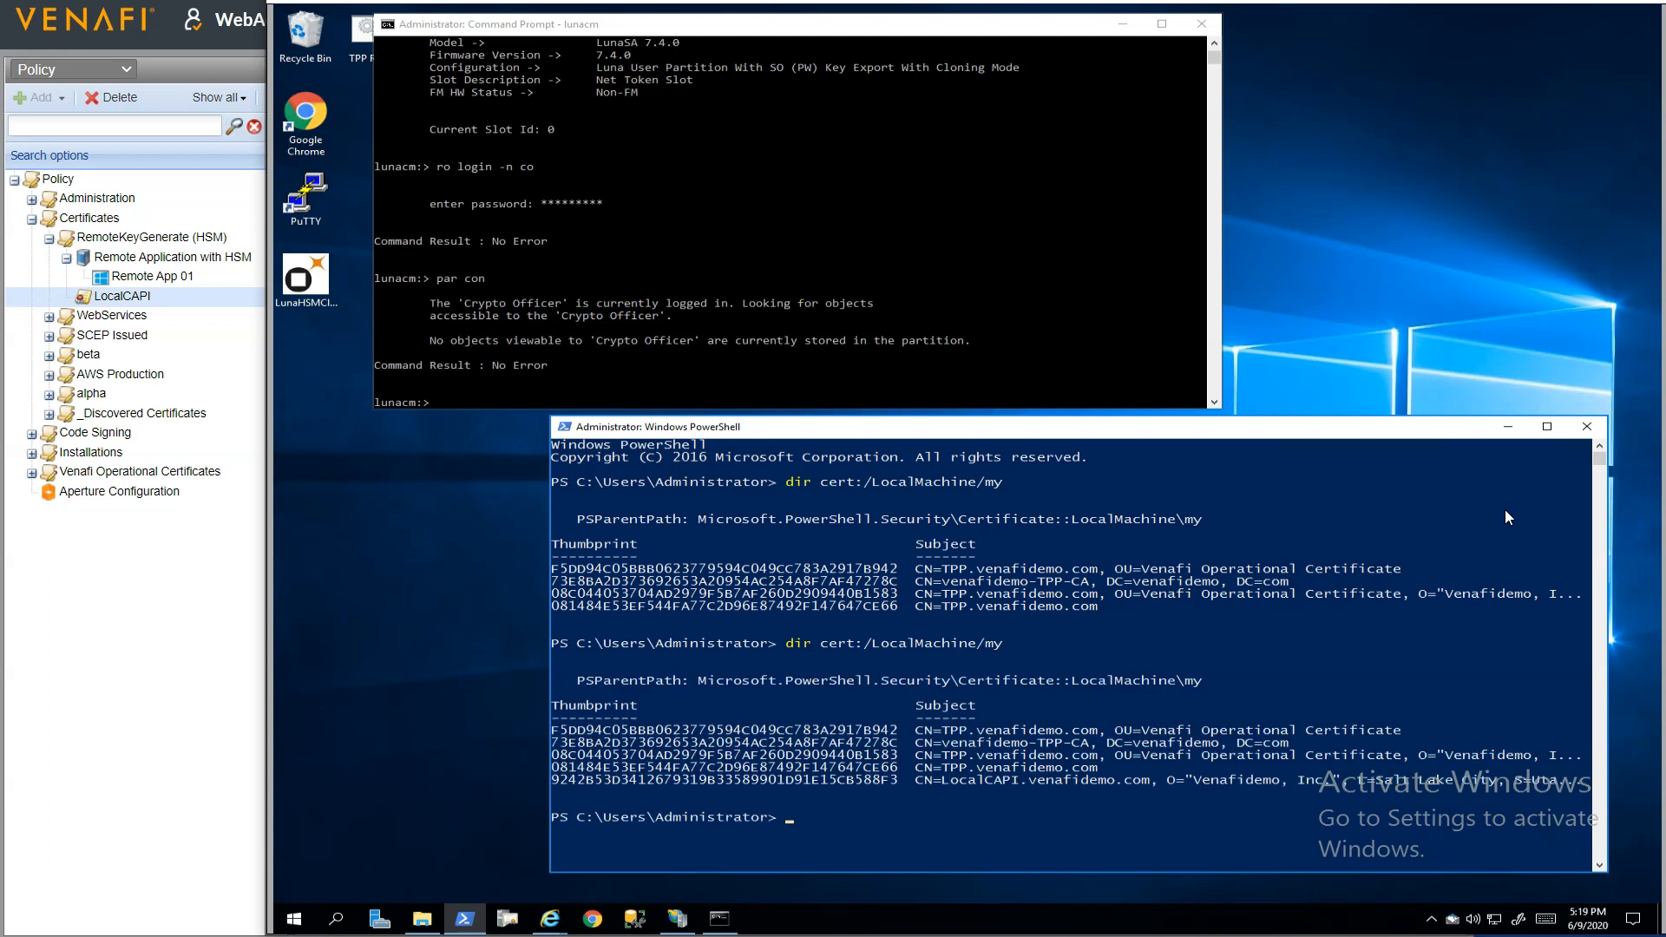
pyautogui.click(950, 780)
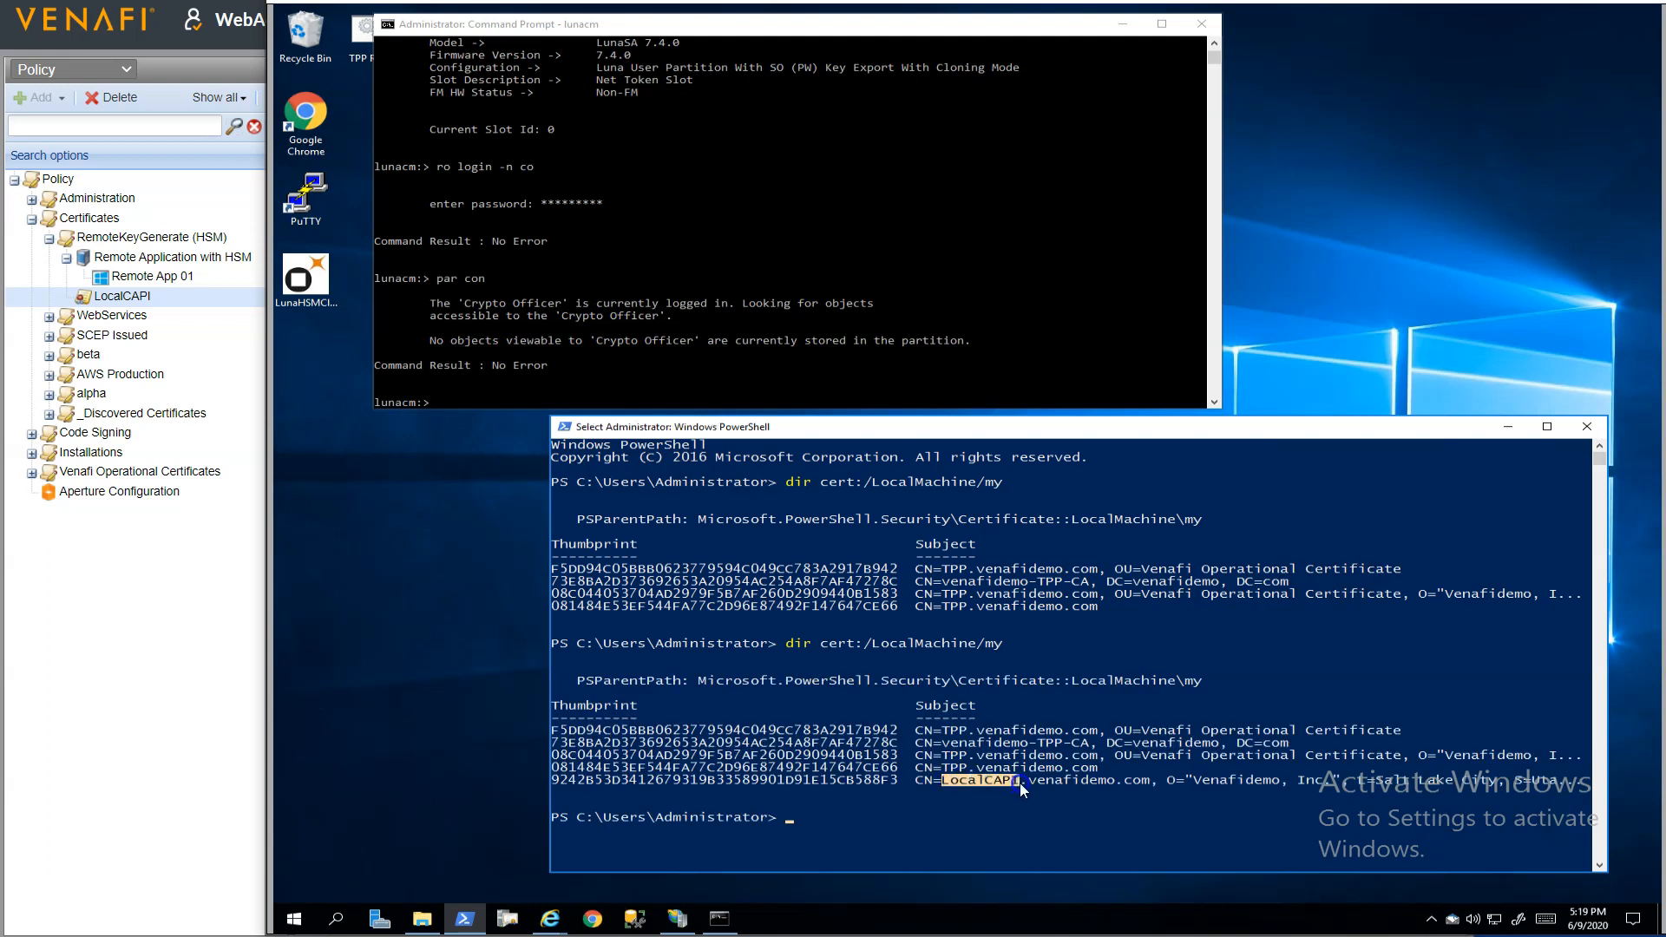
pyautogui.click(1048, 785)
# Switch to the lunacm console, list the HSM partition contents with par con, and mark the private key's label
pyautogui.click(876, 308)
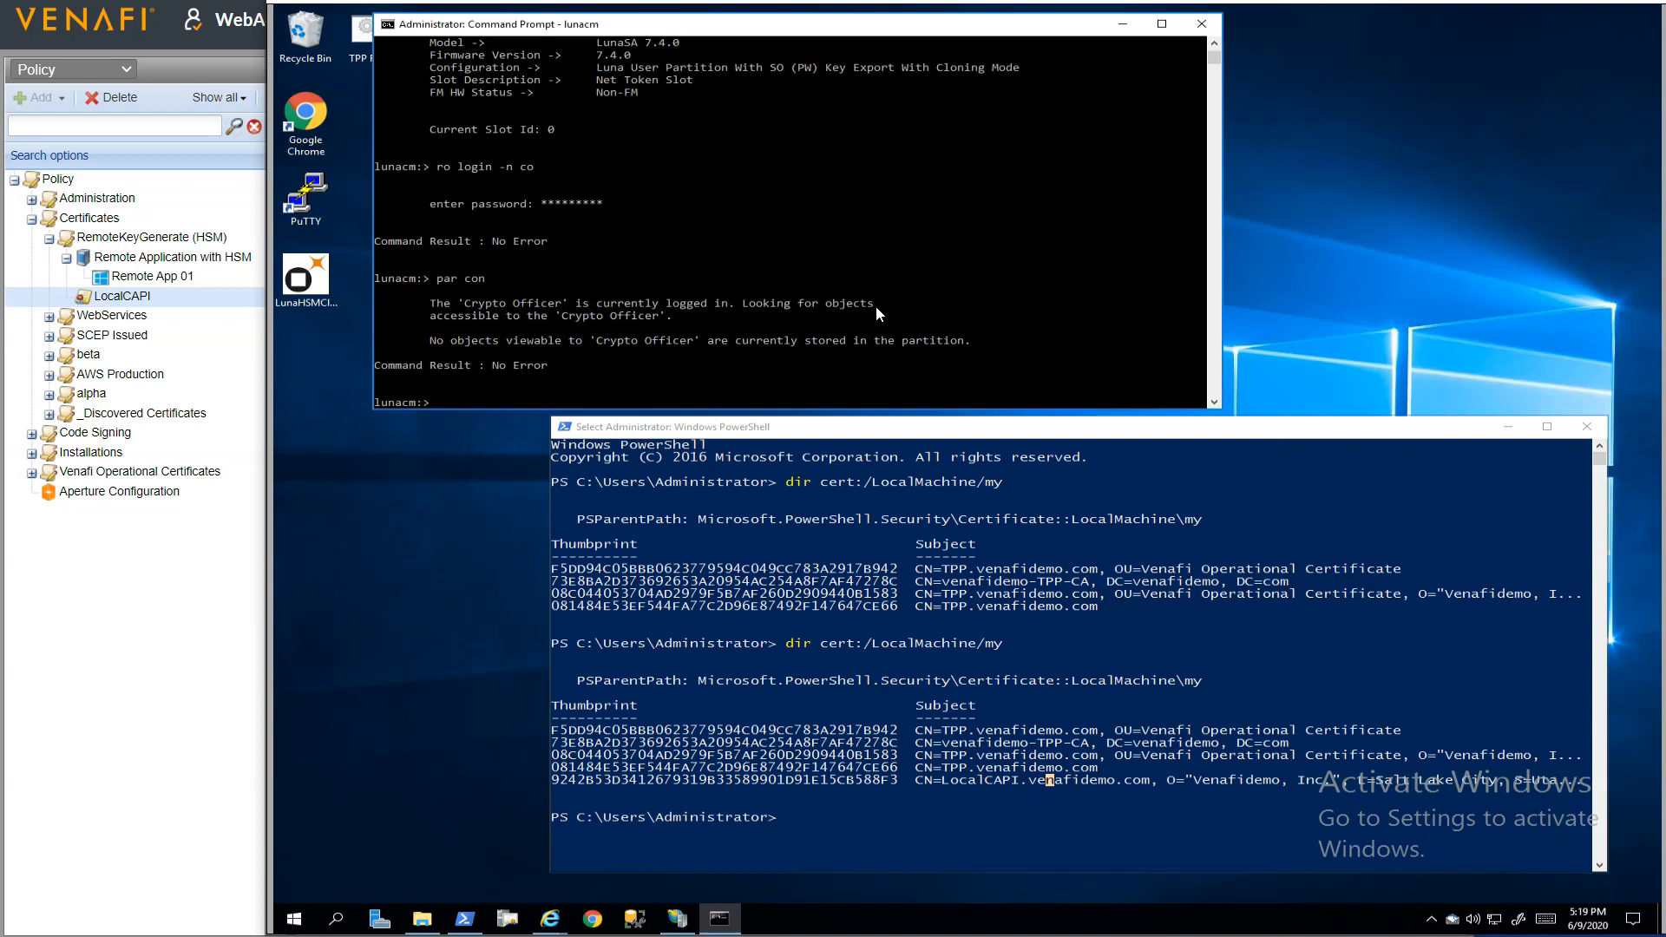
pyautogui.press('Up')
pyautogui.press('Return')
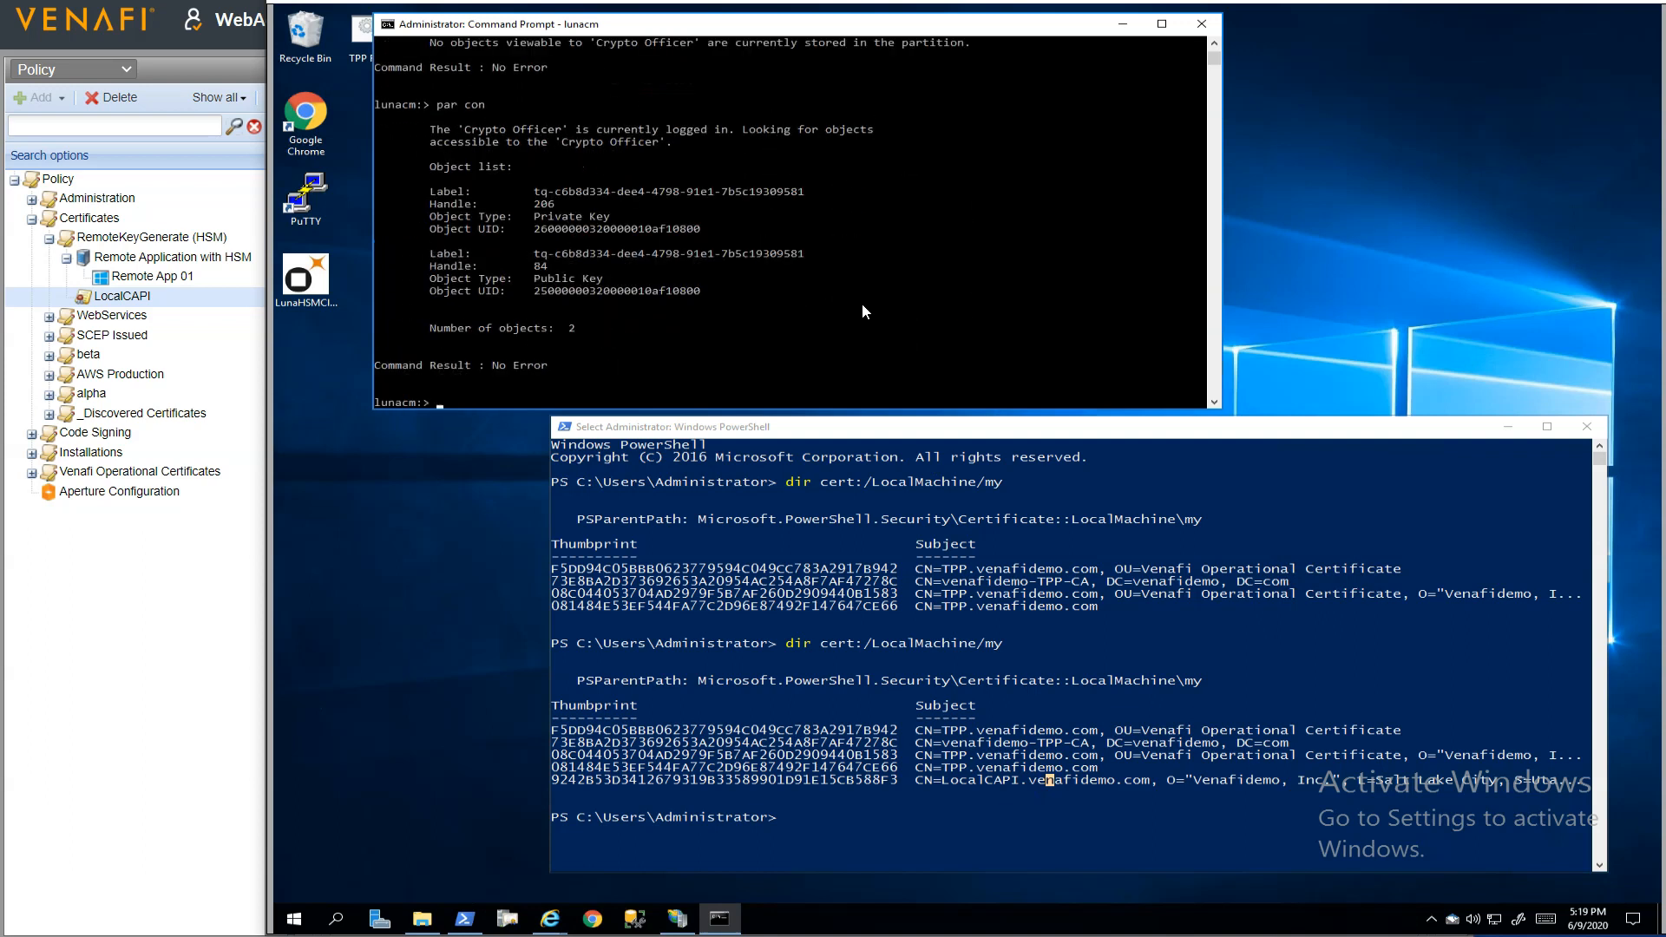
pyautogui.moveTo(535, 191); pyautogui.dragTo(804, 200)
# Run certutil -store My LocalCapi.venafidemo.com in PowerShell and compare its key container with the HSM private key label
pyautogui.click(889, 620)
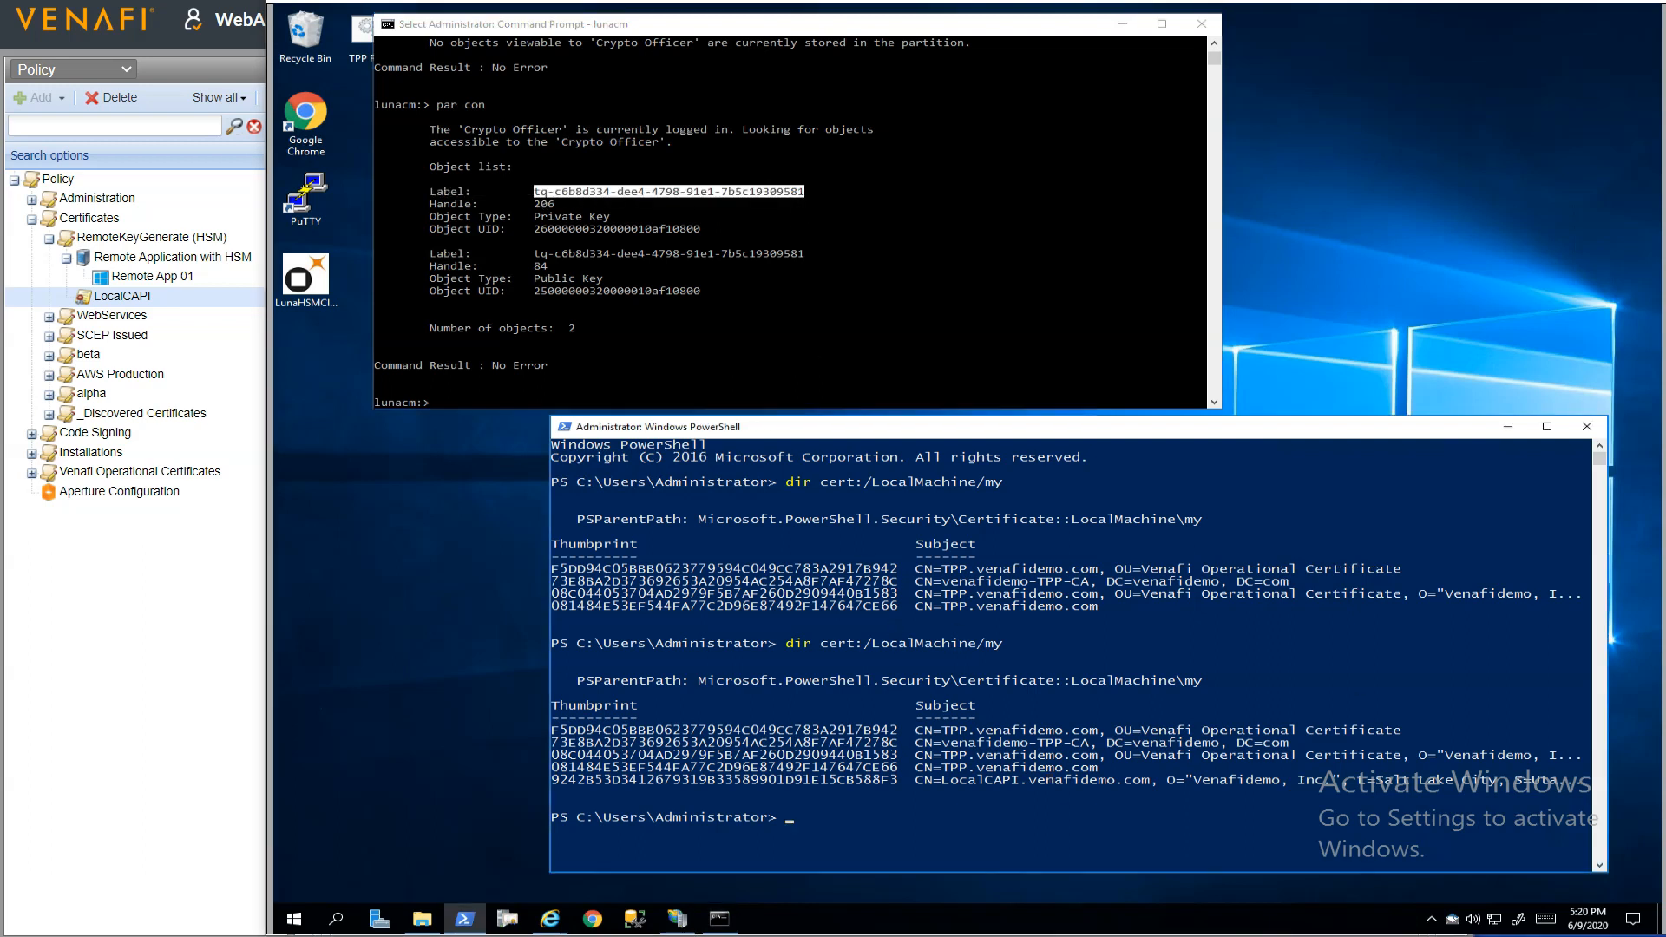
pyautogui.rightClick(1162, 730)
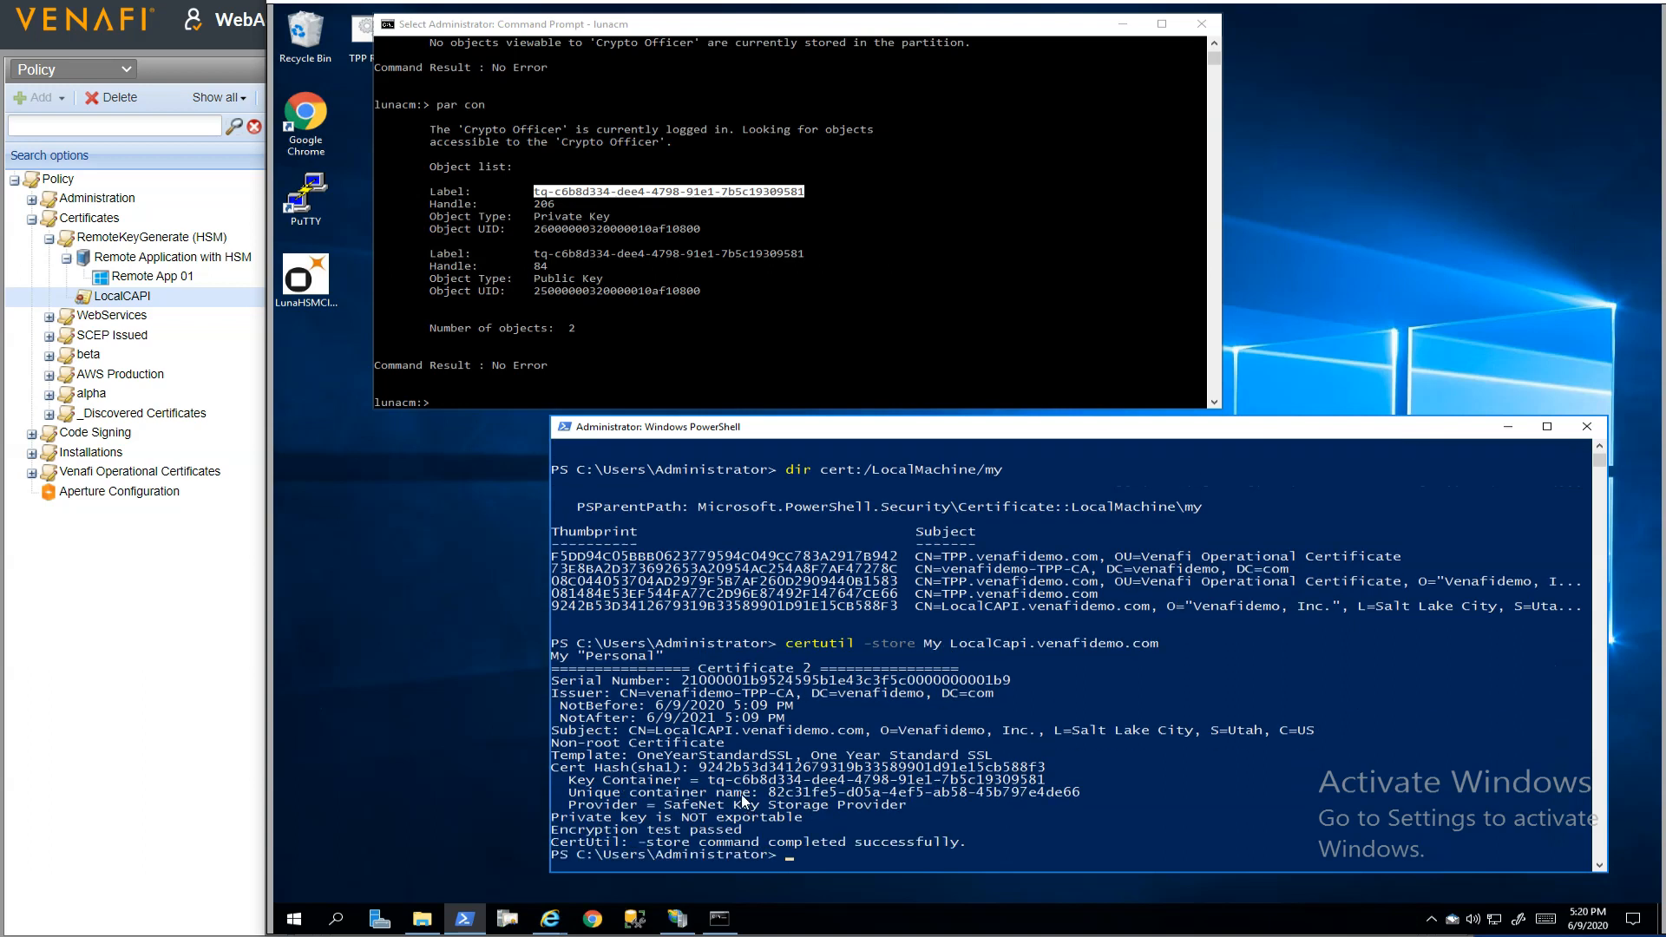
pyautogui.moveTo(707, 780); pyautogui.dragTo(1053, 782)
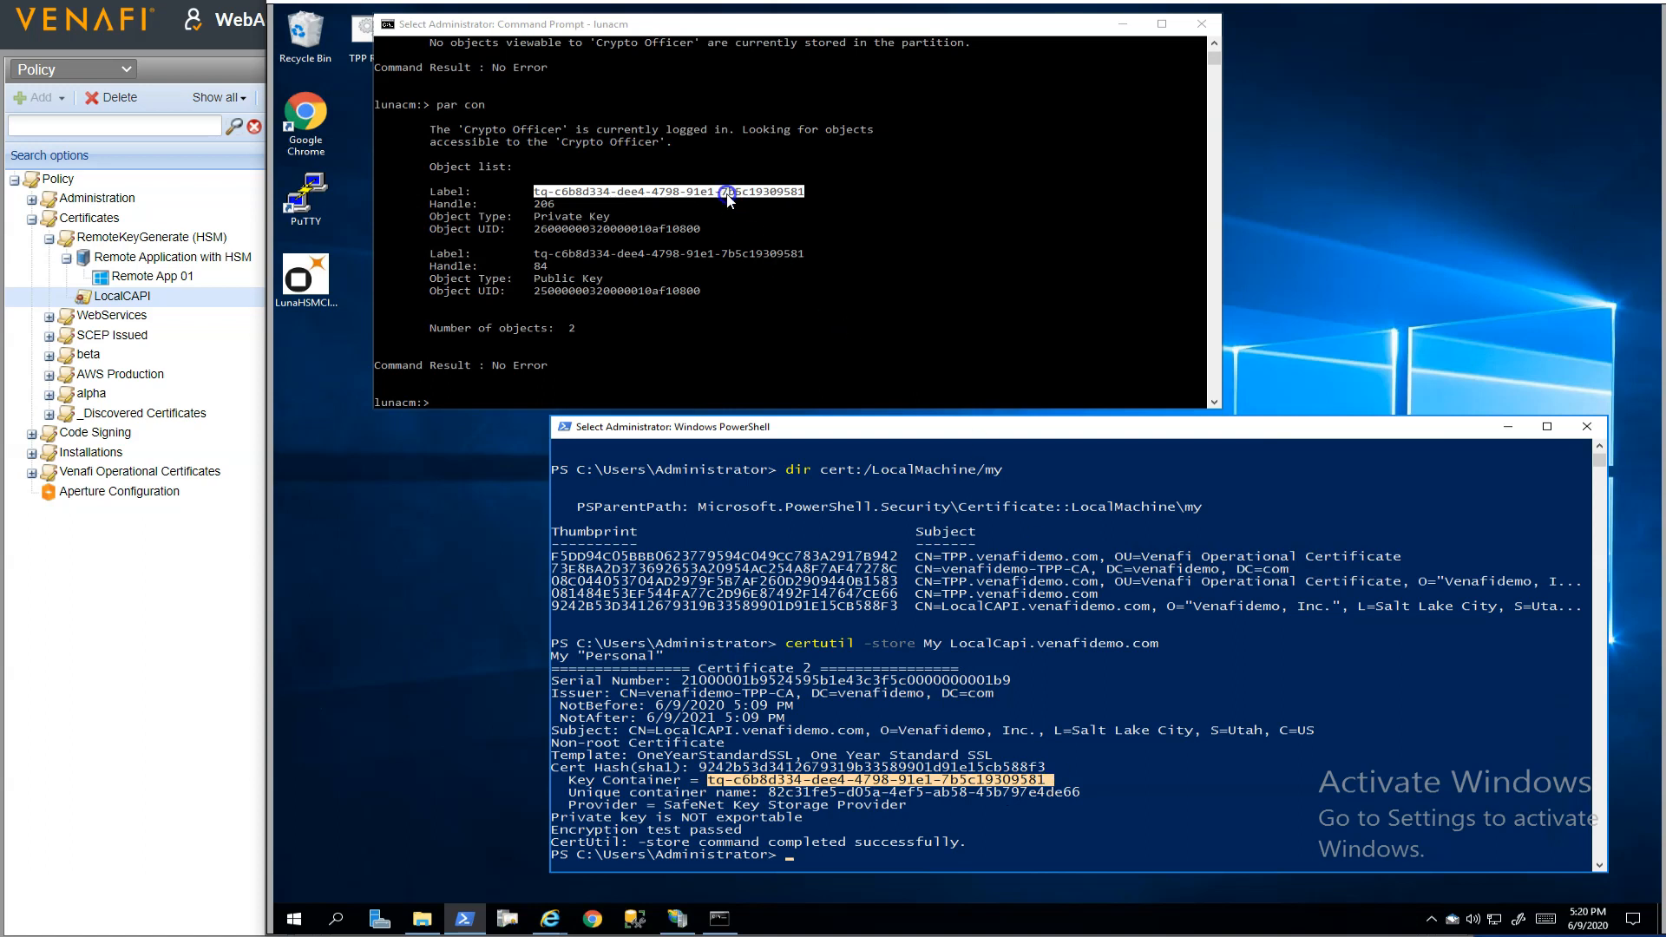
pyautogui.moveTo(799, 199); pyautogui.dragTo(802, 201)
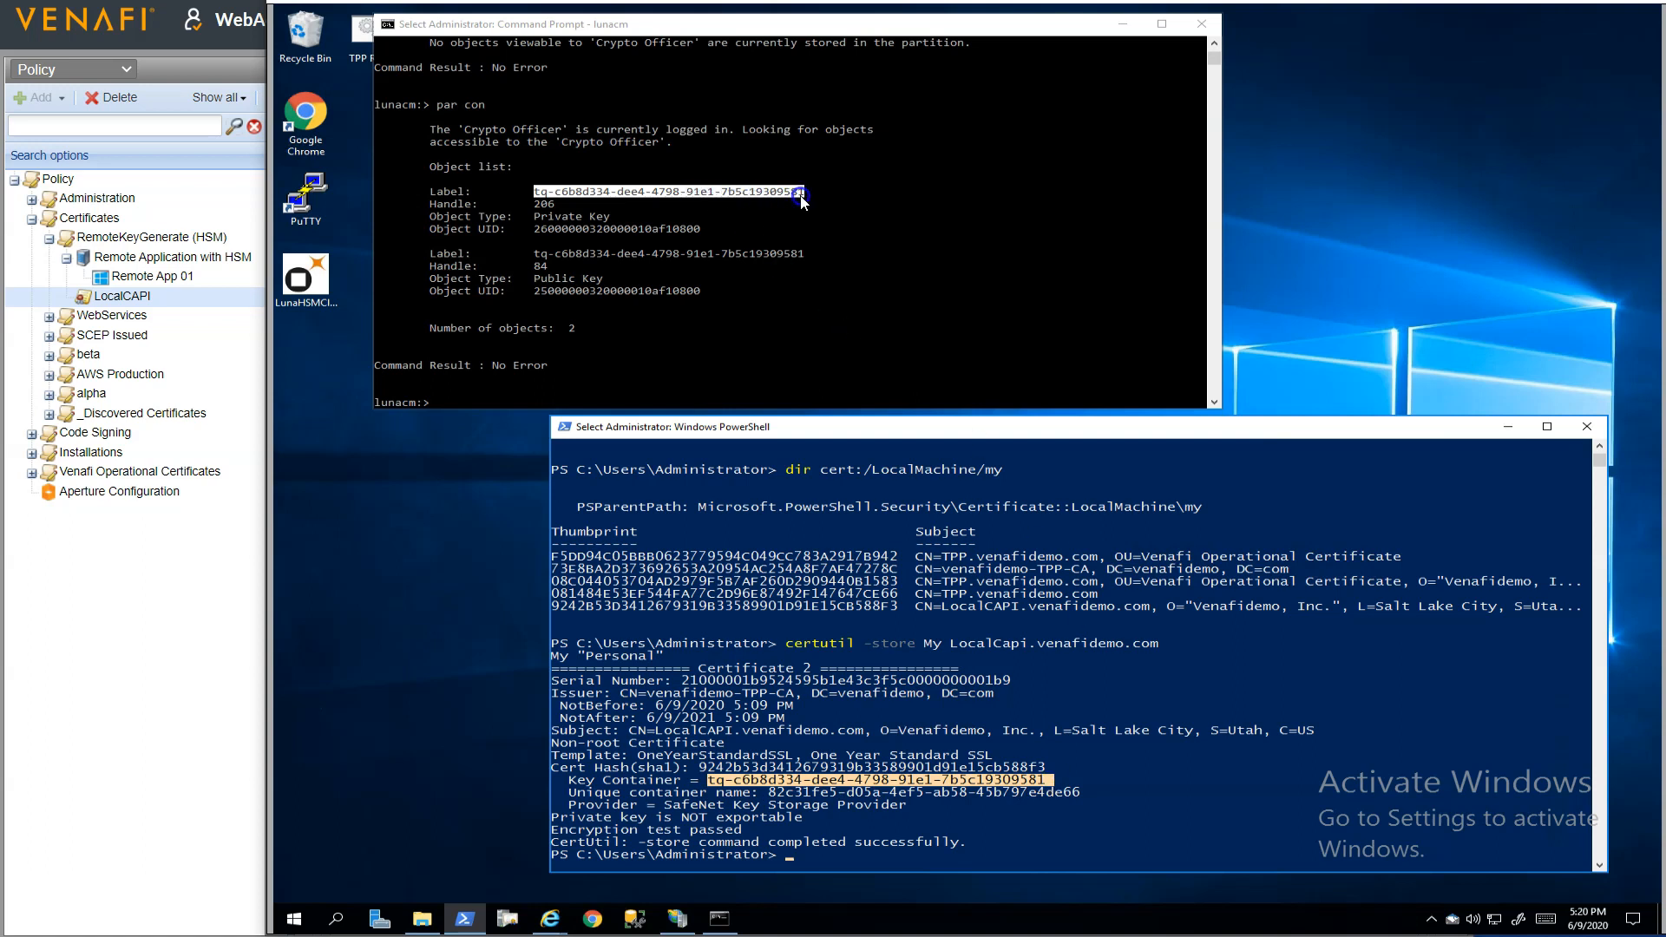
pyautogui.click(944, 305)
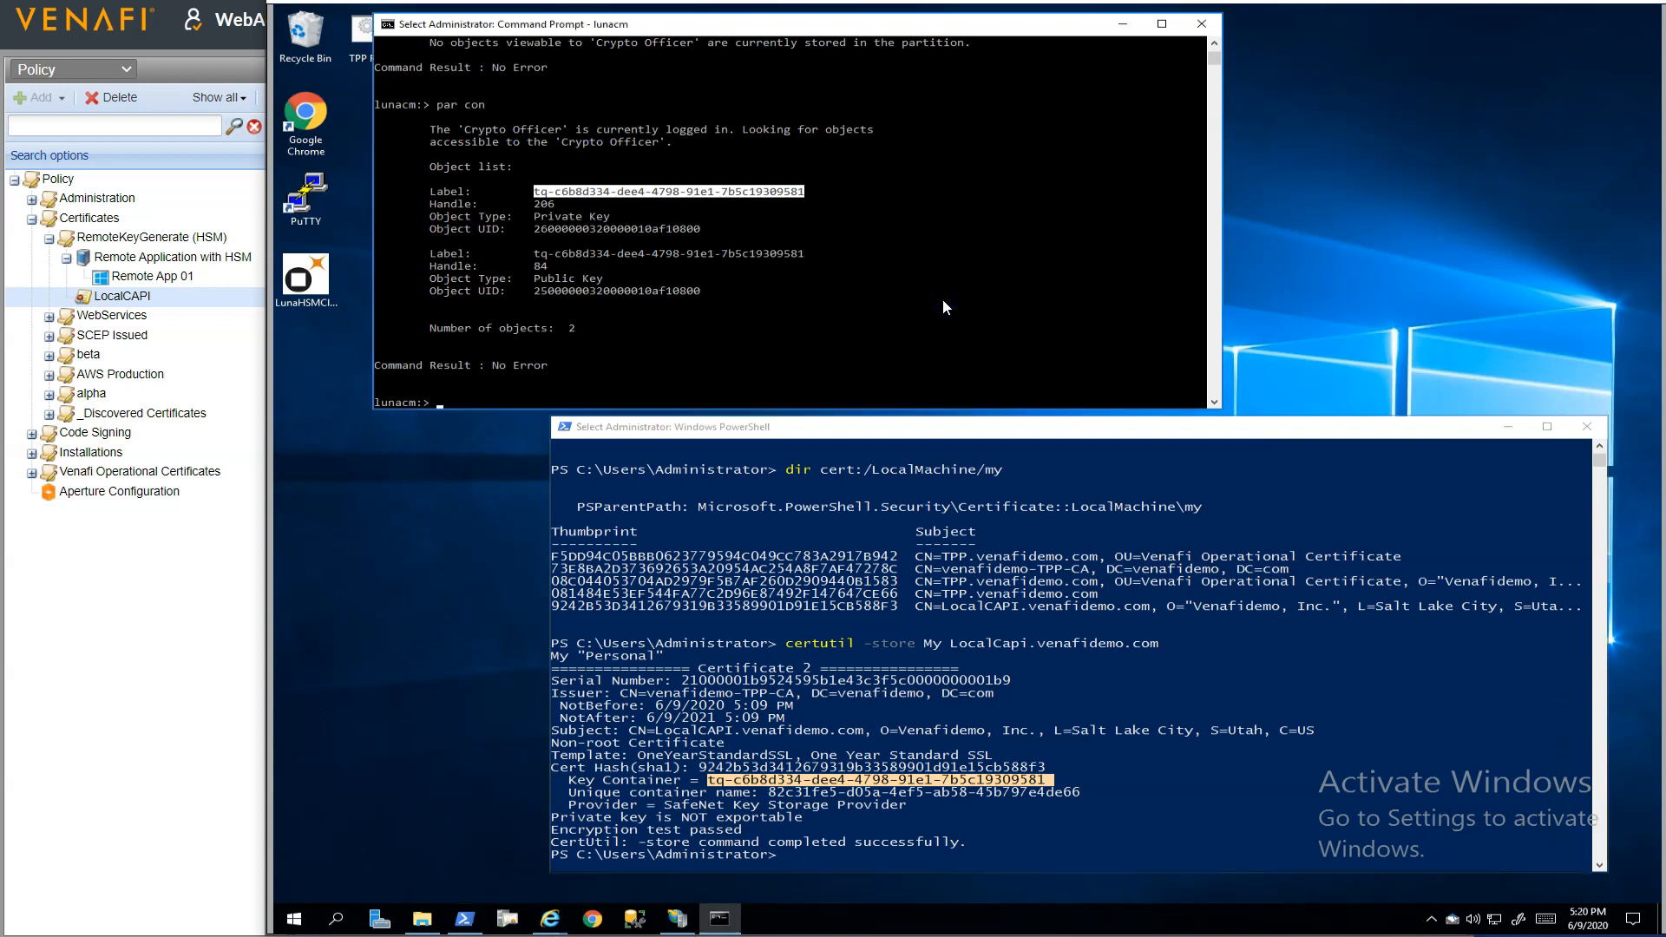
# Switch back to Venafi WebAdmin and check whether the LocalCAPI certificate's details list a stored private key
pyautogui.click(130, 298)
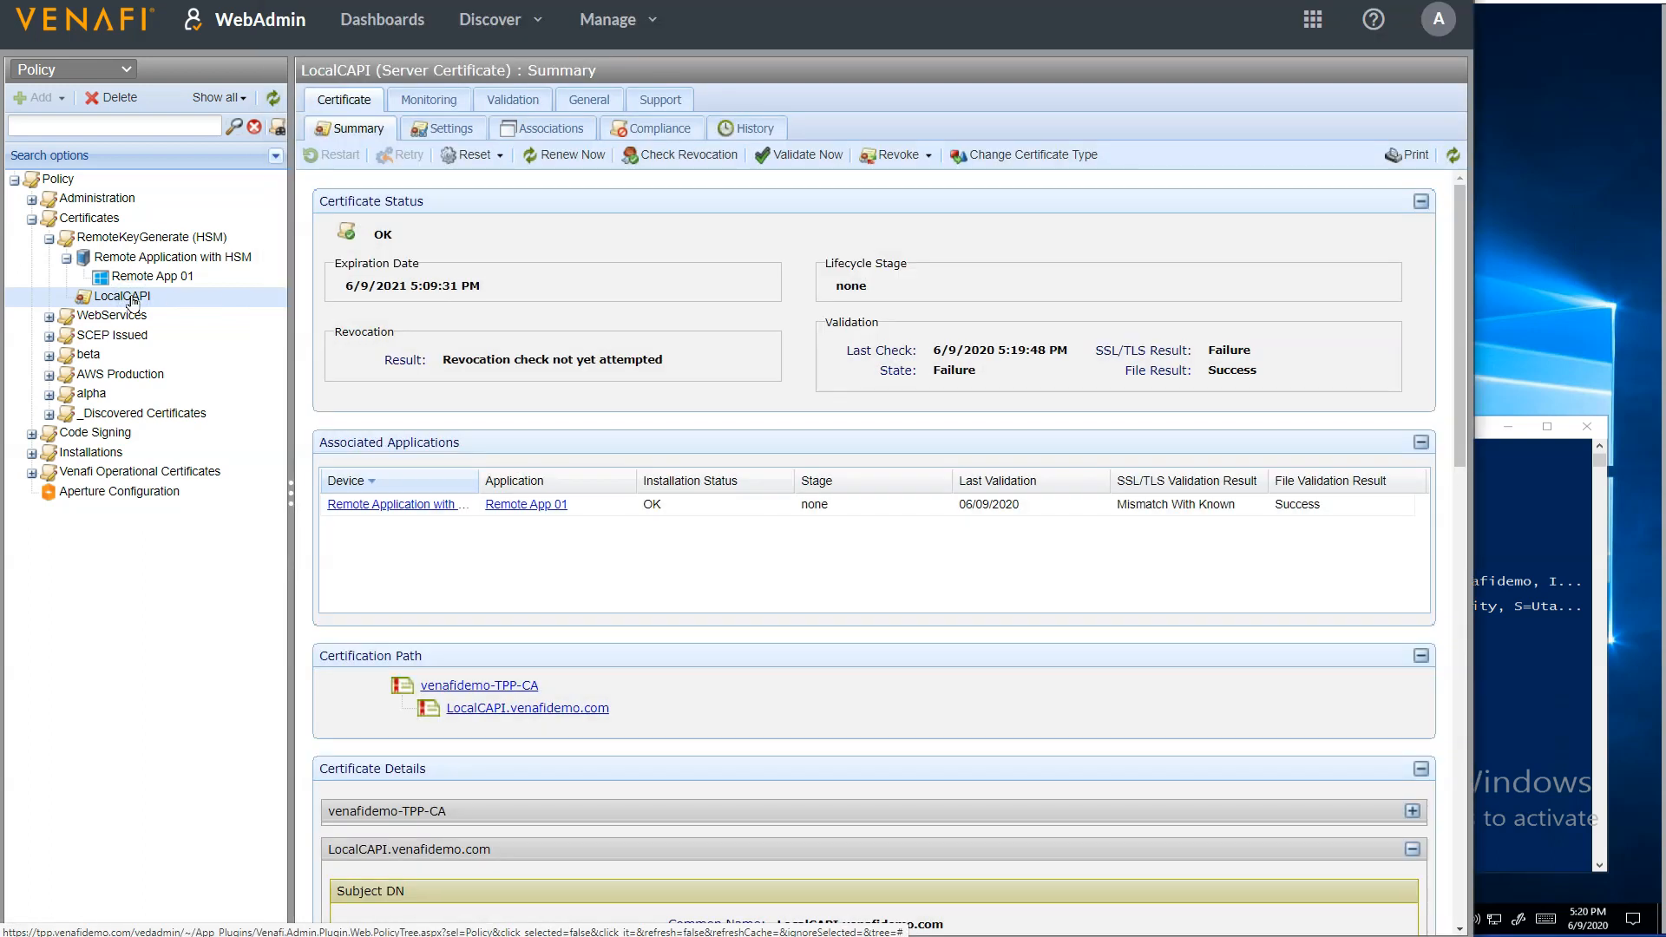
pyautogui.scroll(-10, 614, 457)
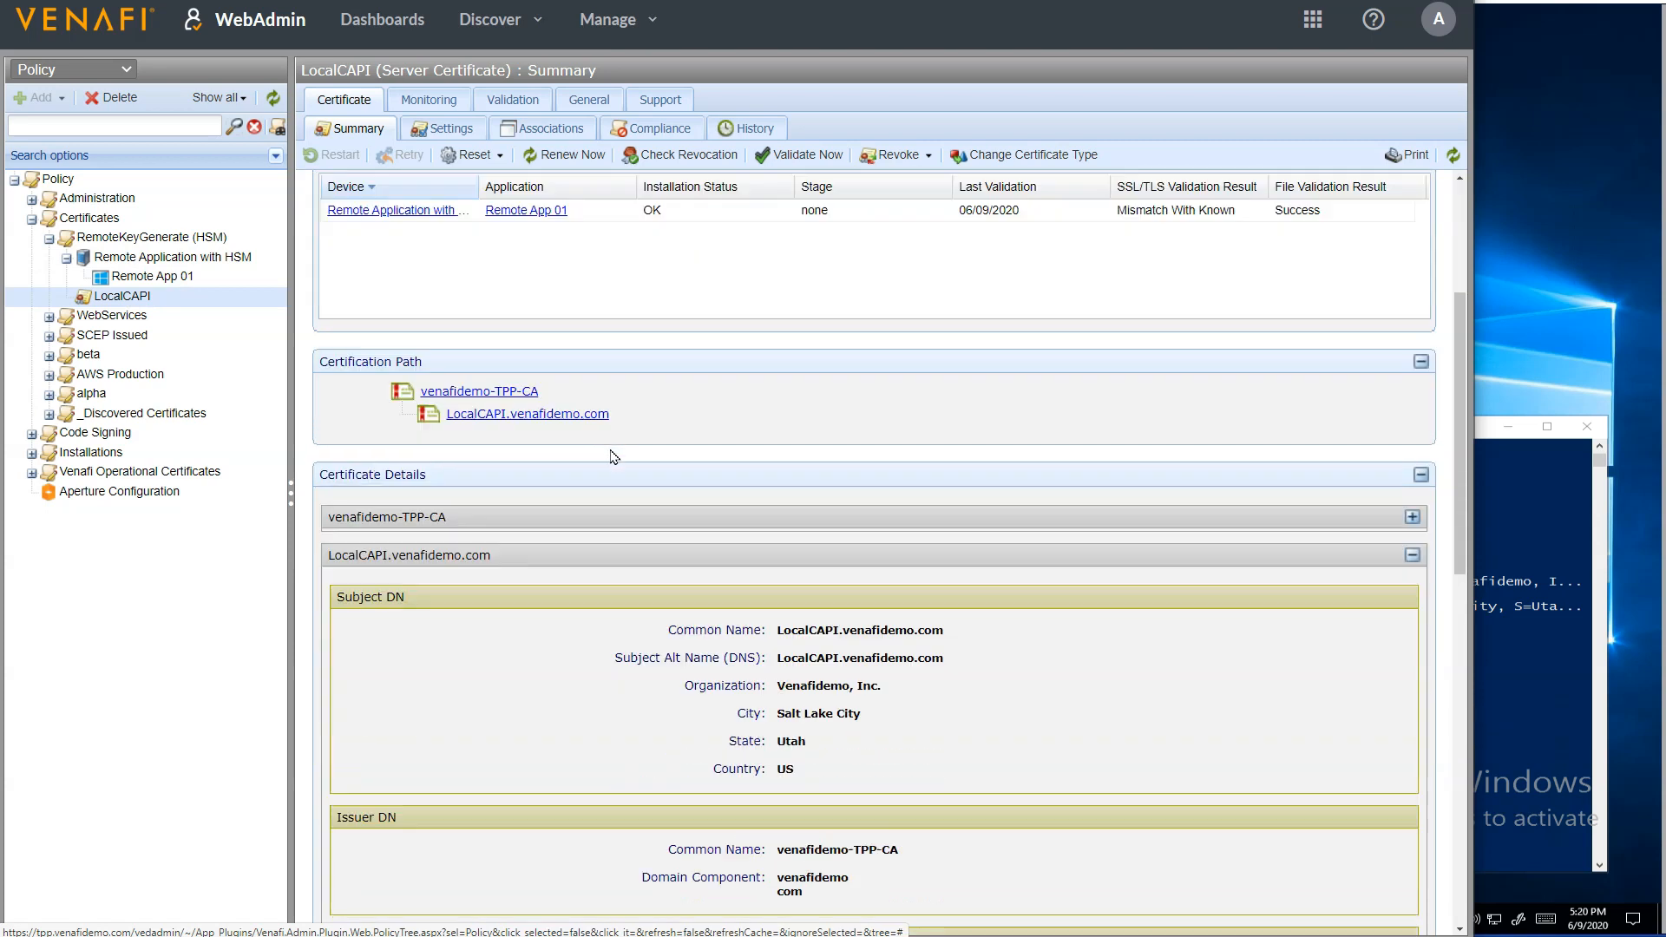
pyautogui.moveTo(646, 460); pyautogui.dragTo(787, 463)
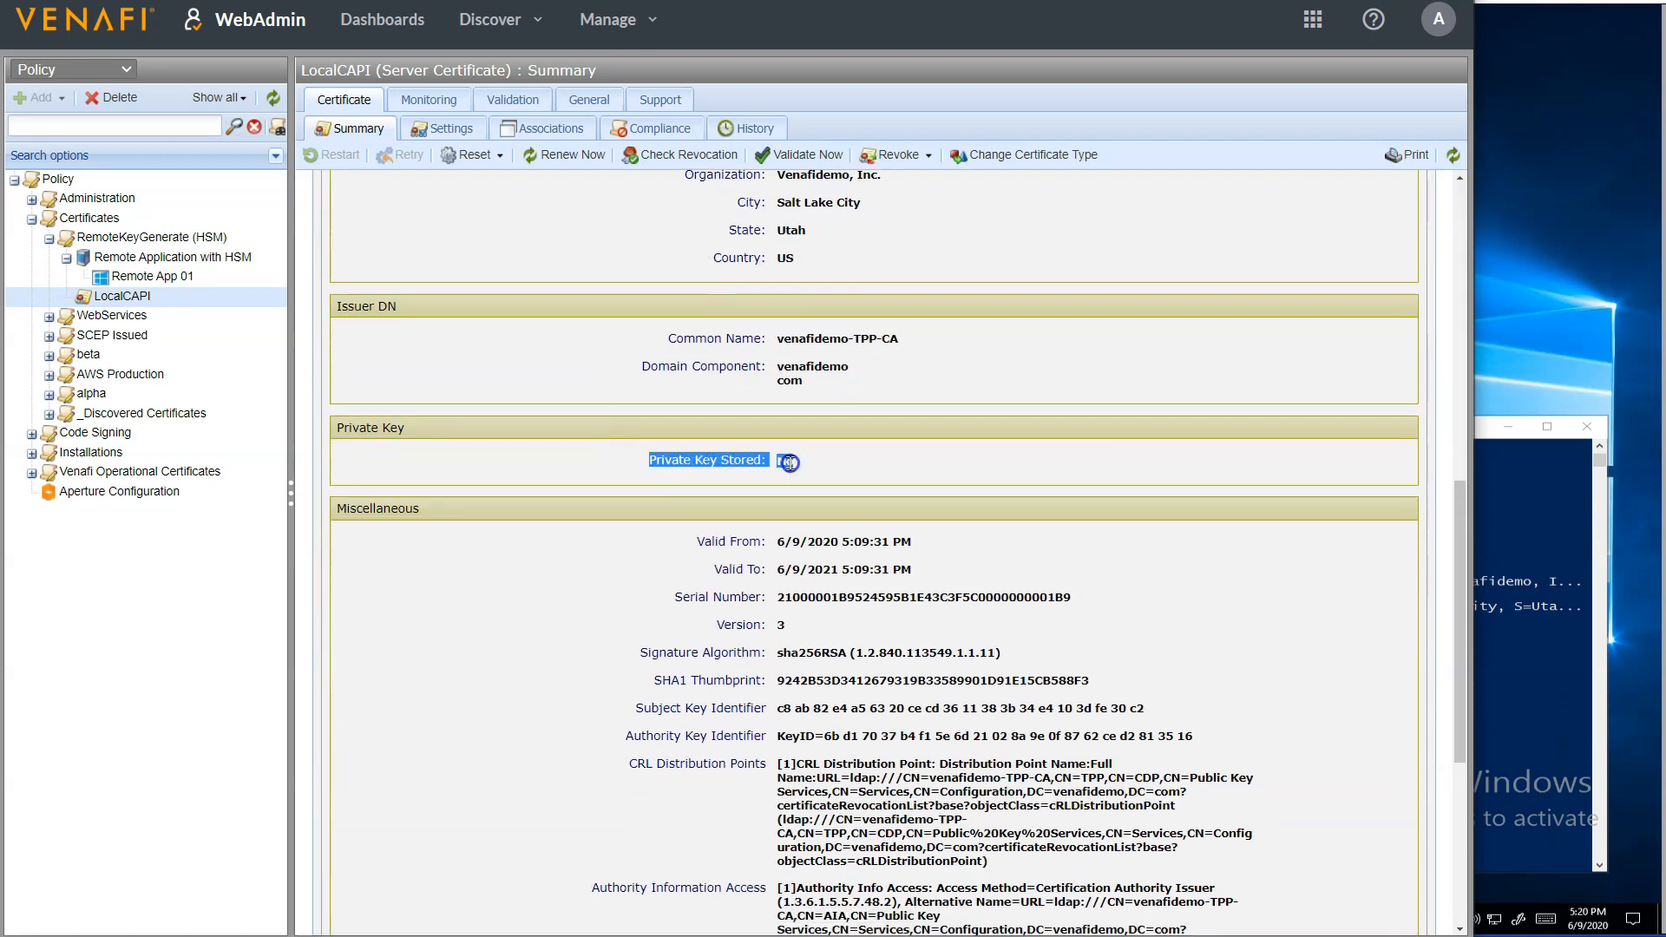
pyautogui.click(851, 465)
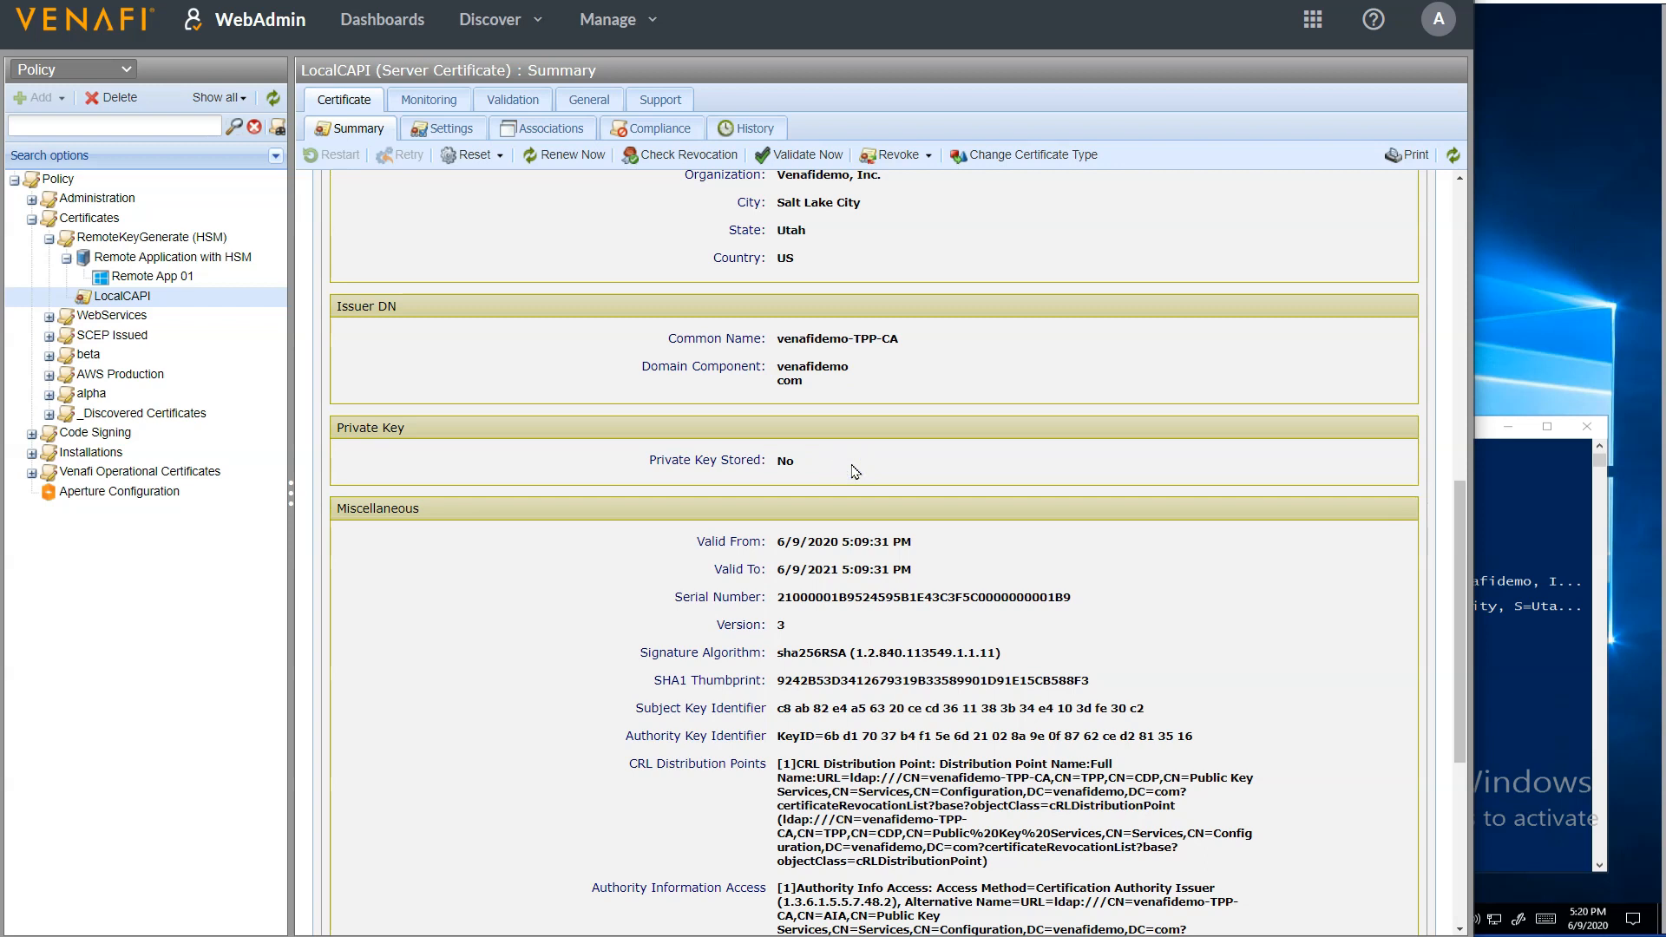